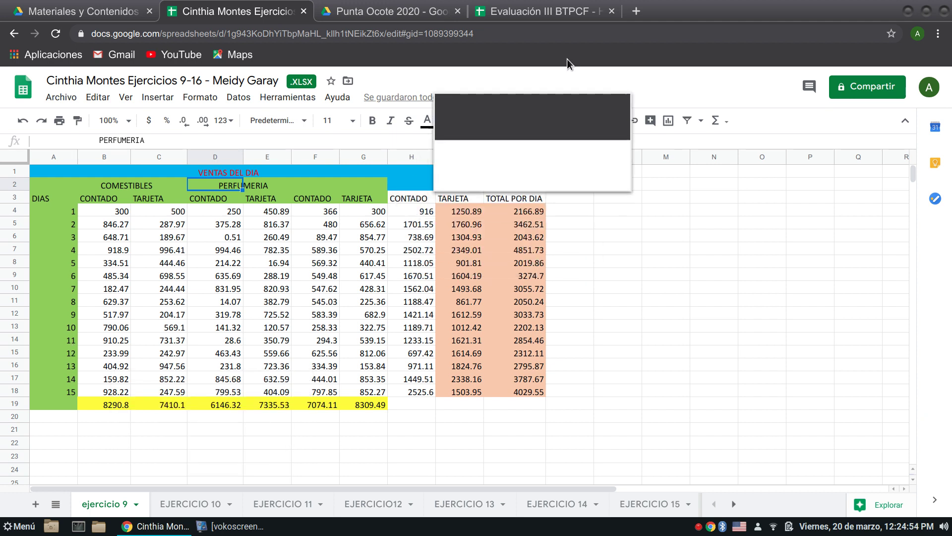
View the Evaluación III BTPCF spreadsheet, and return to the student's Ejercicios 9-16 spreadsheet.
left_click(537, 14)
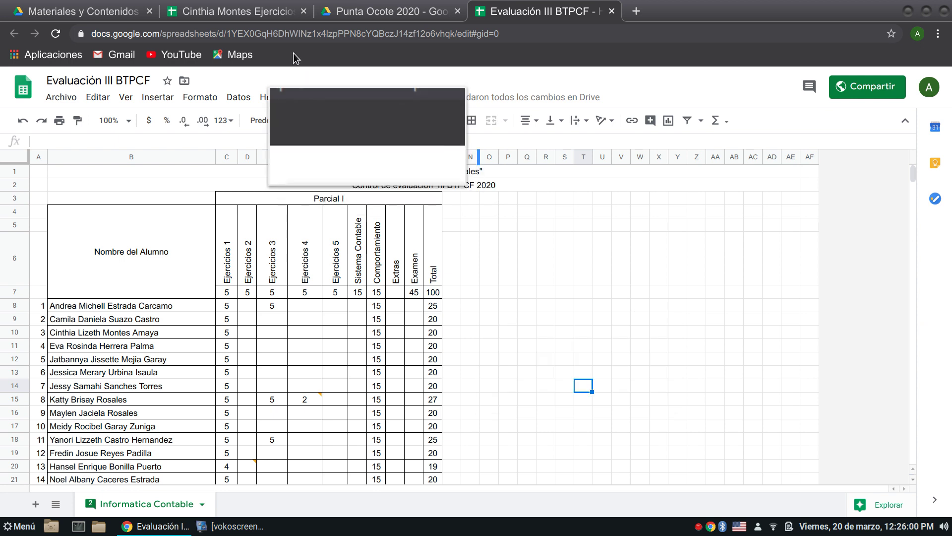
left_click(236, 11)
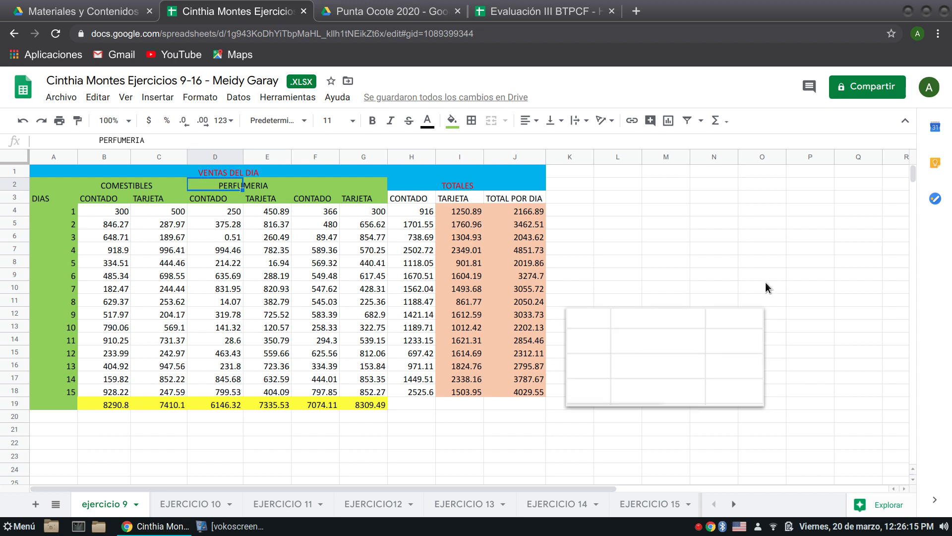
Switch to vokoscreen, turn off the Ampliación option in its screen settings, and minimize its window.
left_click(228, 530)
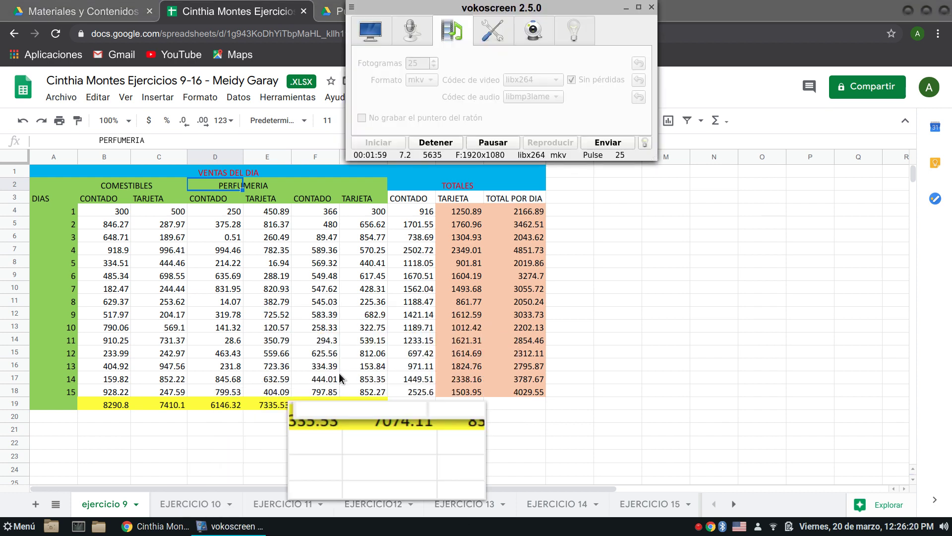
left_click(370, 38)
left_click(451, 74)
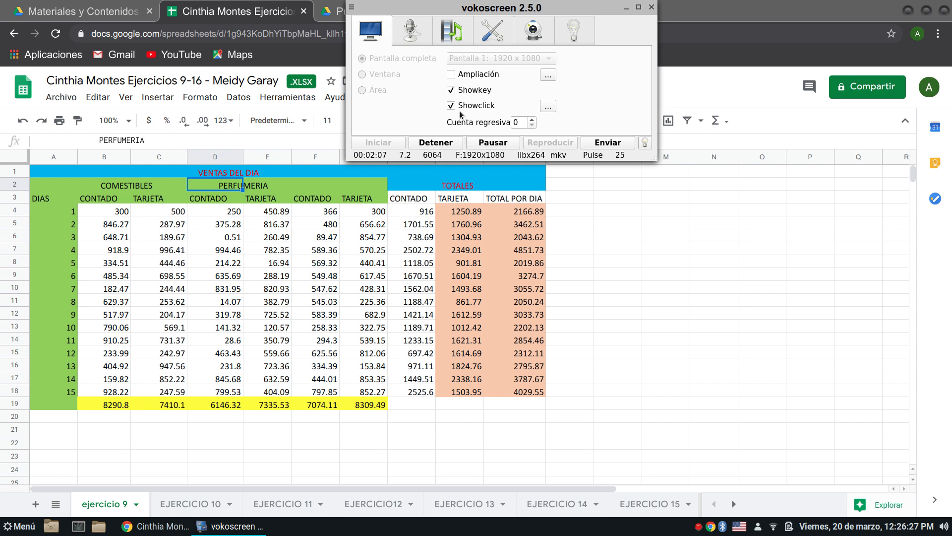
left_click_drag(497, 5, 549, 7)
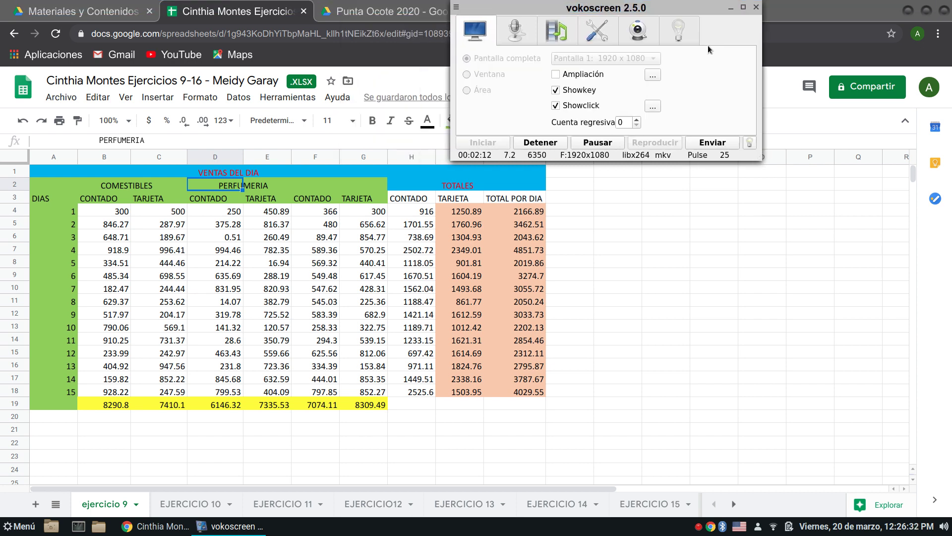
left_click(730, 8)
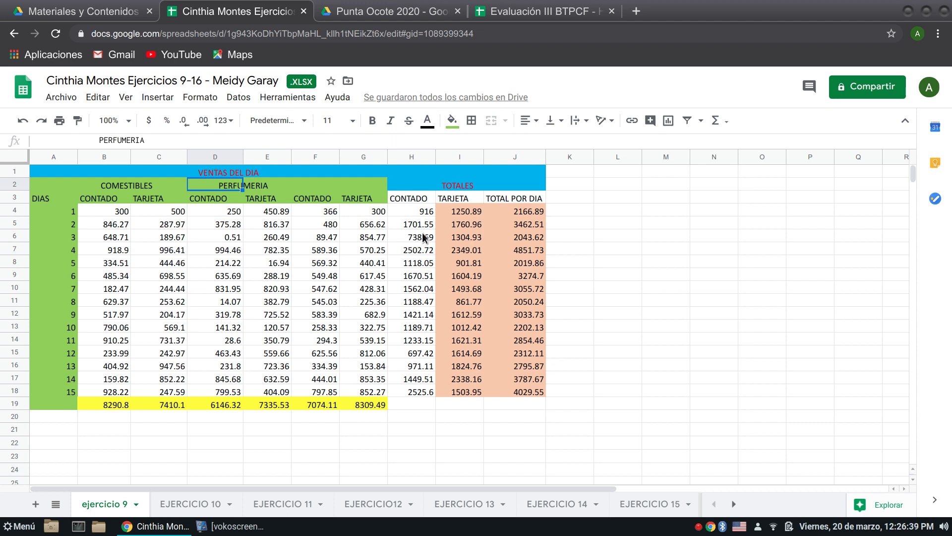
Inspect the day 1 CONTADO total formula in H4, and clear the totals in H5:J18.
left_click(414, 212)
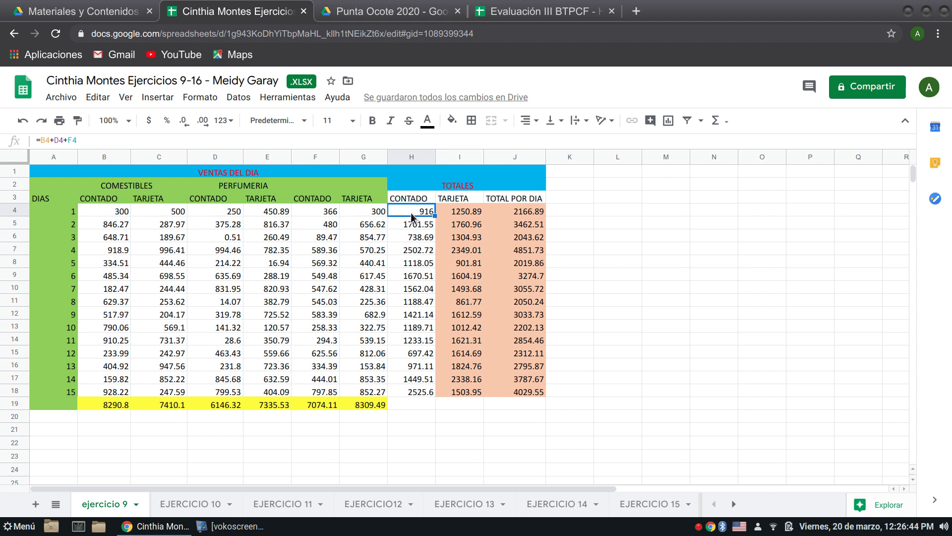
double_click(411, 217)
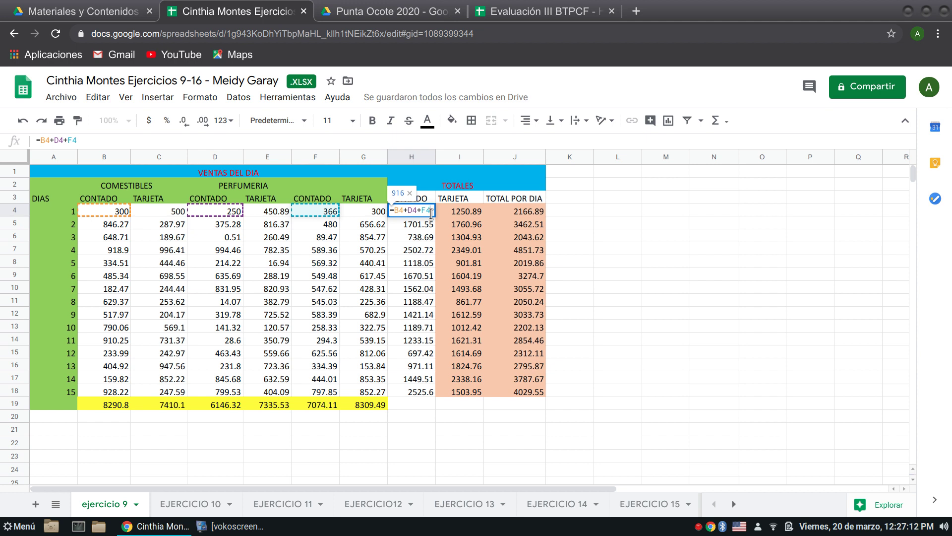
left_click(394, 221)
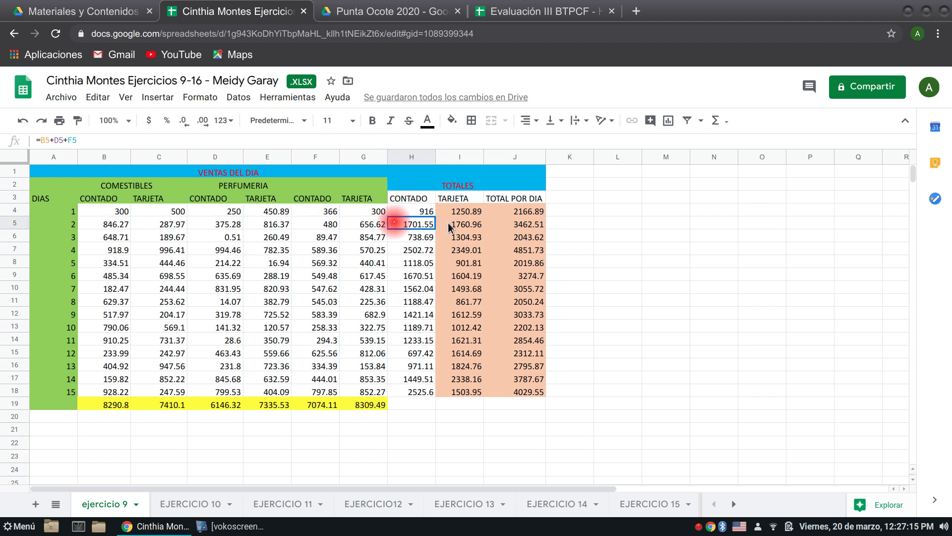
left_click_drag(449, 226, 532, 395)
key("Delete")
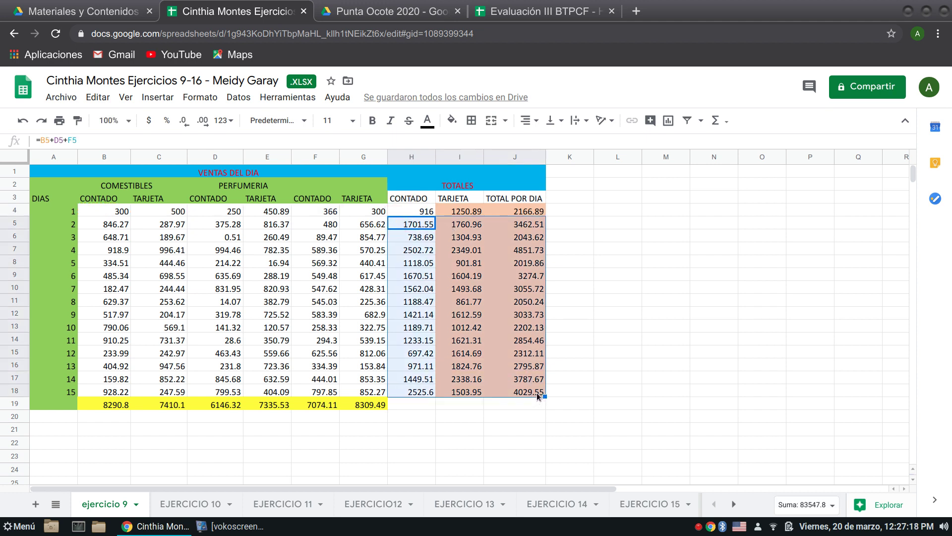
key("Delete")
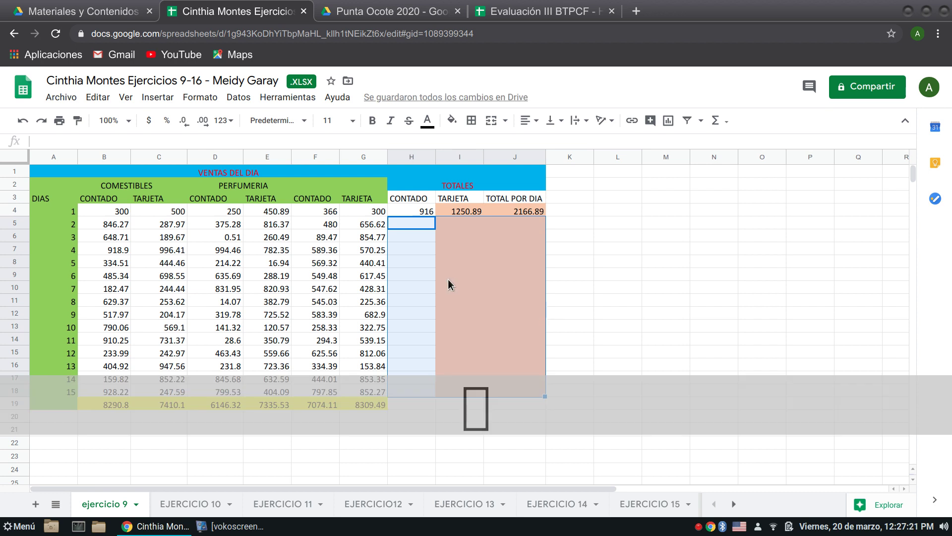
Fill the CONTADO total formula from H4 down through H18.
left_click(416, 211)
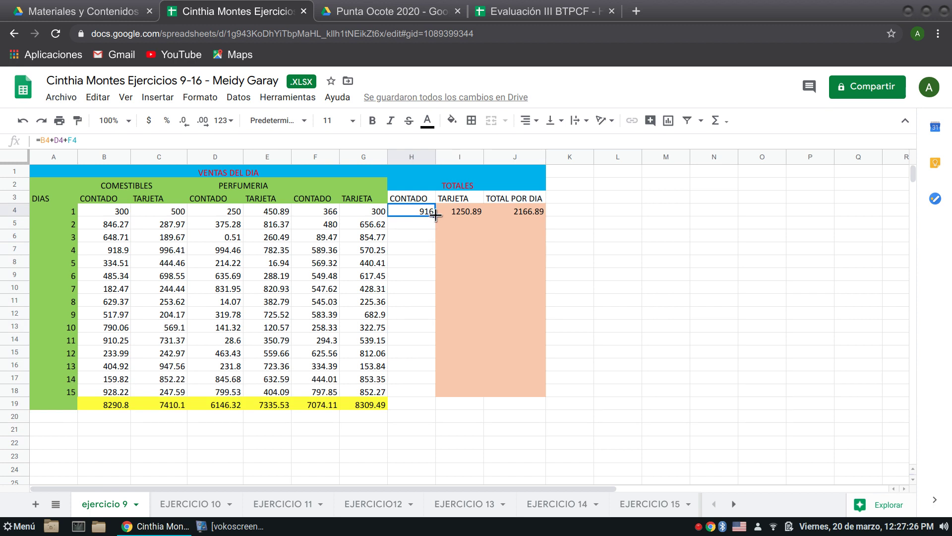
left_click_drag(435, 214, 425, 389)
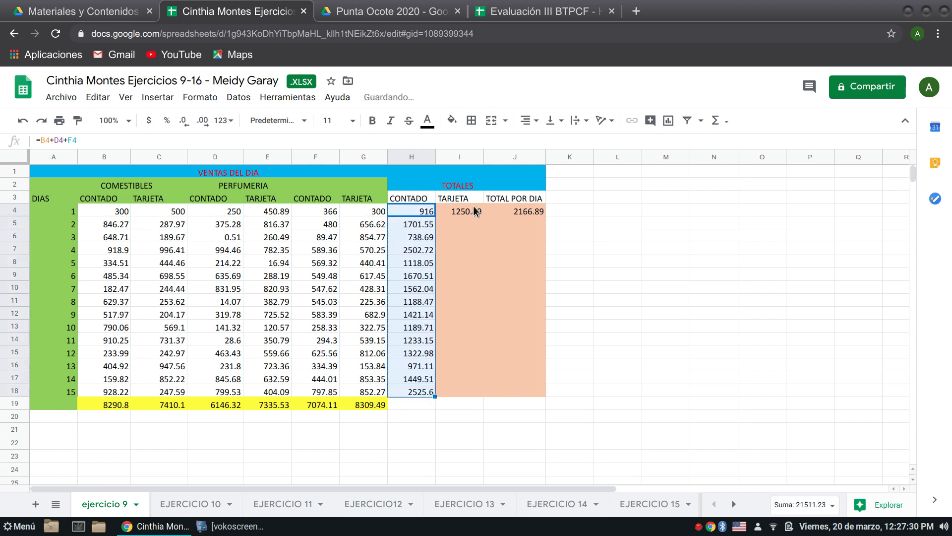
Inspect the TARJETA total formula in I4, and fill it down through I18.
left_click(469, 213)
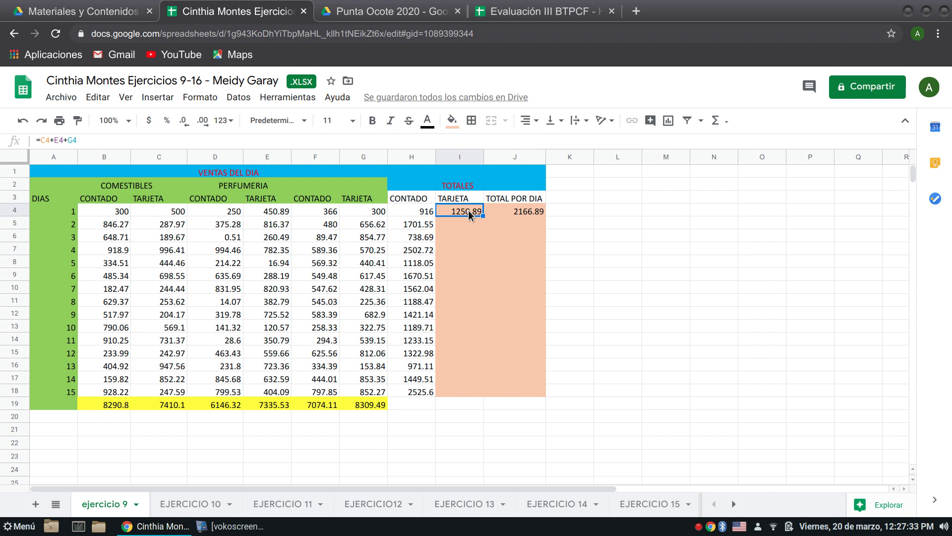
double_click(469, 210)
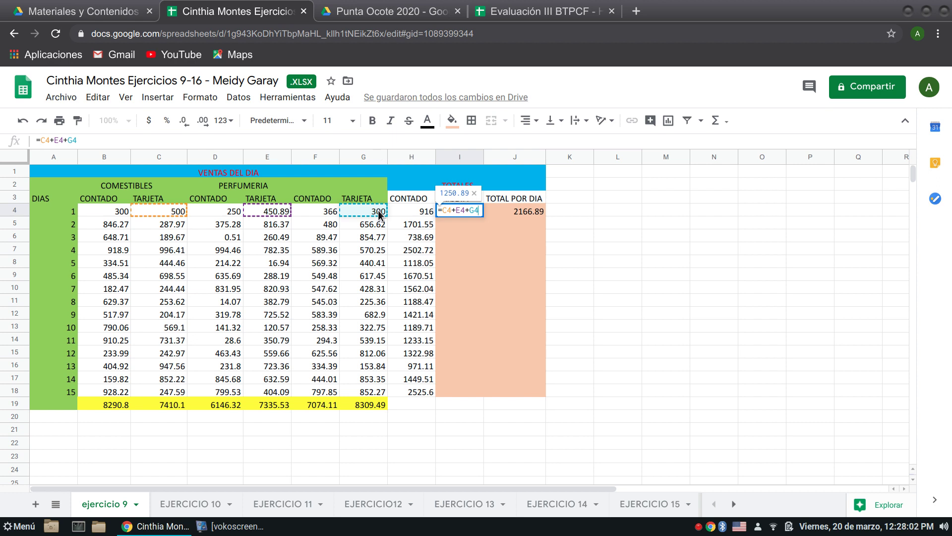
key("Return")
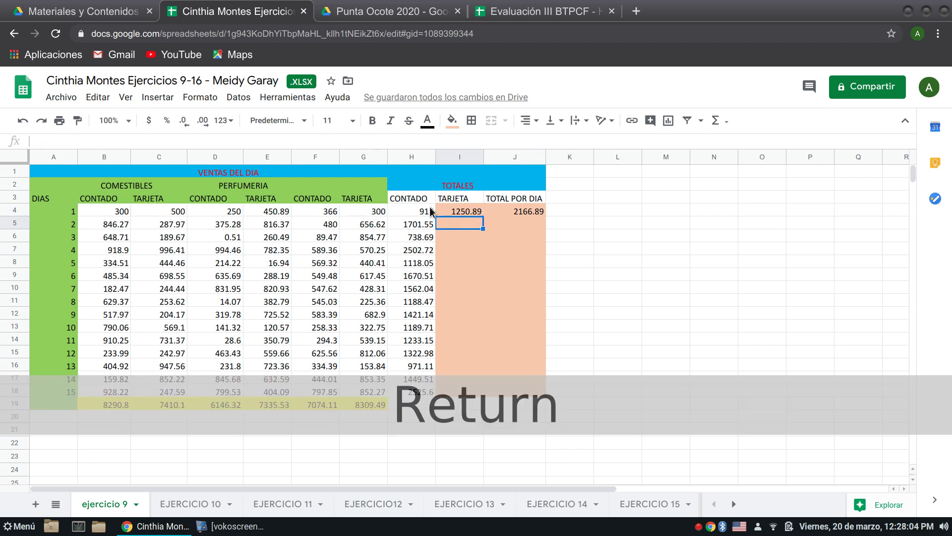
left_click(463, 206)
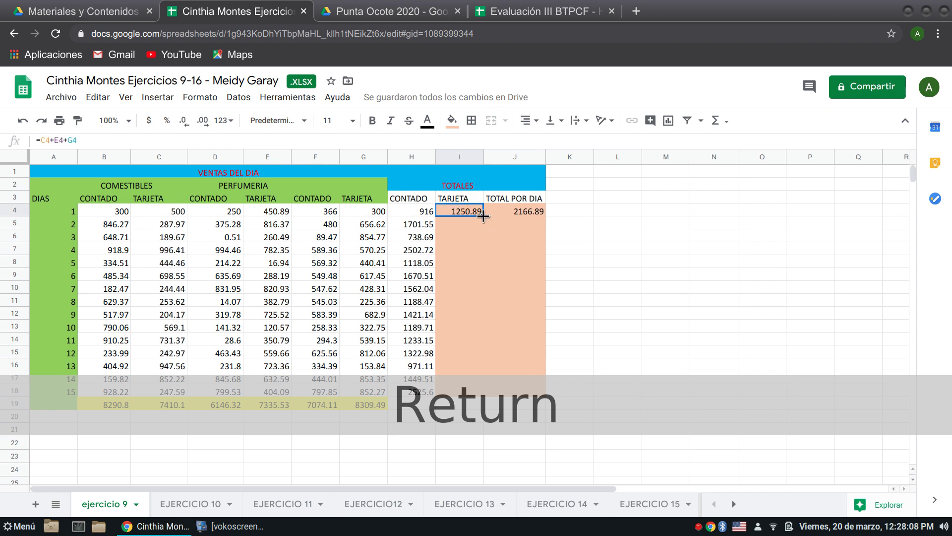
left_click_drag(484, 216, 474, 394)
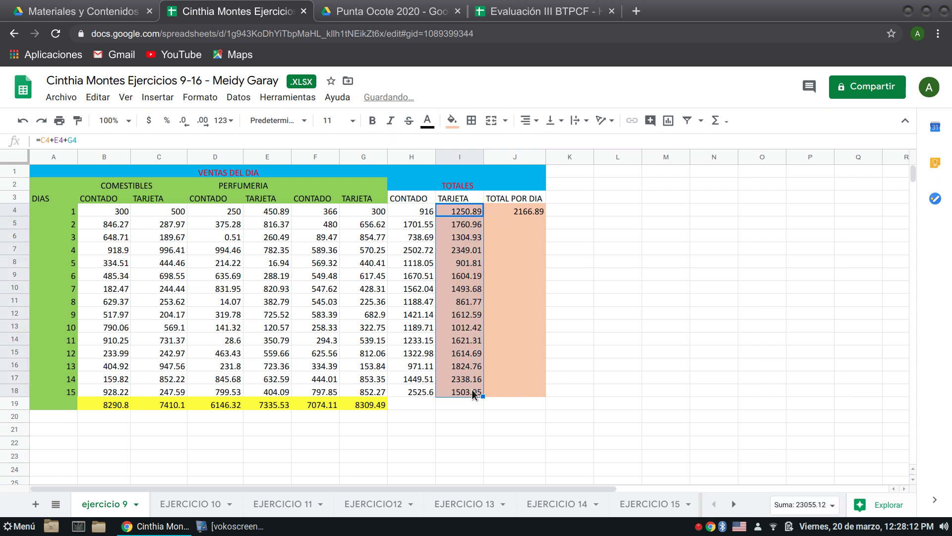
Inspect the TOTAL POR DIA formula in J4, and fill it down through J18.
left_click(523, 214)
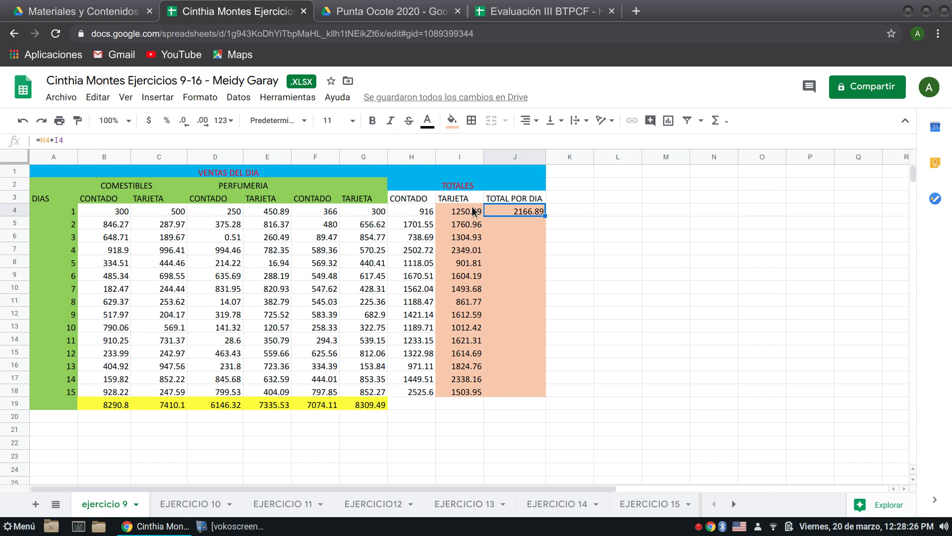
double_click(520, 209)
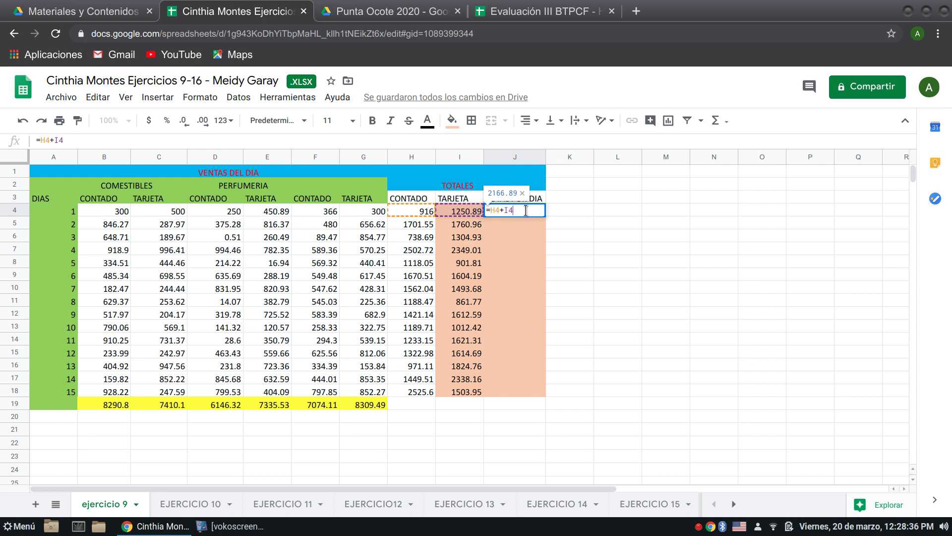
key("Return")
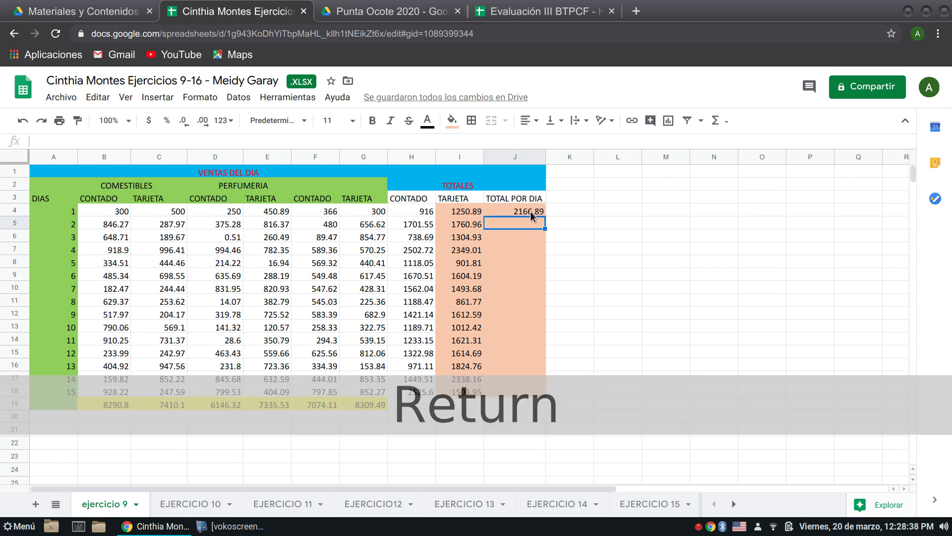
left_click(531, 210)
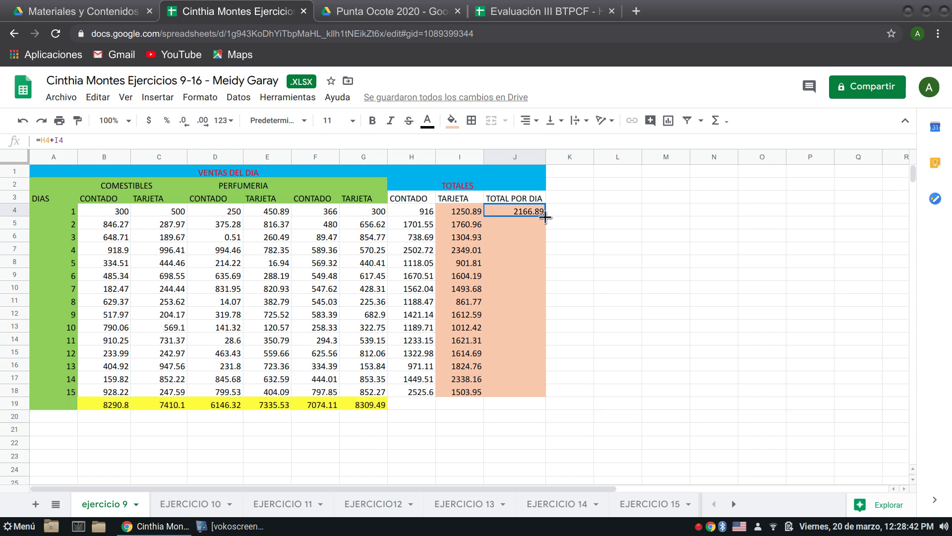
left_click_drag(546, 216, 536, 391)
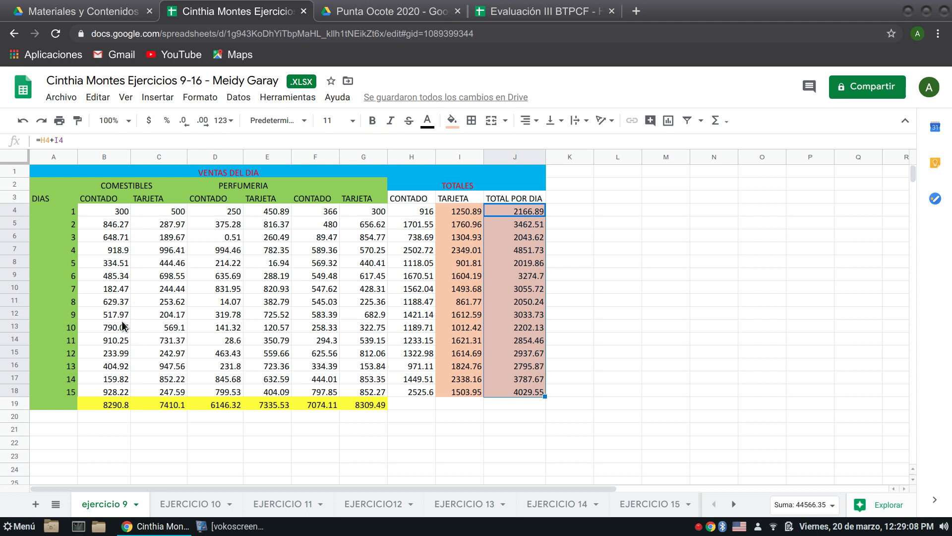
Inspect the sum formula in B19, and clear the column totals in B19:G19.
left_click(108, 406)
double_click(107, 406)
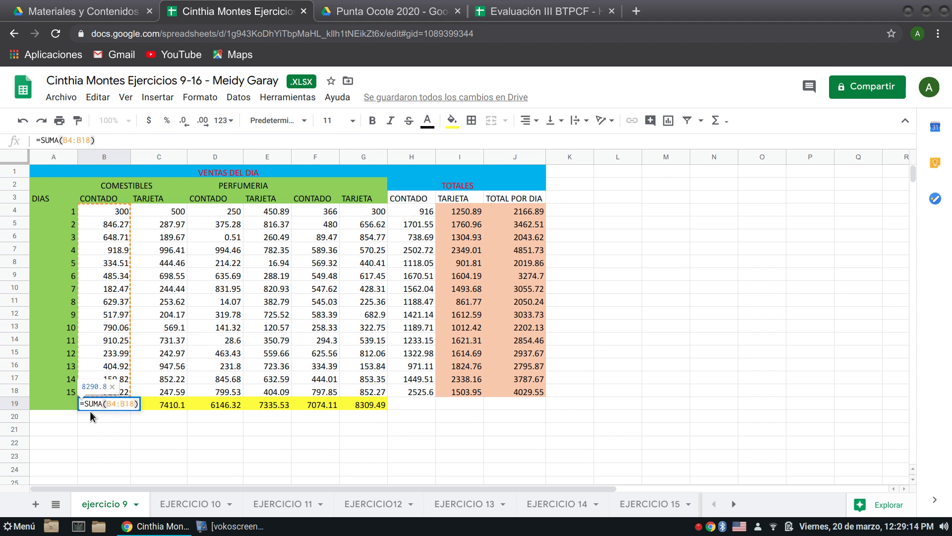
left_click(157, 418)
left_click_drag(106, 406, 385, 404)
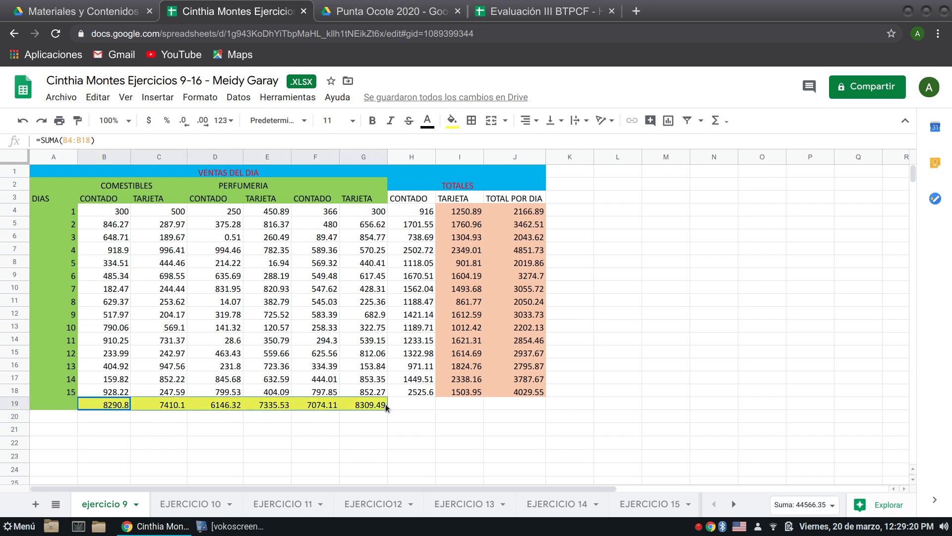
key("Delete")
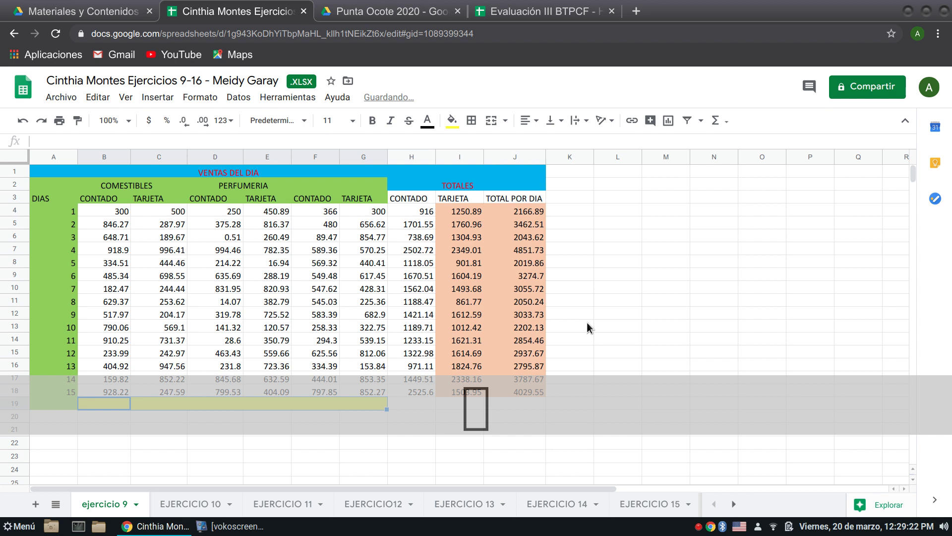
left_click(582, 326)
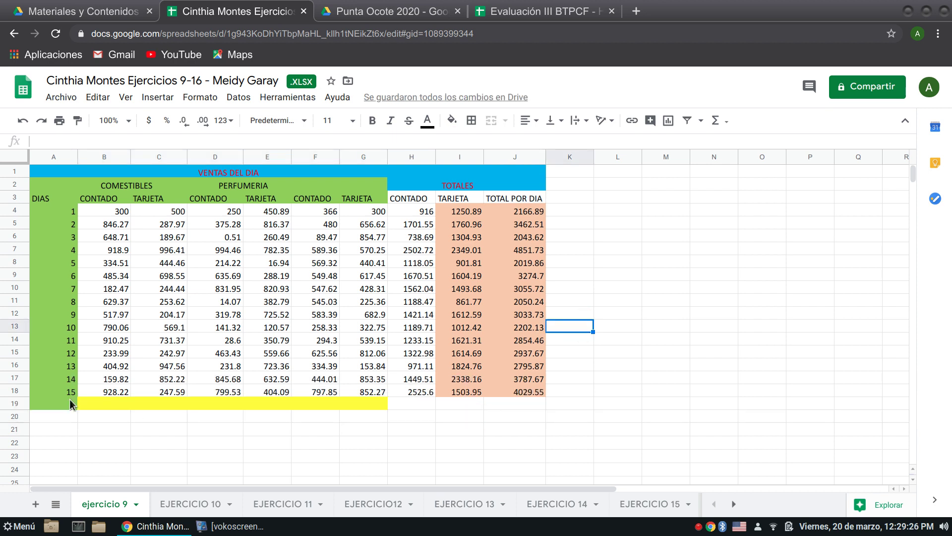
Build the formula =B4+B5+B6+B7 in B19 by adding the CONTADO cells one at a time.
left_click(96, 401)
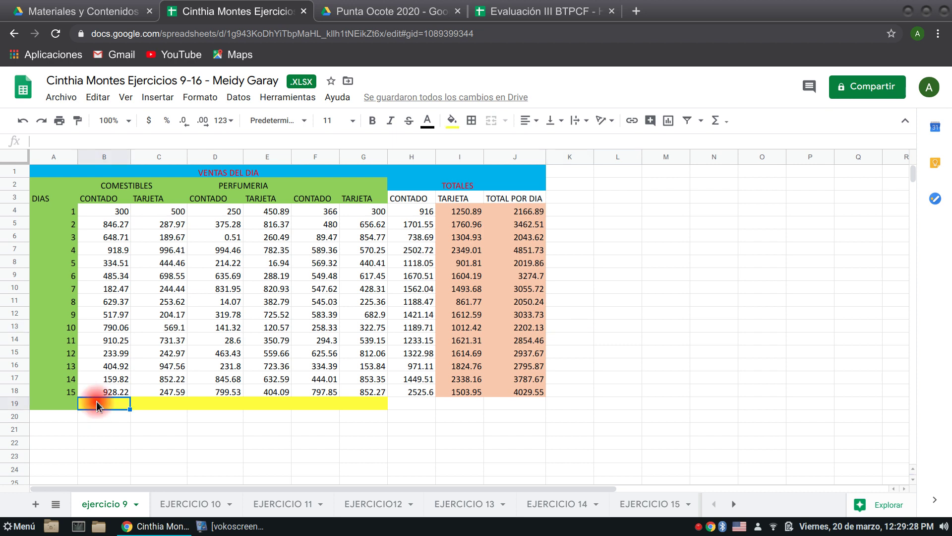
type("=")
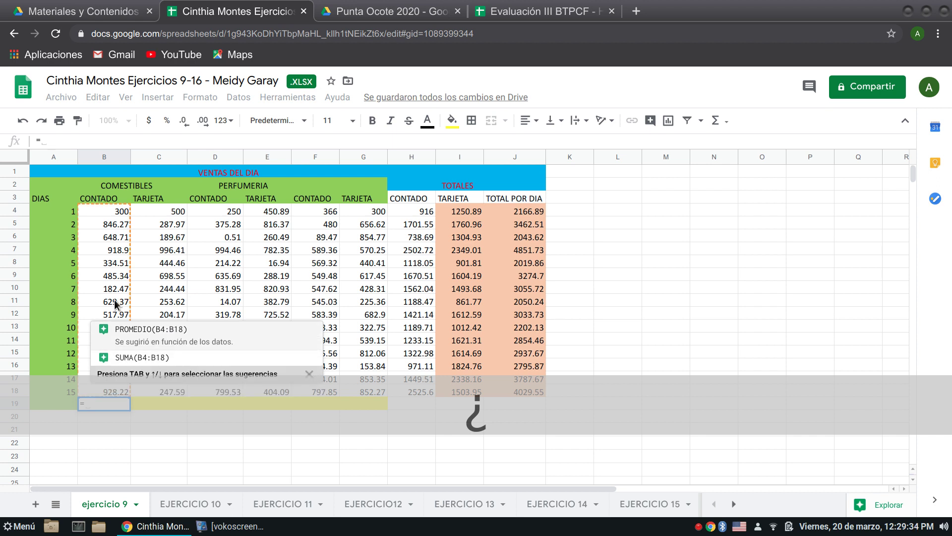
left_click(115, 210)
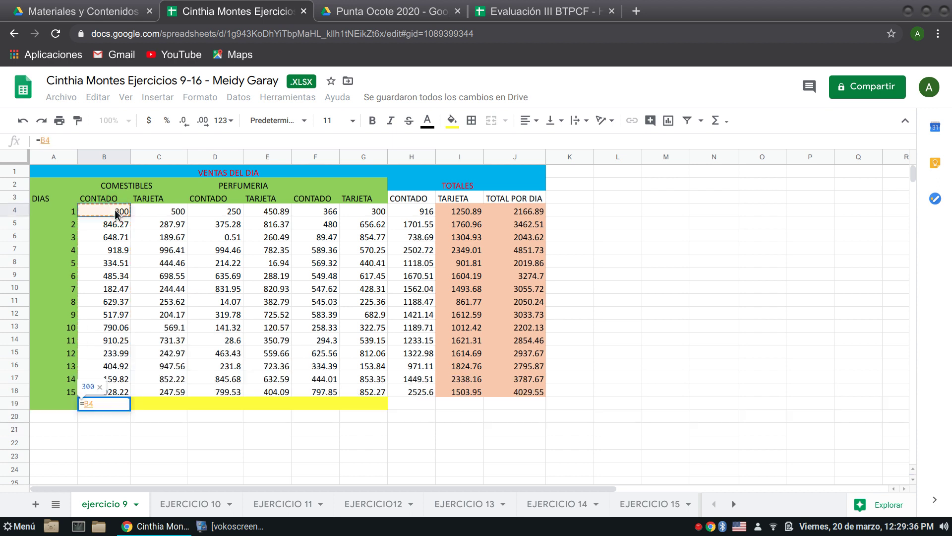
type("+")
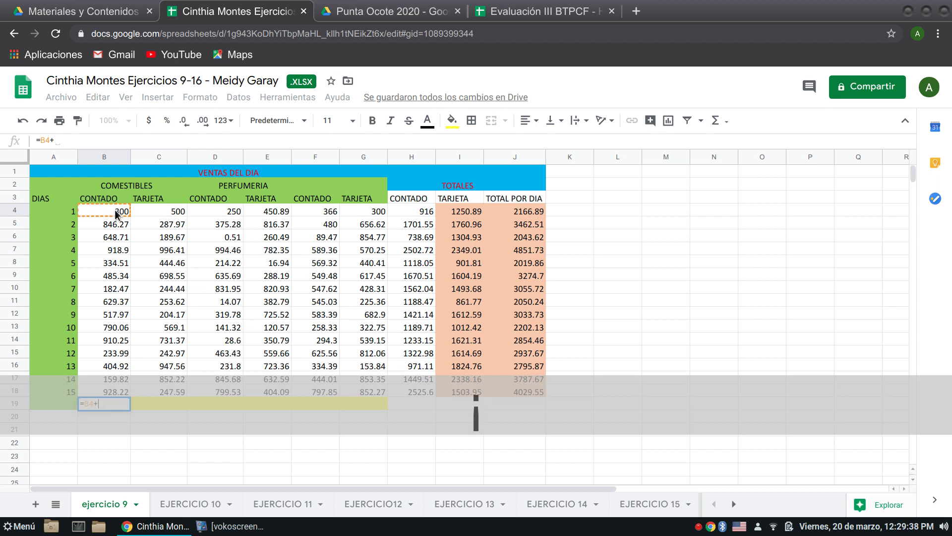
left_click(114, 225)
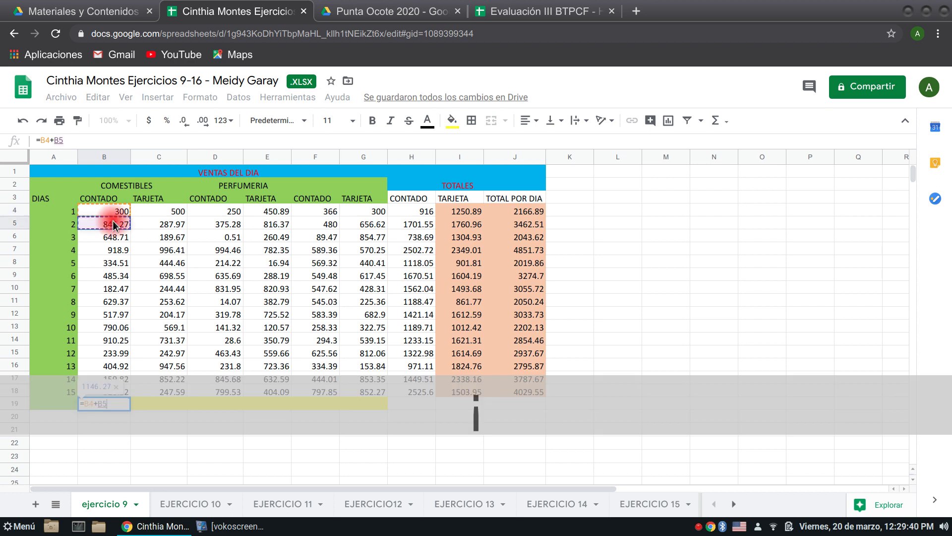
type("+")
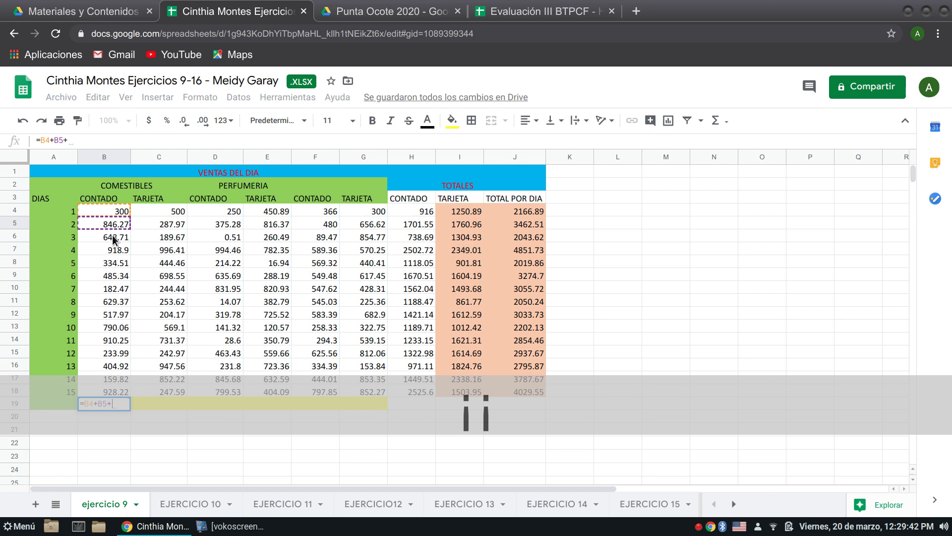
left_click(112, 234)
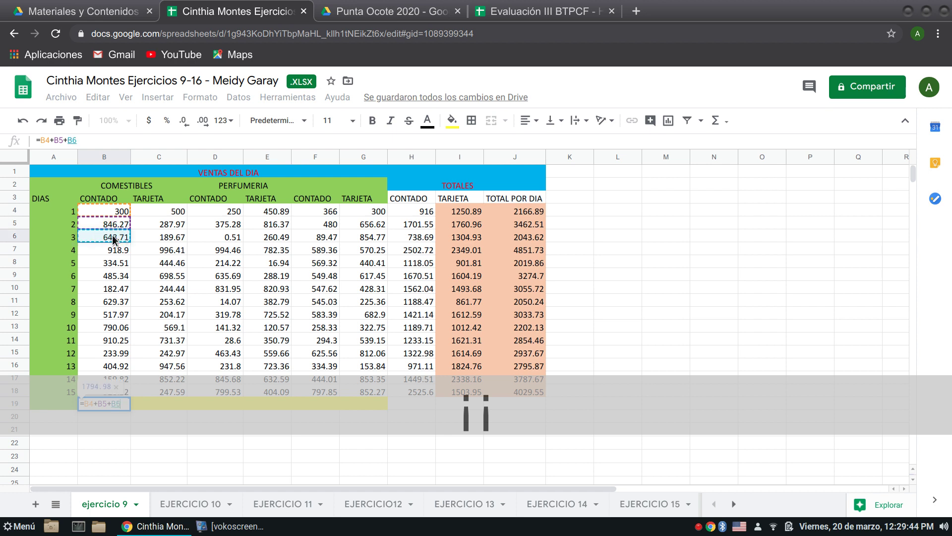
type("+")
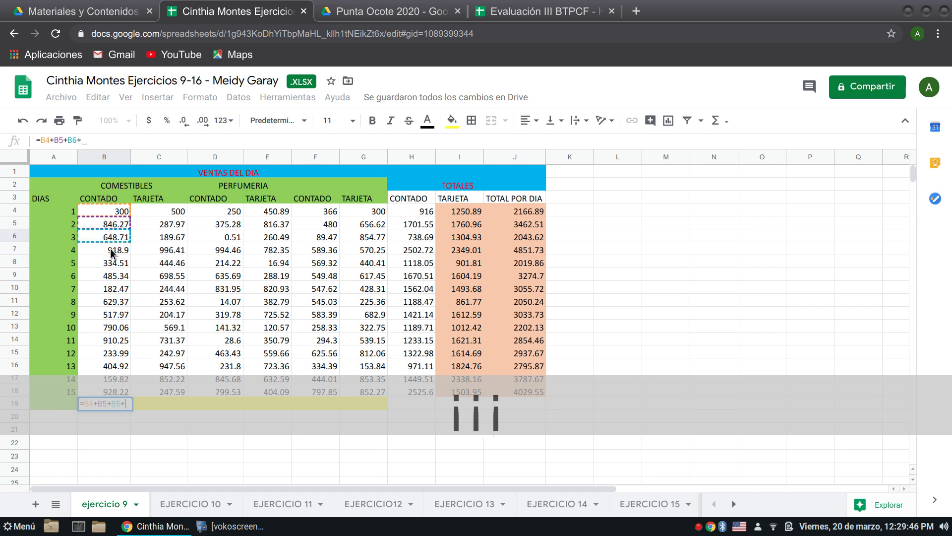
left_click(110, 248)
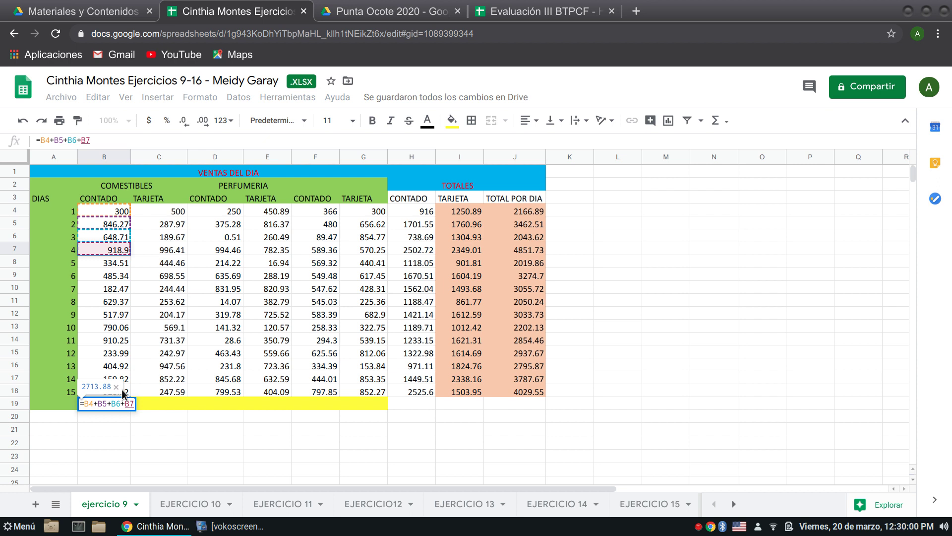
Replace the cell-by-cell addition in B19 with the suggested formula SUMA(B4:B18).
key("BackSpace")
key("BackSpace")
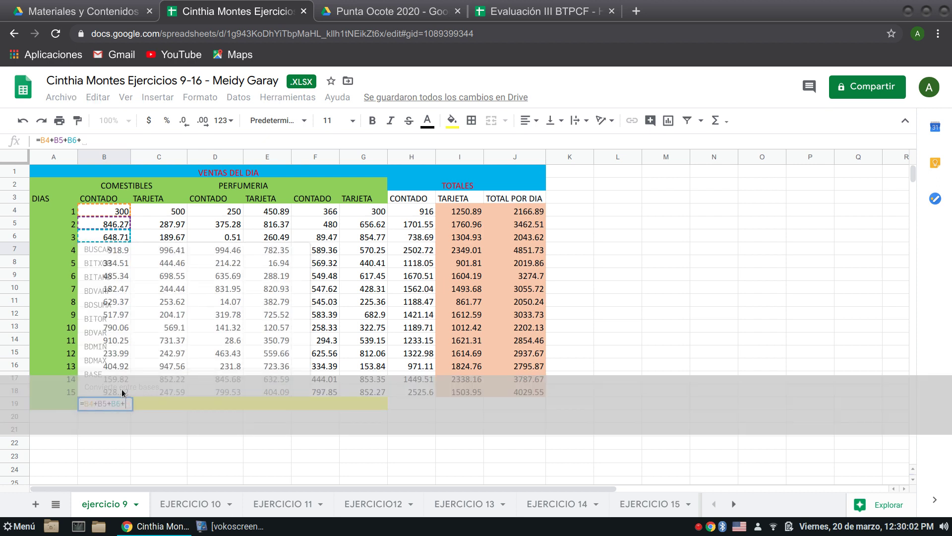
key("BackSpace")
key("BackSpace")
key("BackSpace")
key("BackSpace")
key("BackSpace")
key("BackSpace")
key("BackSpace")
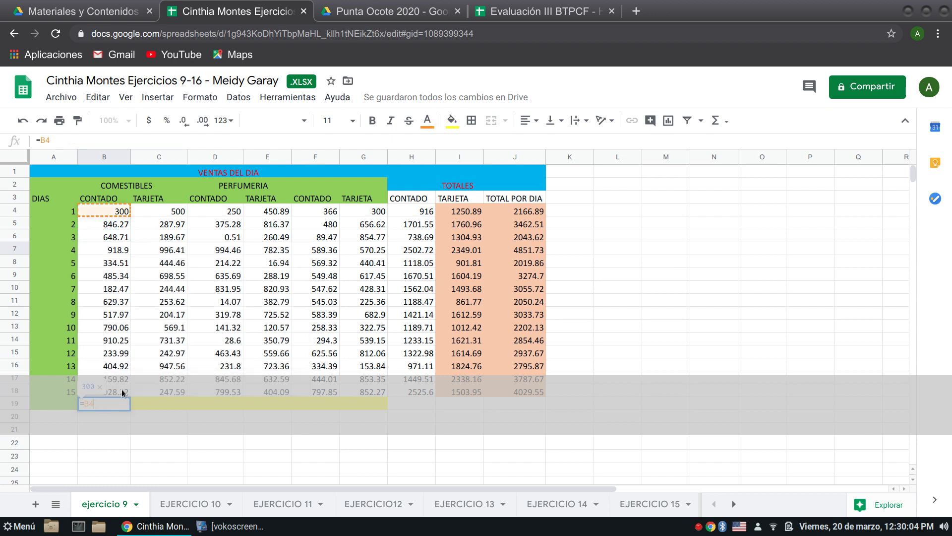
key("BackSpace")
key("BackSpace")
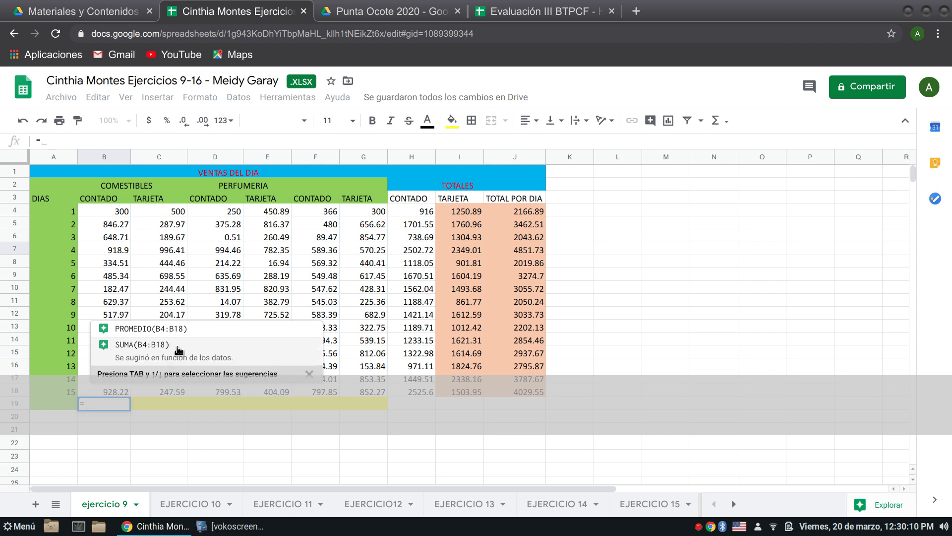
left_click(131, 347)
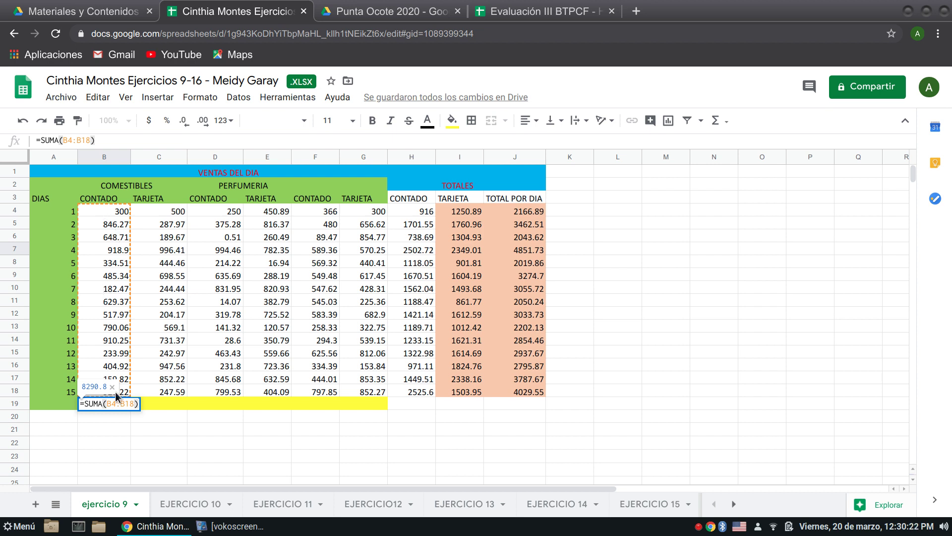
key("Return")
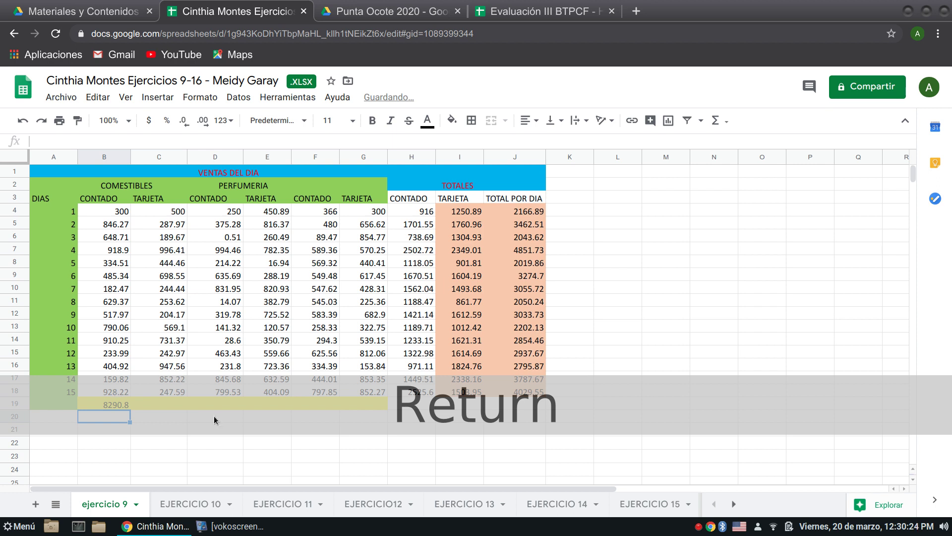
Fill the B19 sum formula across through J19, and clear the totals in B19:J19.
left_click(198, 446)
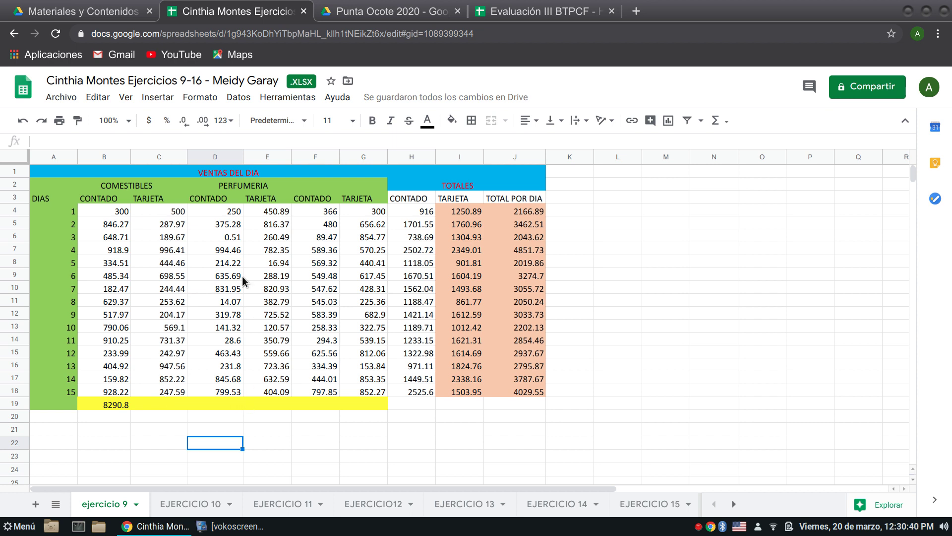
left_click(104, 403)
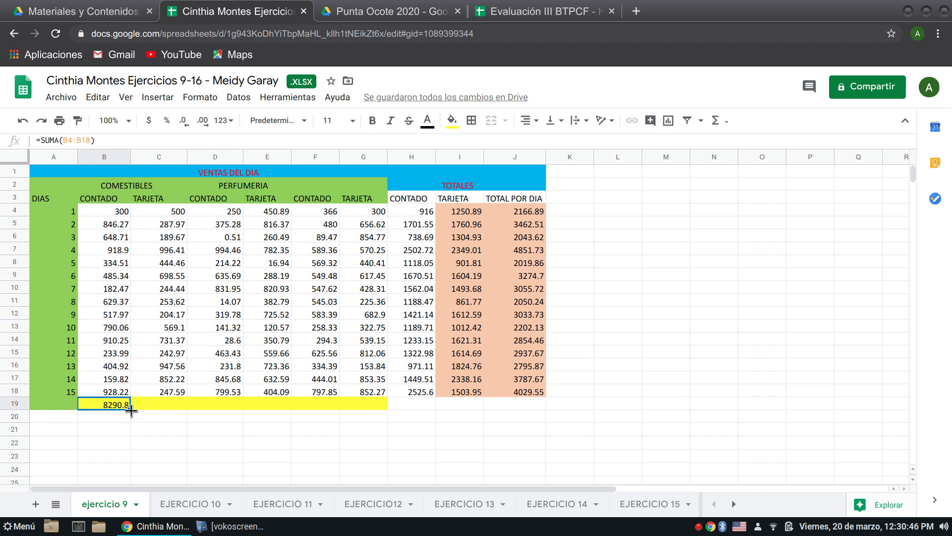
left_click_drag(130, 408, 539, 406)
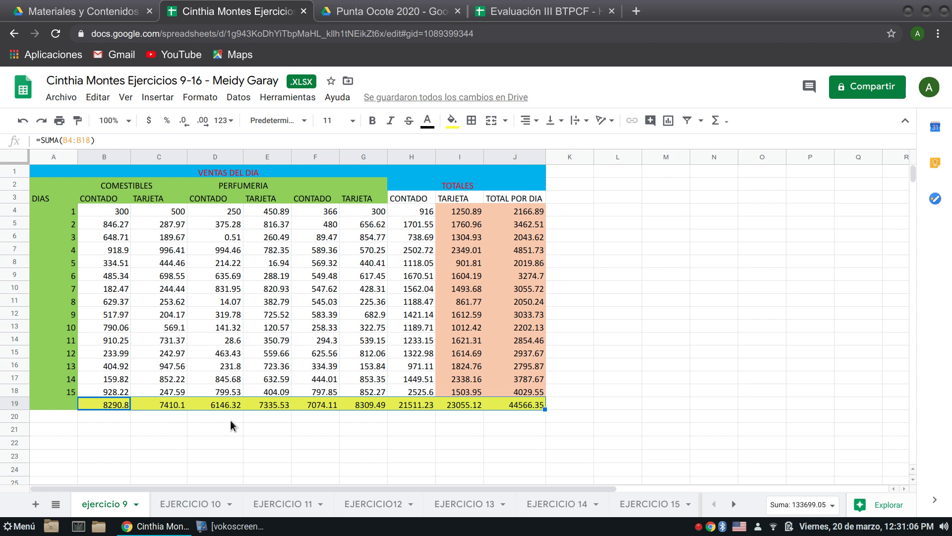
key("Delete")
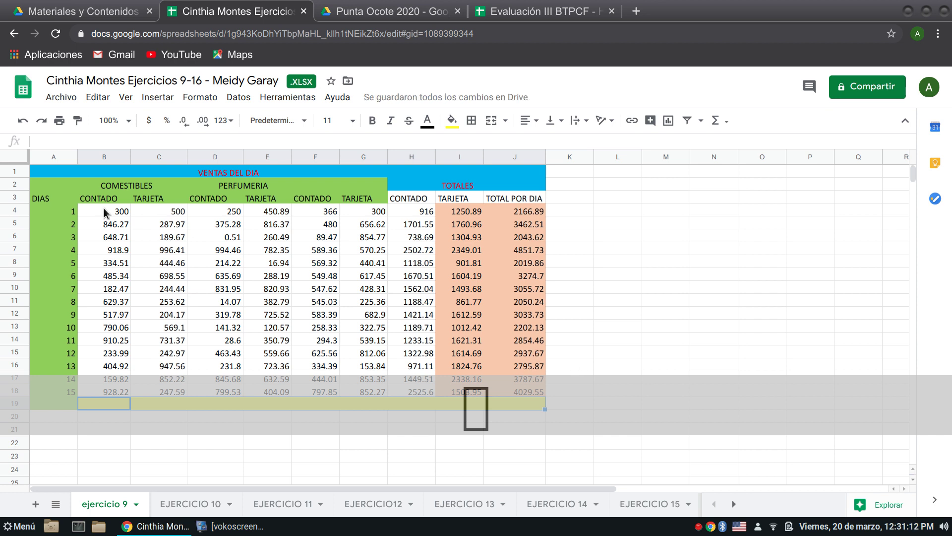
Total the range B4:B18 in B19 by applying the SUMA function to the selected cells.
left_click_drag(106, 214, 122, 394)
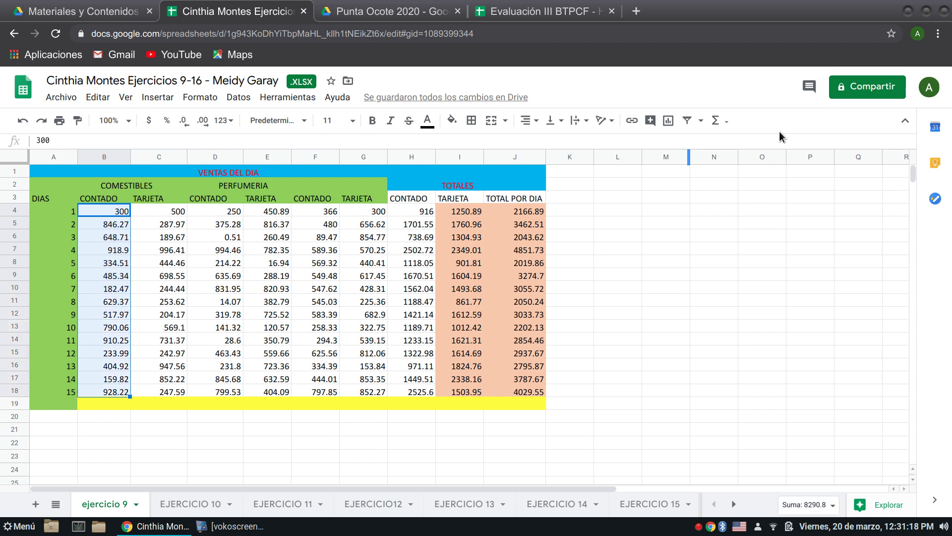
left_click(721, 126)
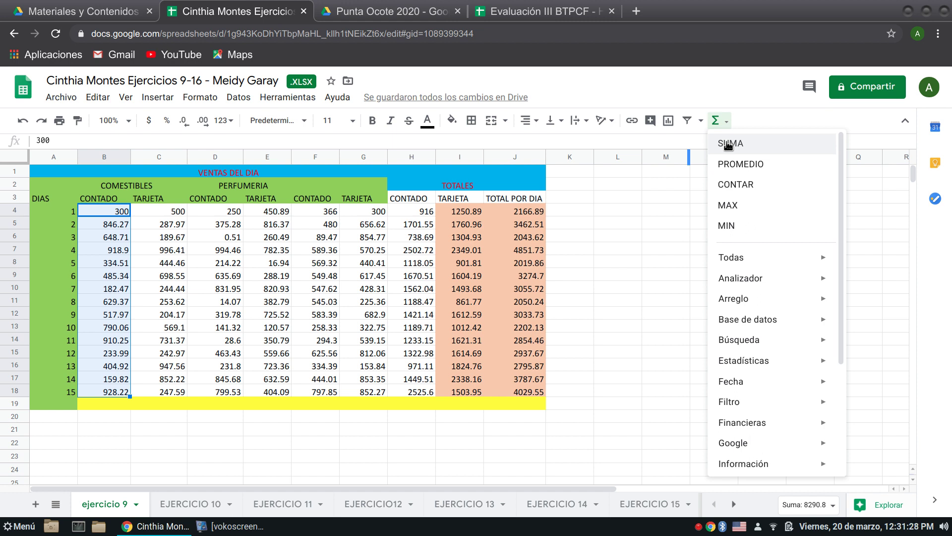
left_click(728, 145)
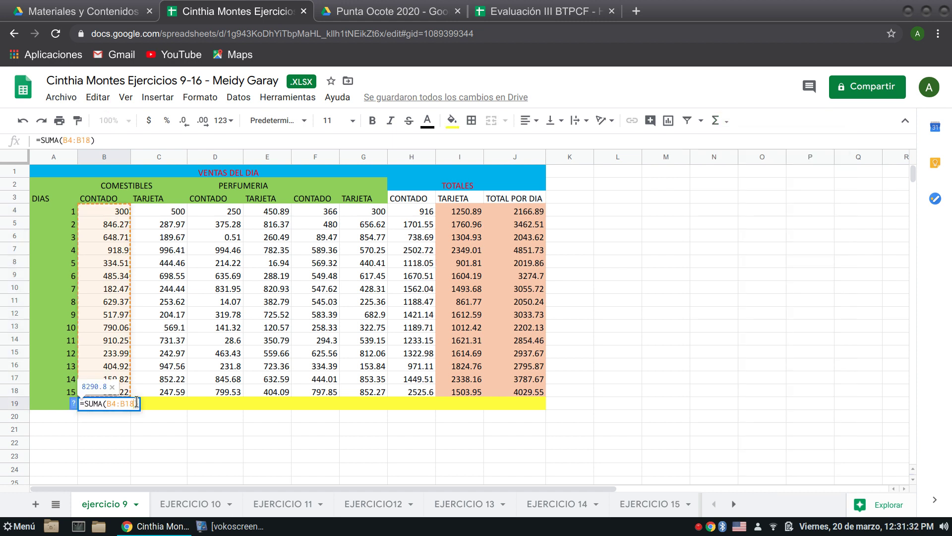
key("Return")
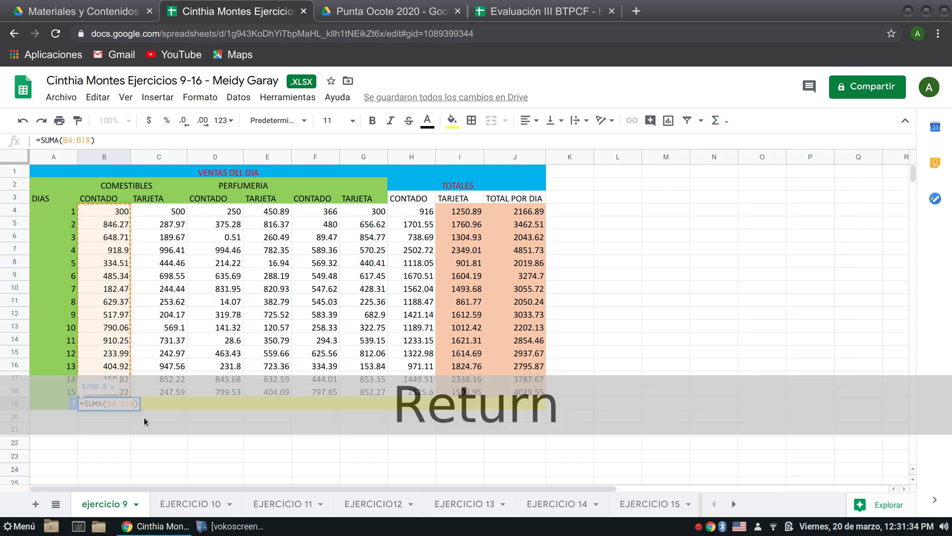
Fill the SUMA formula from B19 across row 19 through J19.
left_click(588, 343)
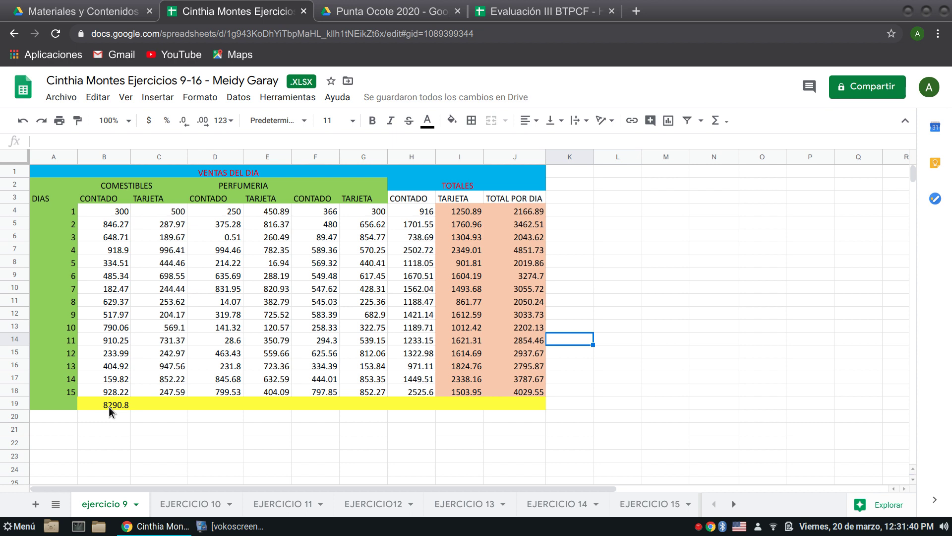
left_click(108, 406)
left_click_drag(131, 407, 521, 404)
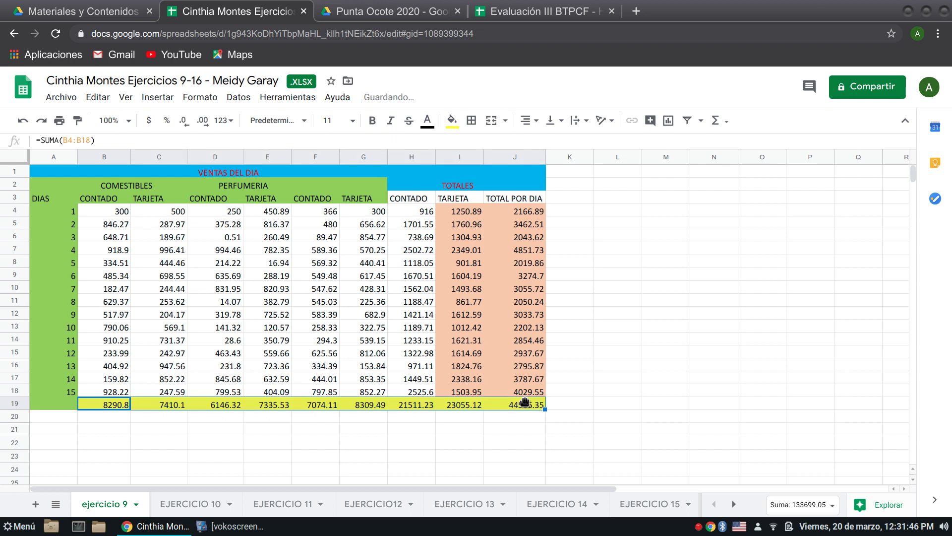
Switch to vokoscreen, turn off Showkey and Showclick, and minimize its window.
left_click(234, 526)
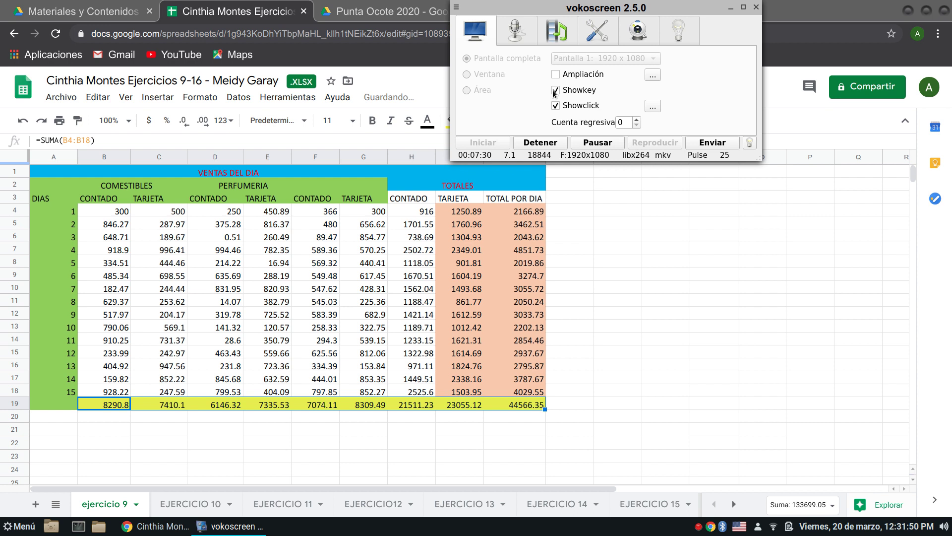
left_click(555, 90)
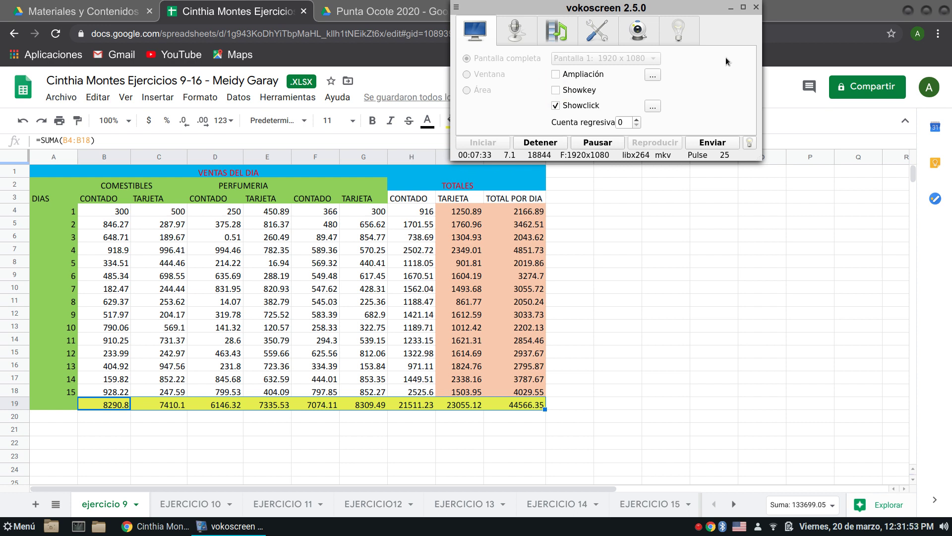
left_click(556, 106)
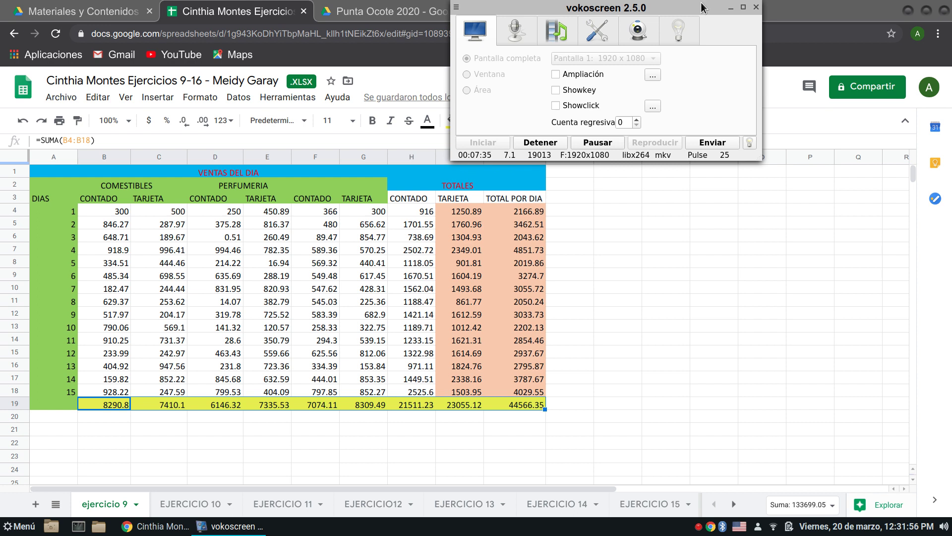
left_click(731, 8)
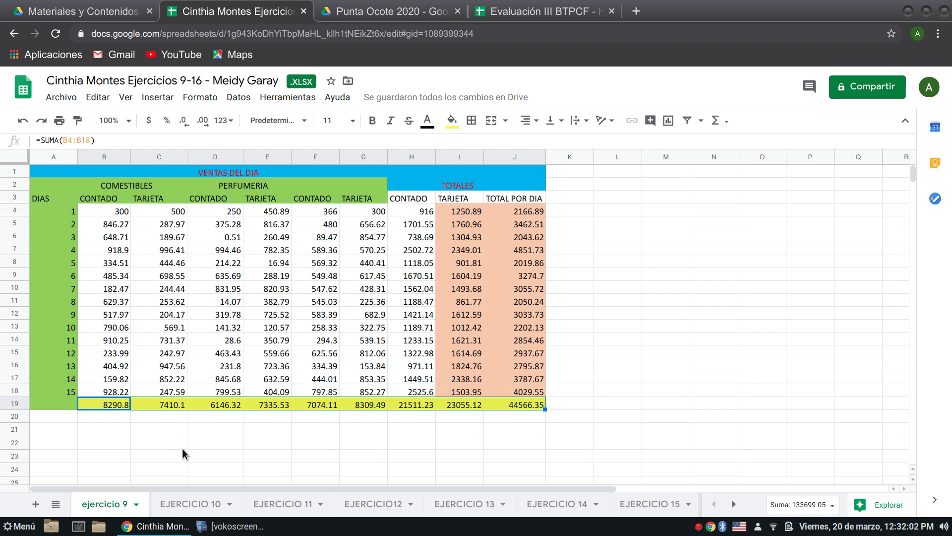
Open the EJERCICIO 10 sheet and locate the Ejercicio 10 instructions in the Manual Excel basico y practicas PDF.
left_click(189, 503)
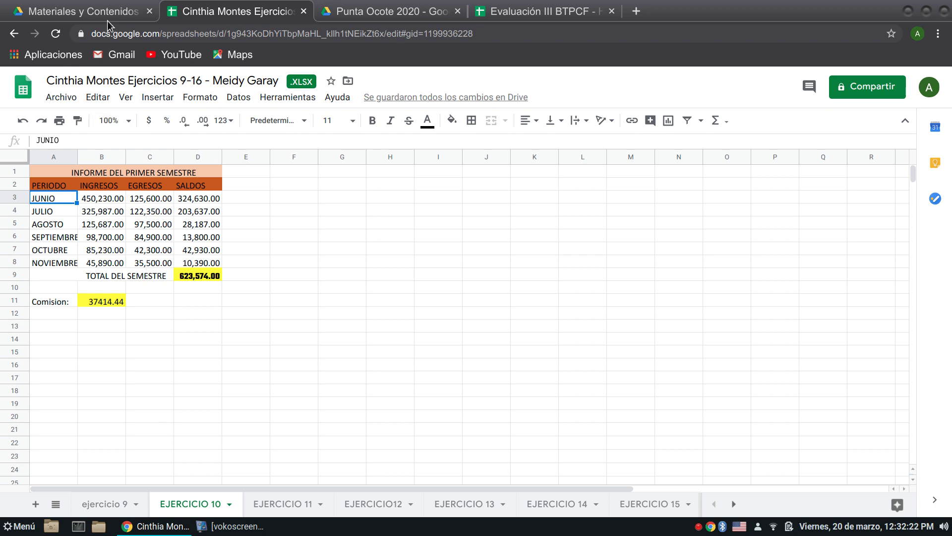
left_click(85, 11)
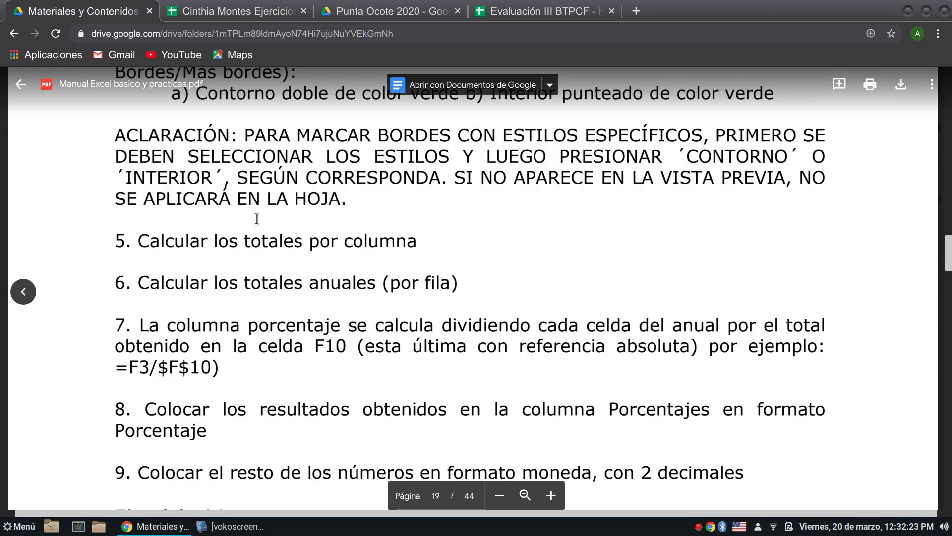
scroll(257, 219, "up", 10)
scroll(257, 219, "up", 5)
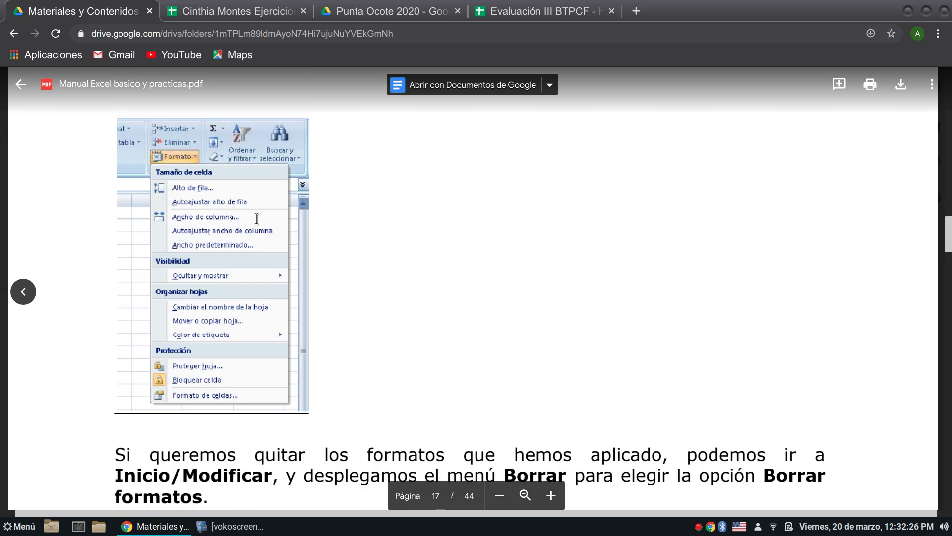
scroll(256, 219, "up", 15)
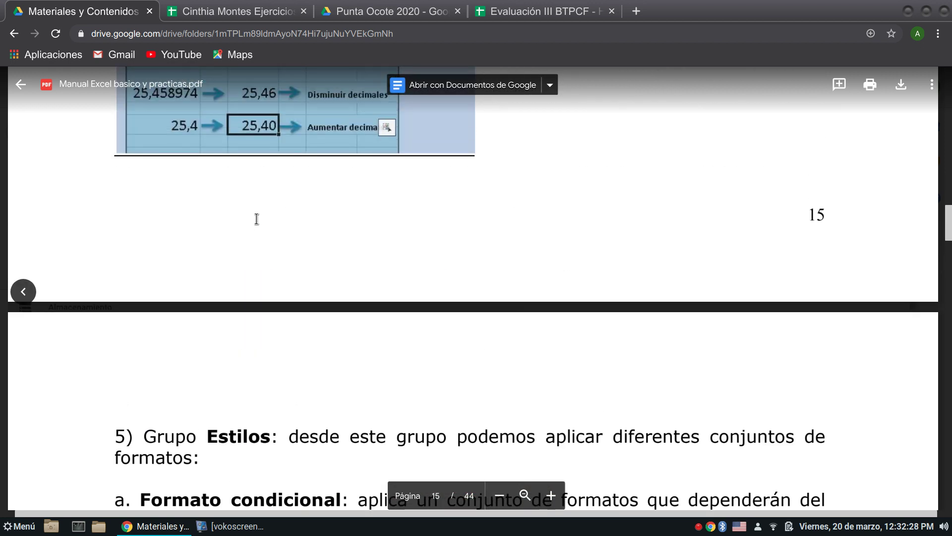
scroll(256, 219, "up", 5)
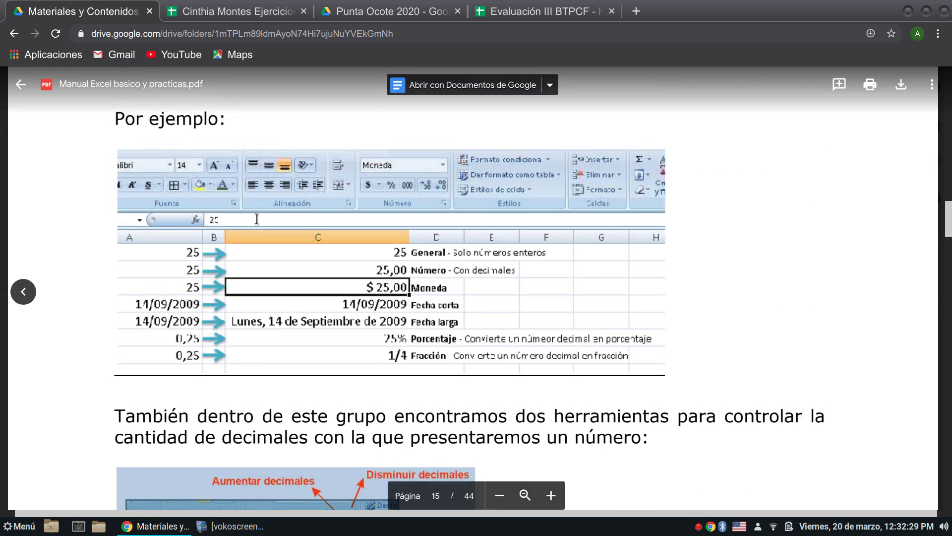
scroll(257, 219, "up", 5)
scroll(256, 218, "up", 5)
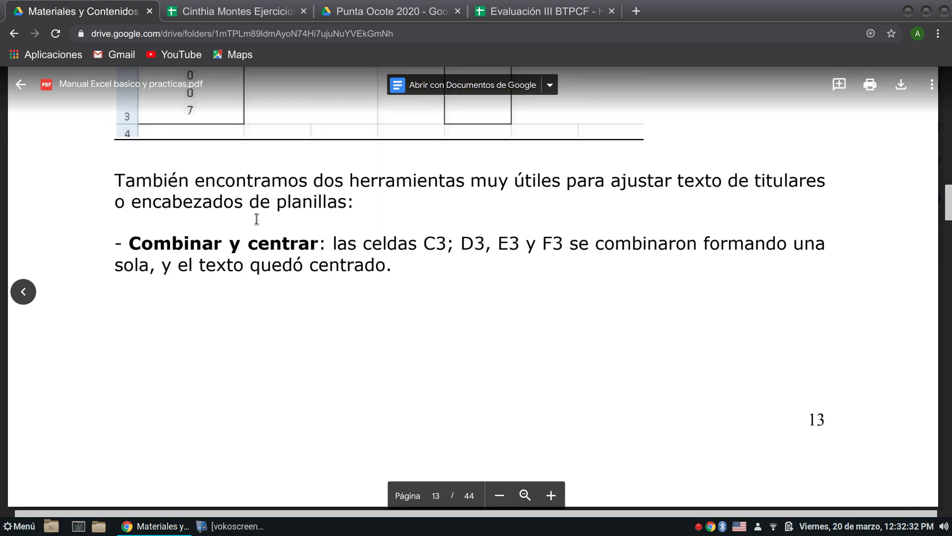
scroll(256, 219, "up", 5)
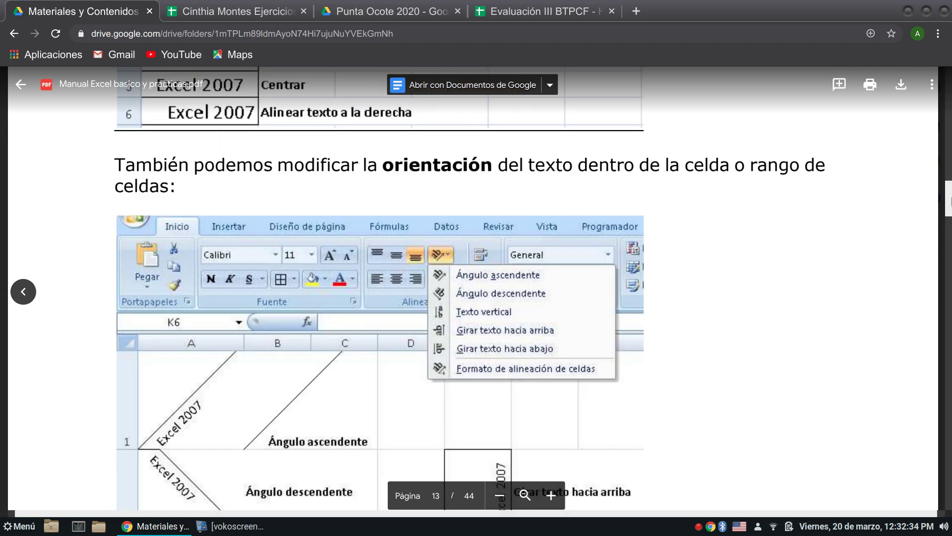
left_click_drag(950, 206, 949, 151)
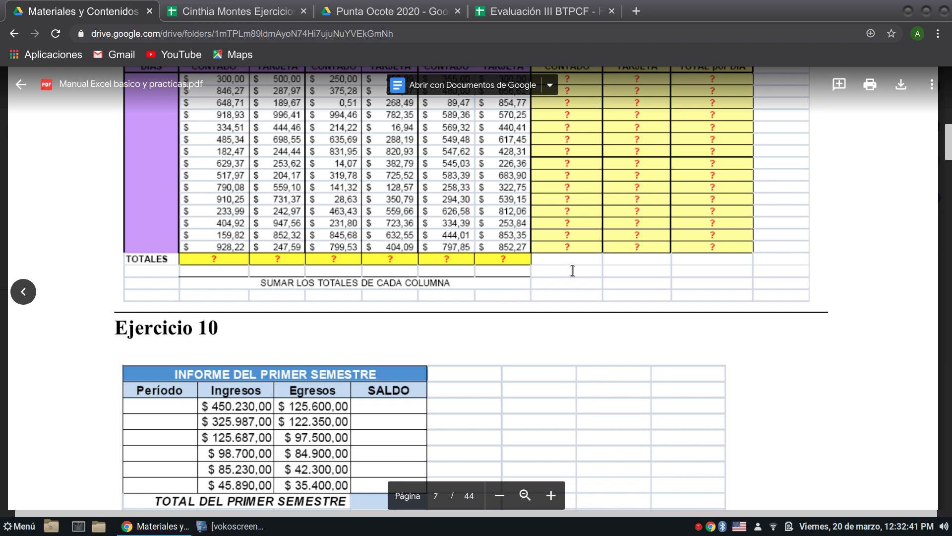
scroll(572, 270, "down", 3)
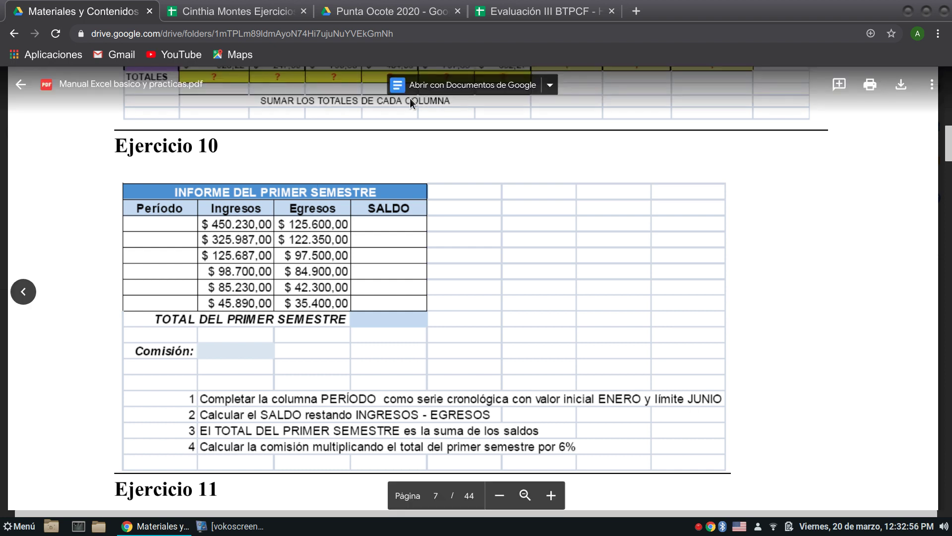
Return to the exercises spreadsheet and clear the months in the PERIODO column, A3:A8.
key("ctrl+4")
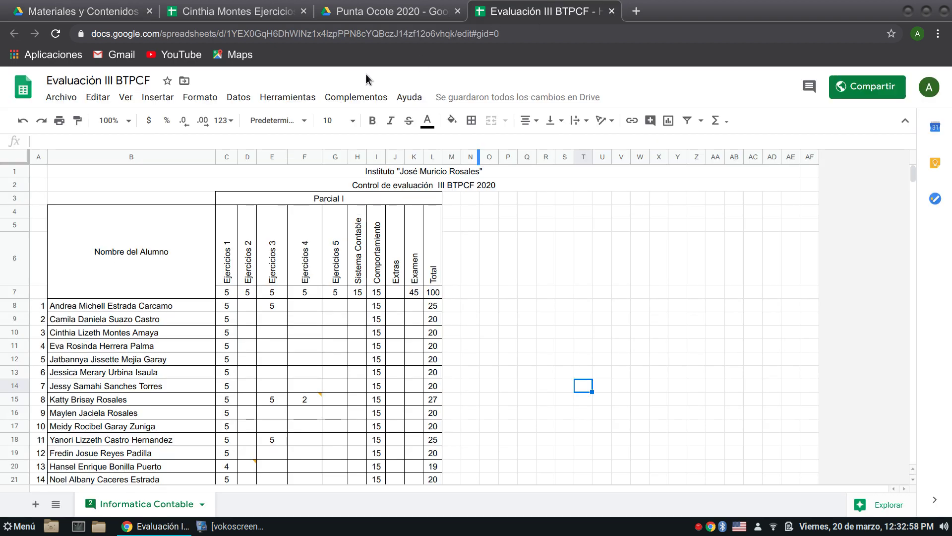
left_click(231, 12)
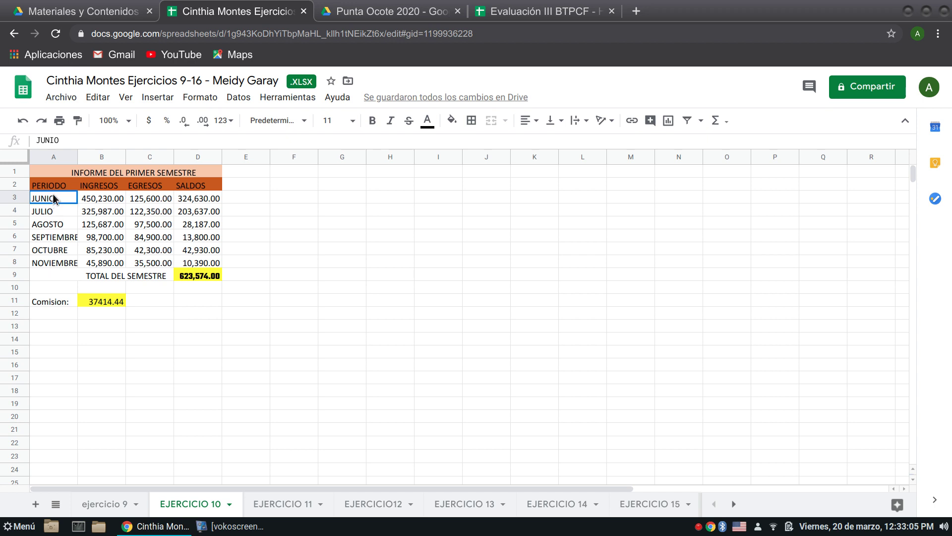
left_click_drag(54, 198, 56, 263)
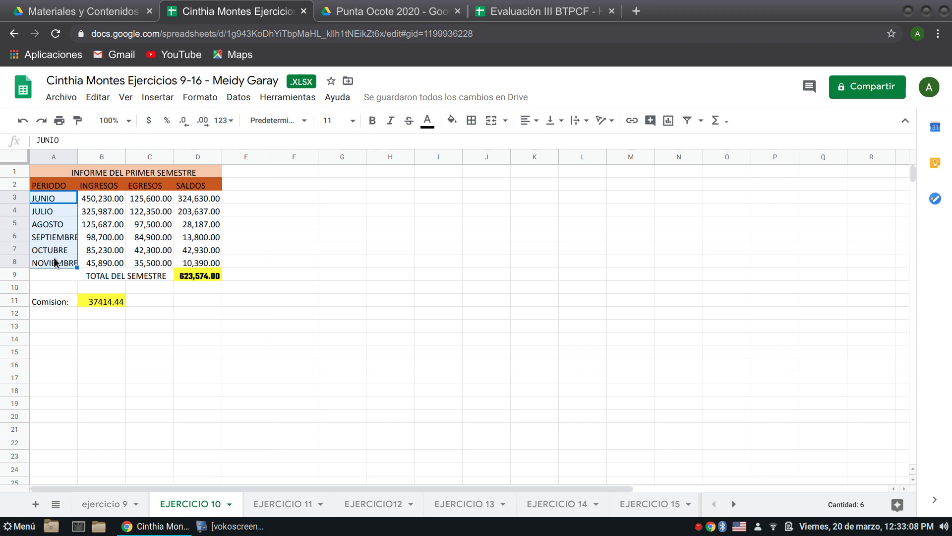
key("Delete")
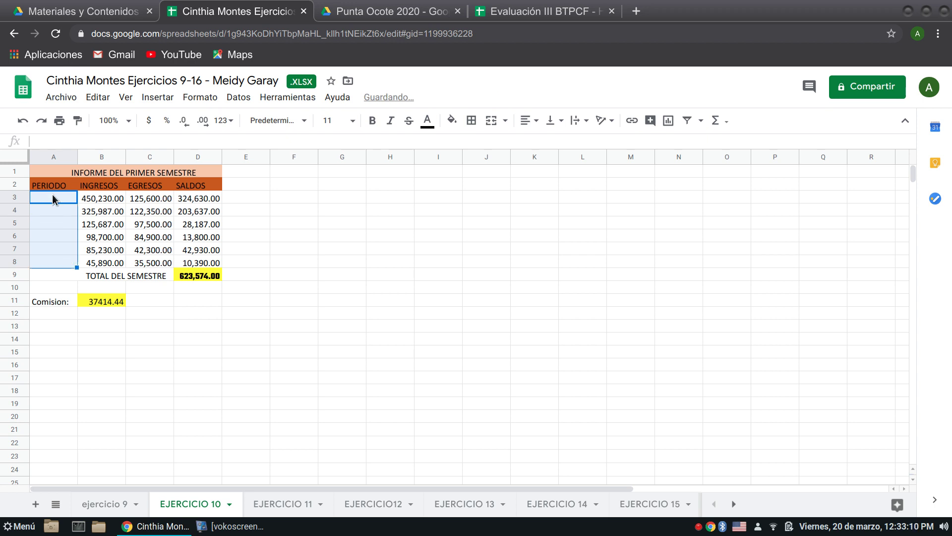
Enter Enero in A3 and fill the month series down through A8.
left_click(55, 198)
type("Enero")
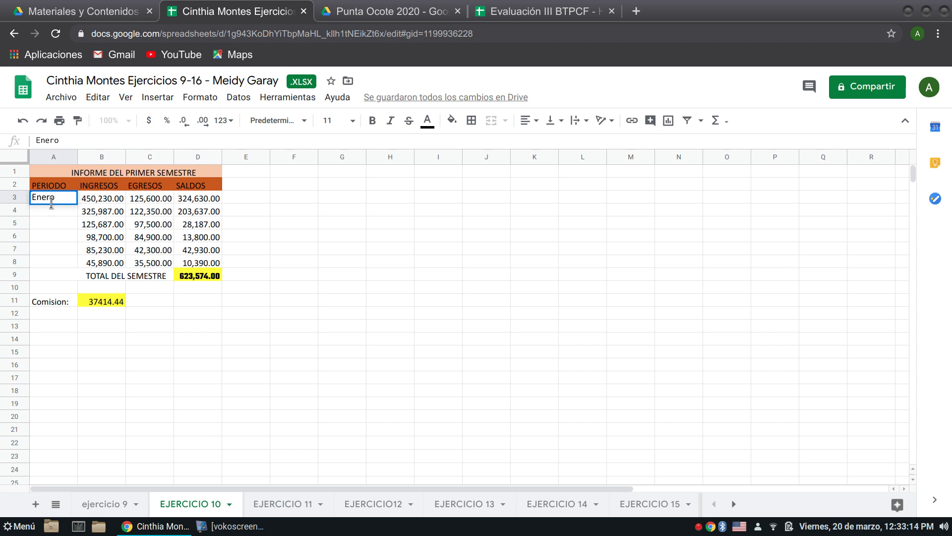
key("Return")
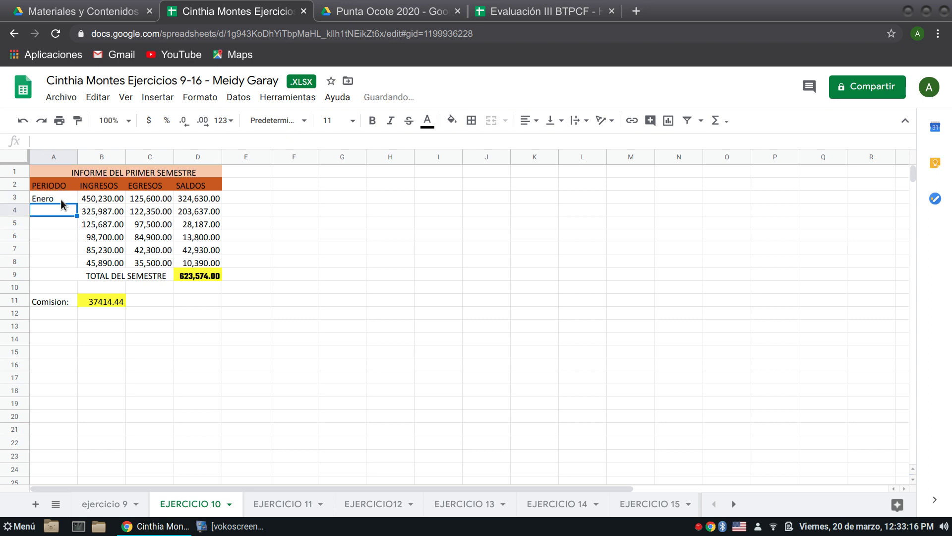
left_click(61, 200)
left_click_drag(77, 203, 77, 268)
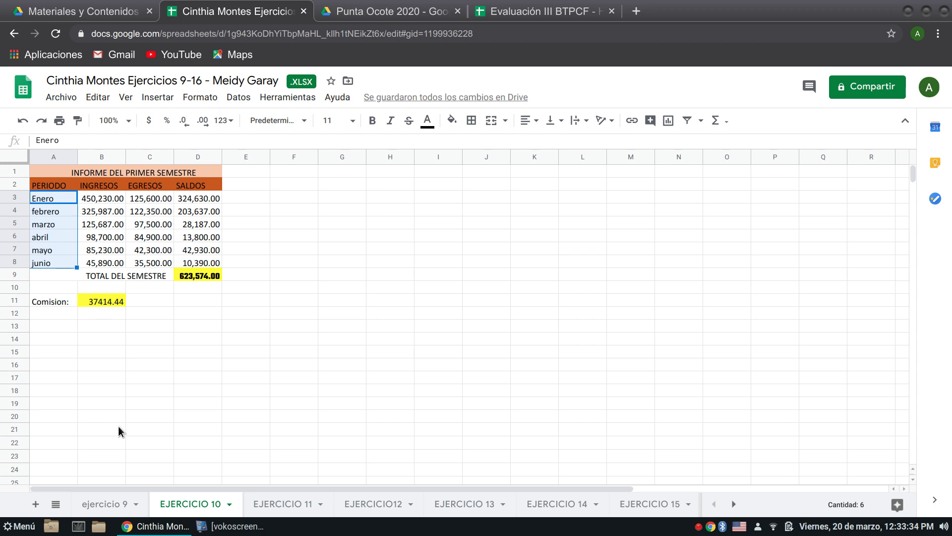
Reread the Ejercicio 10 instructions in the manual and examine the SALDOS formula in D3.
left_click(72, 19)
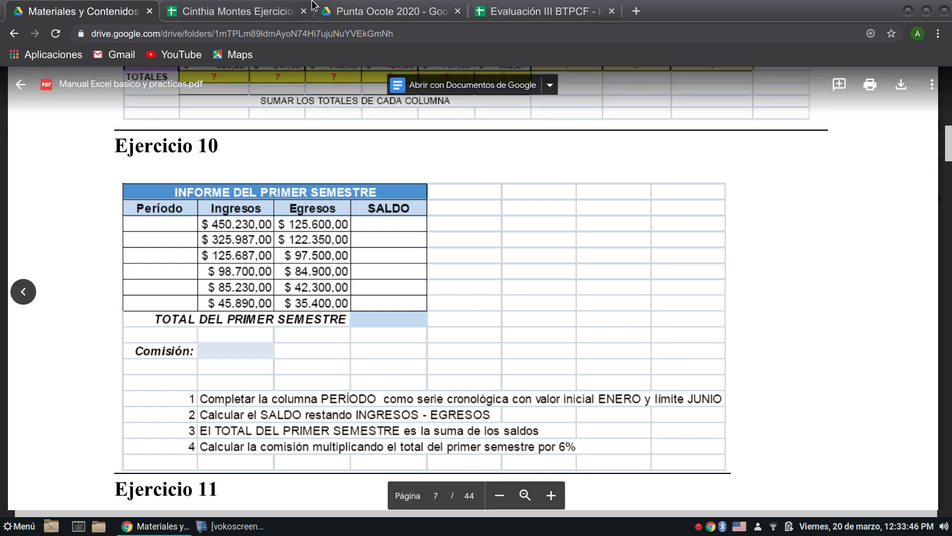
left_click(233, 12)
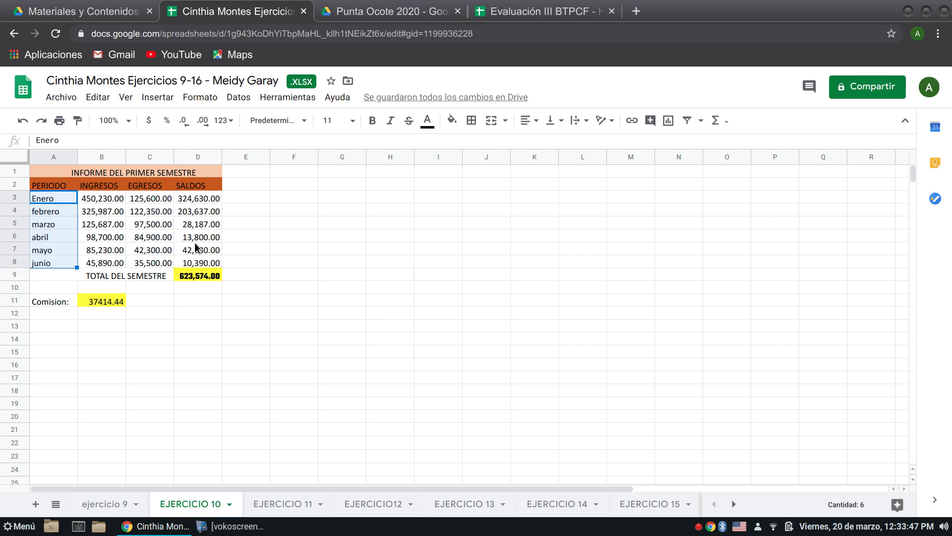
left_click(198, 198)
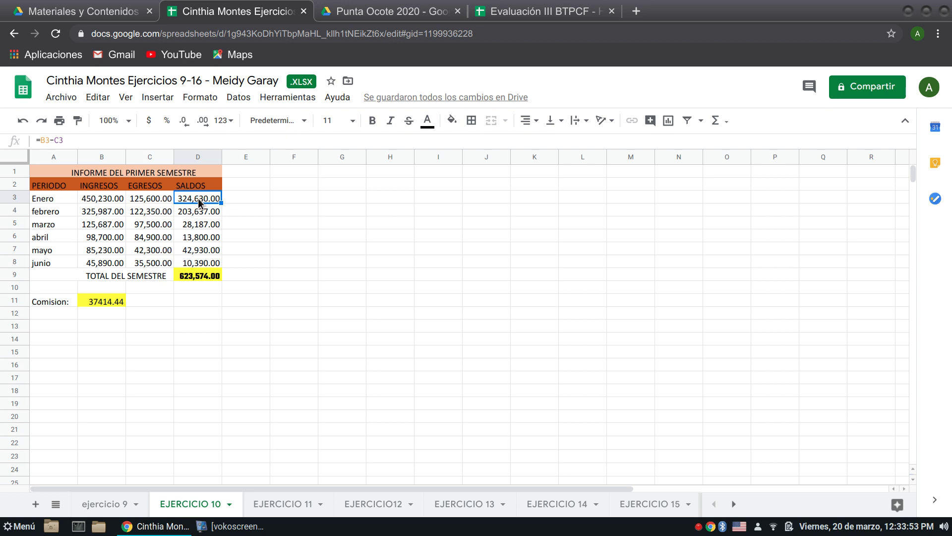
double_click(198, 198)
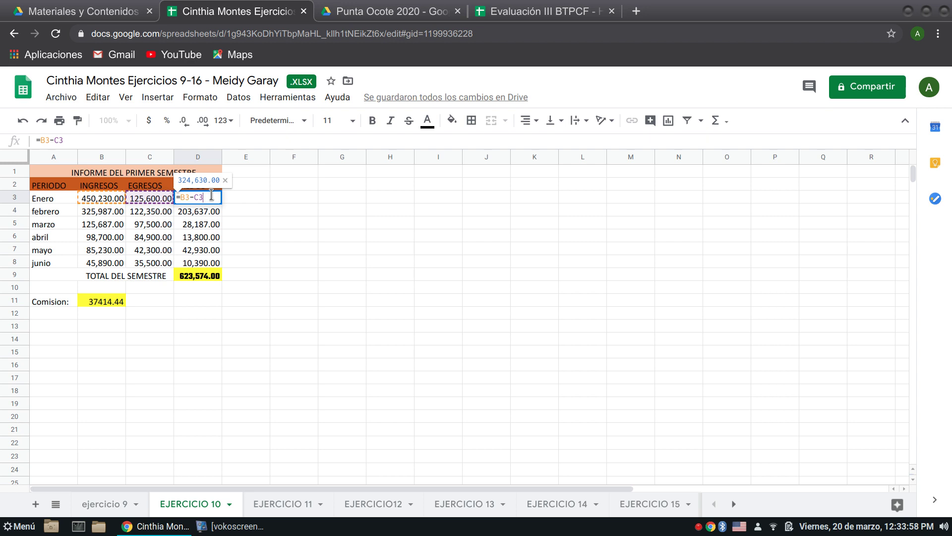
key("Return")
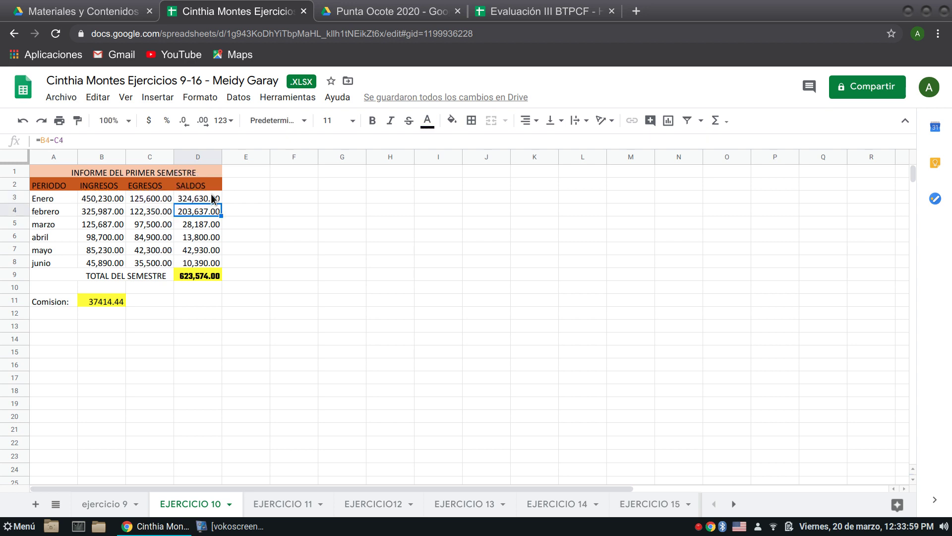
Clear the balances in D4:D7 and fill the D3 subtraction formula down through D8.
left_click_drag(198, 211, 204, 250)
key("Delete")
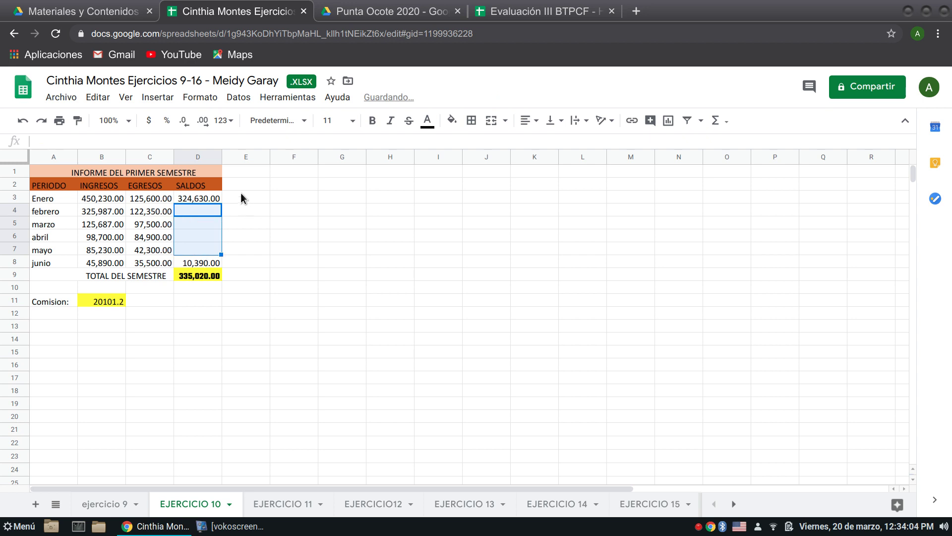
left_click(215, 188)
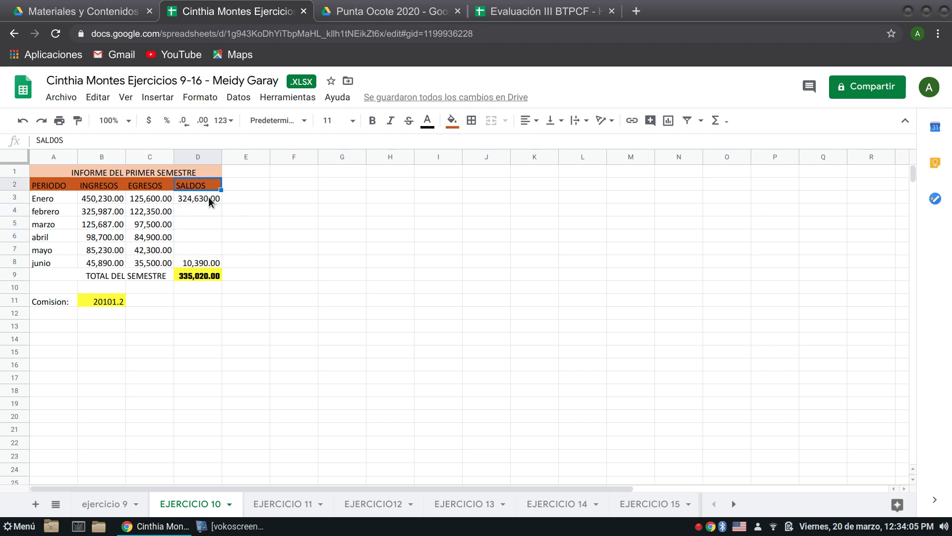
left_click(210, 201)
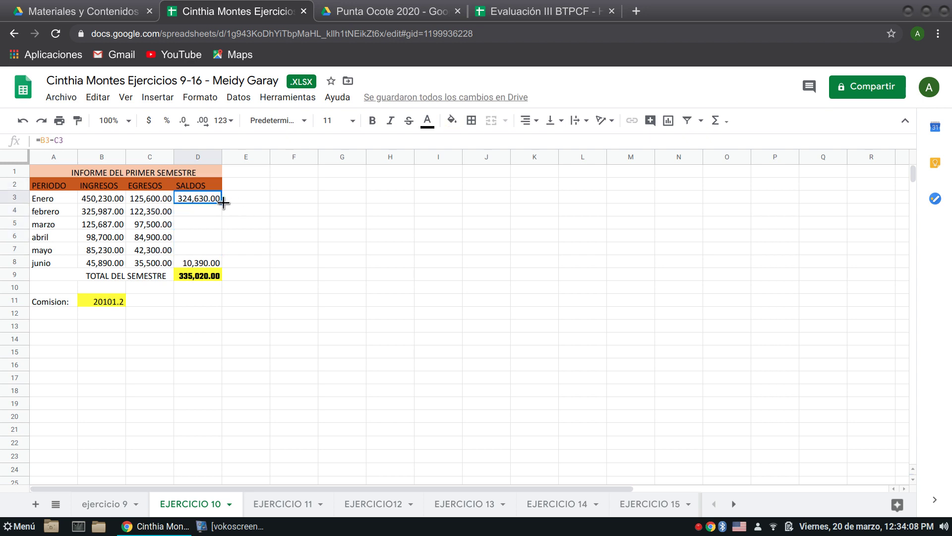
left_click_drag(223, 202, 217, 265)
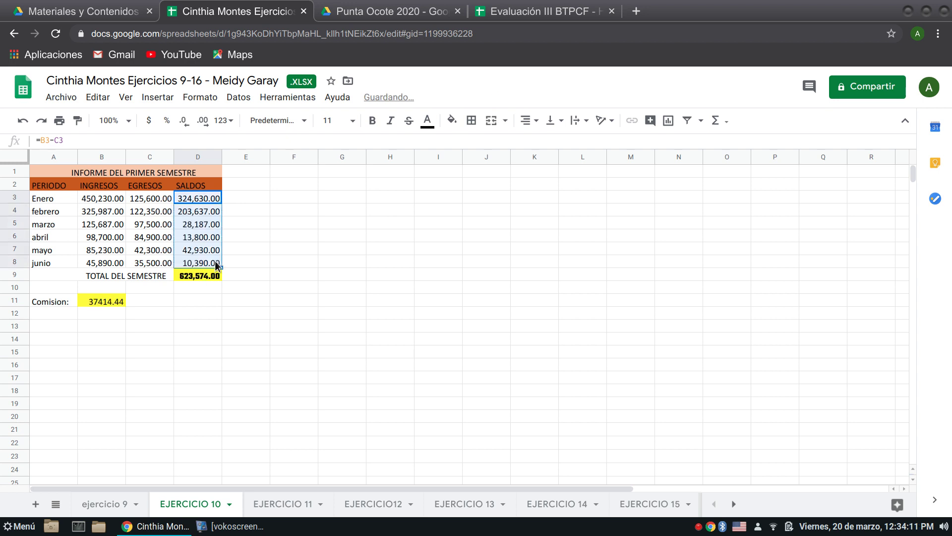
left_click(253, 281)
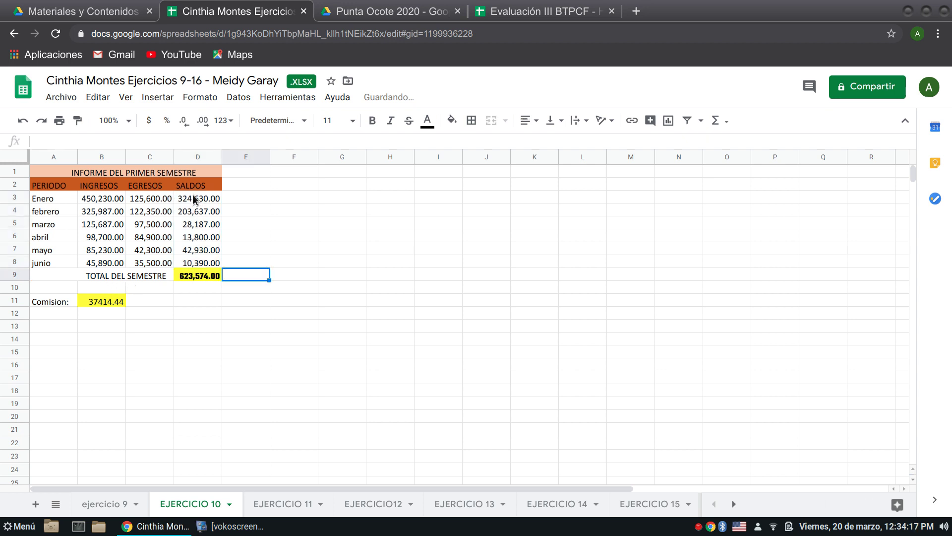
Examine the TOTAL DEL SEMESTRE formula in D9 and leave it as it is.
left_click(199, 279)
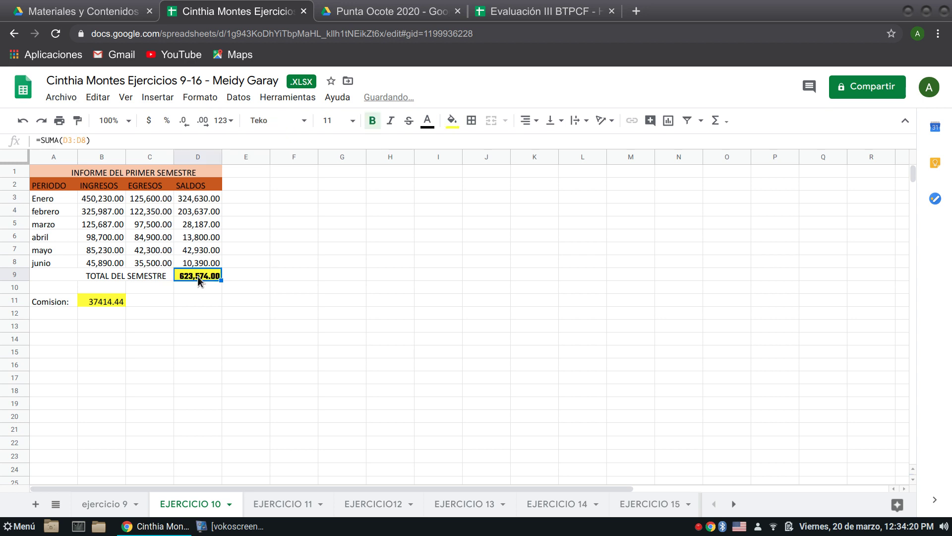
double_click(198, 280)
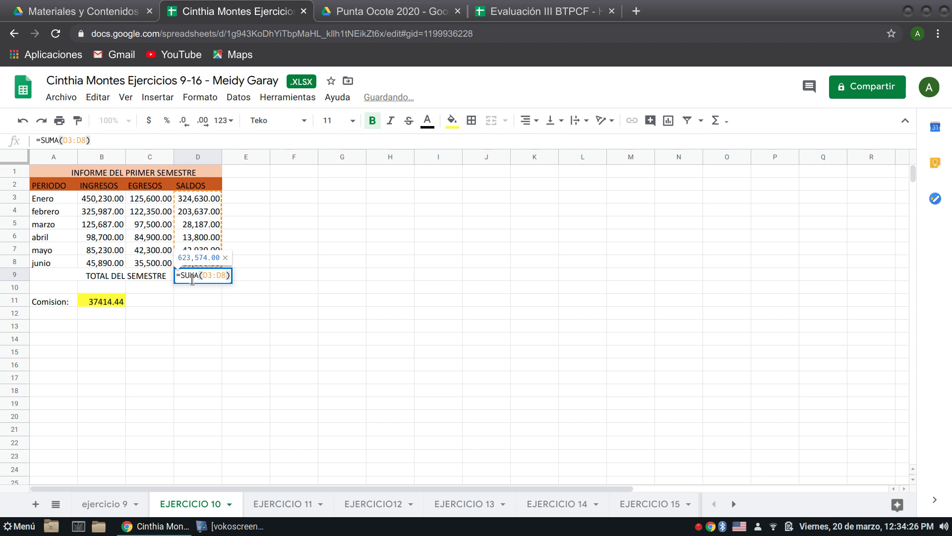
key("Return")
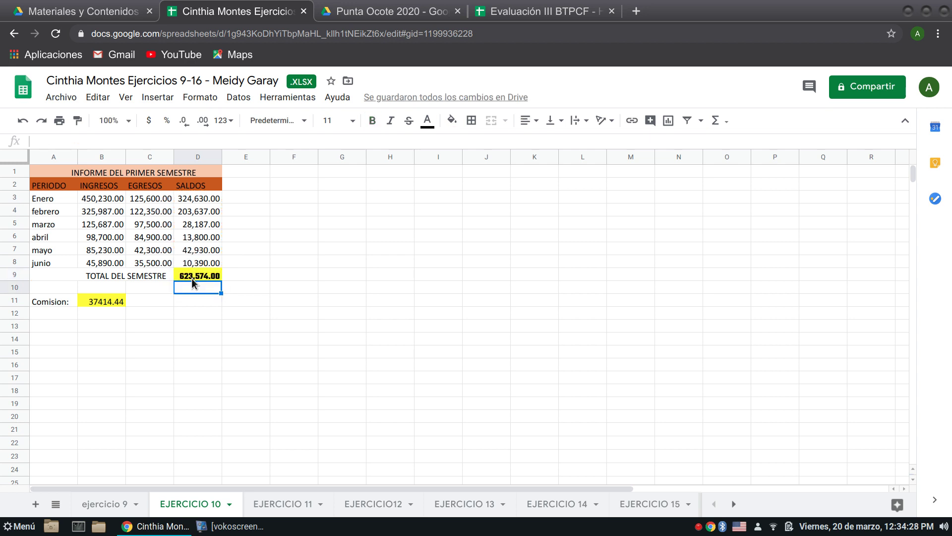
Examine the Comision formula in B11 and leave it as it is.
left_click(94, 299)
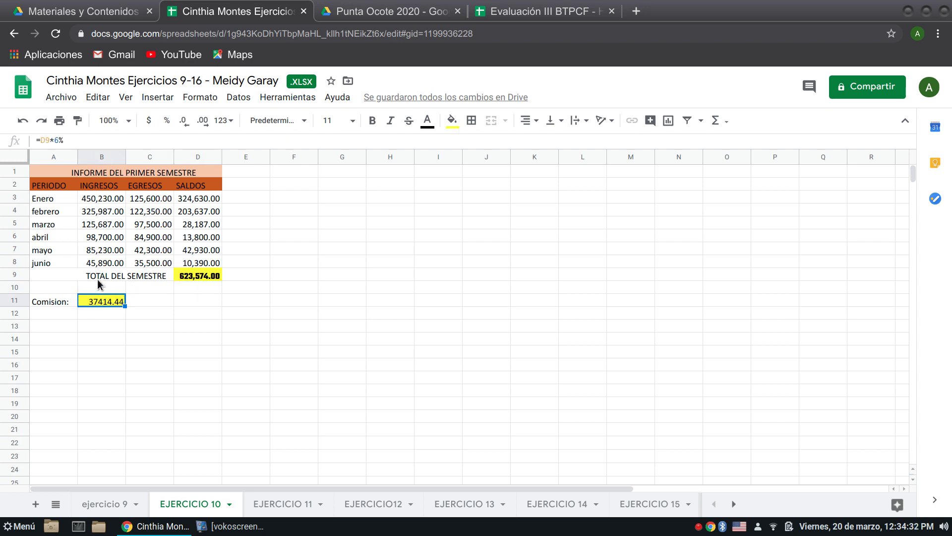
double_click(124, 300)
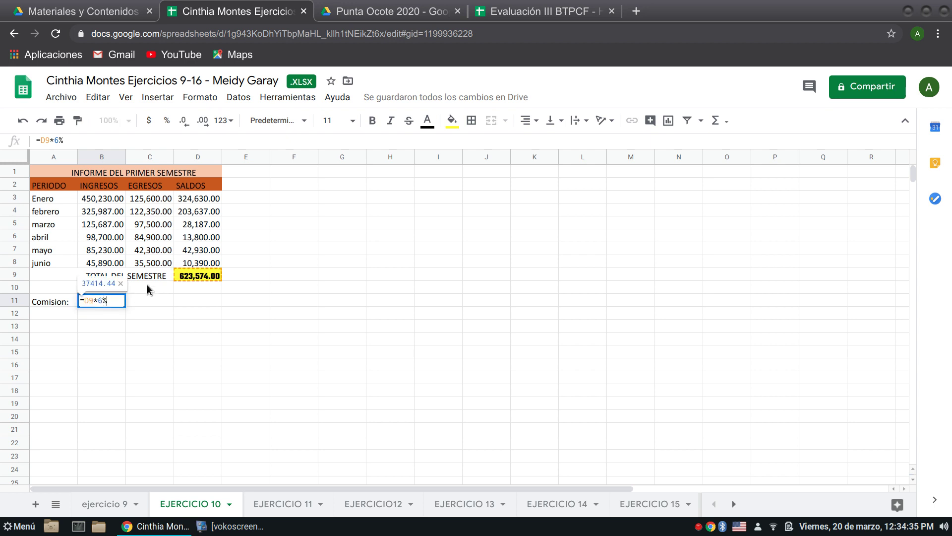
left_click(112, 302)
key("Return")
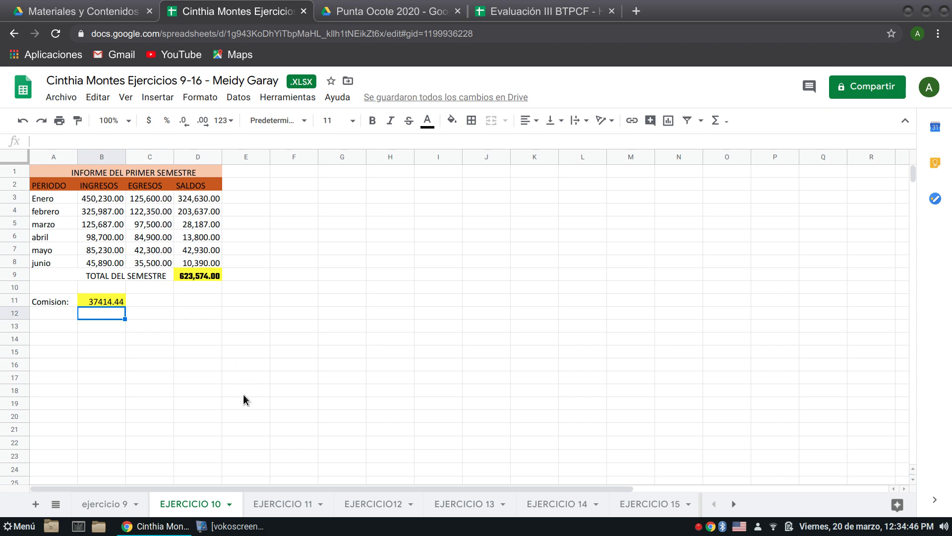
Open the EJERCICIO 11 sheet and examine the PROMEDIO formula in D6, leaving it as it is.
left_click(294, 510)
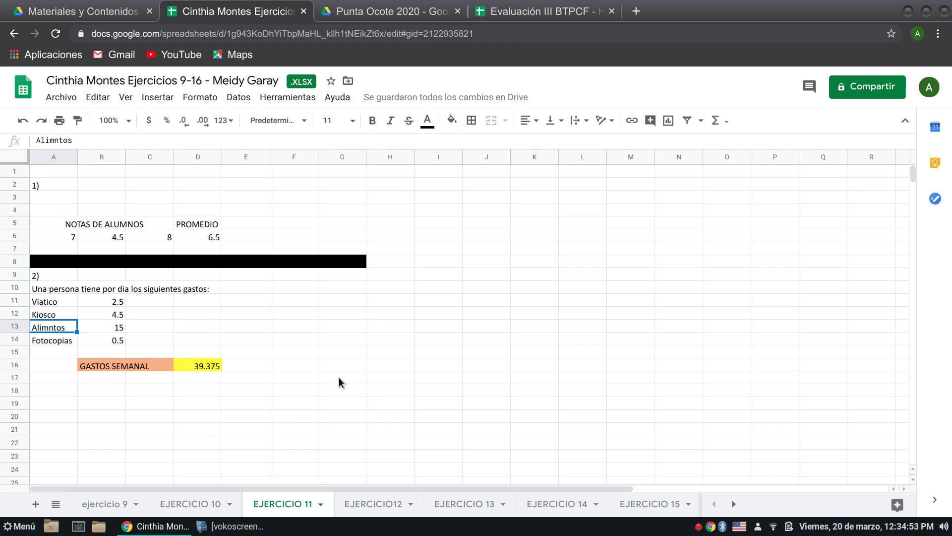
left_click(201, 233)
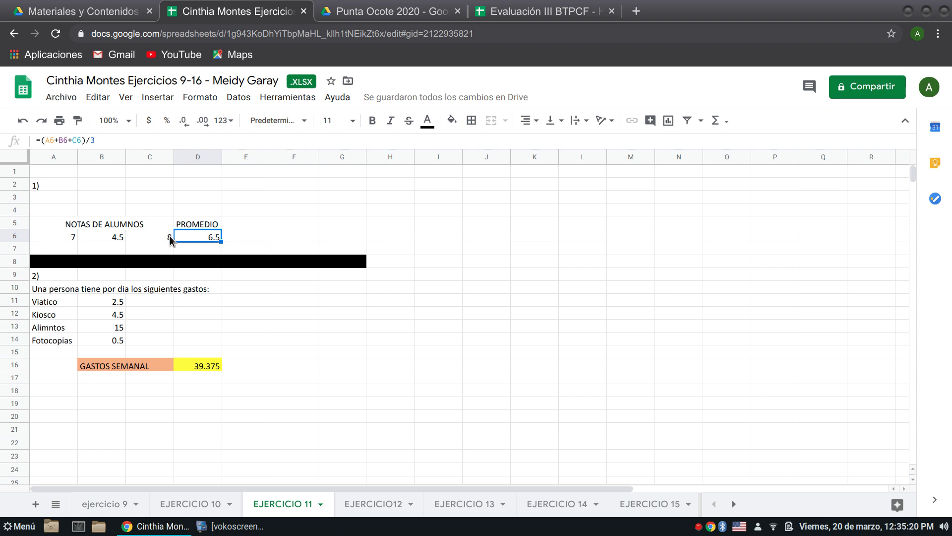
key("Return")
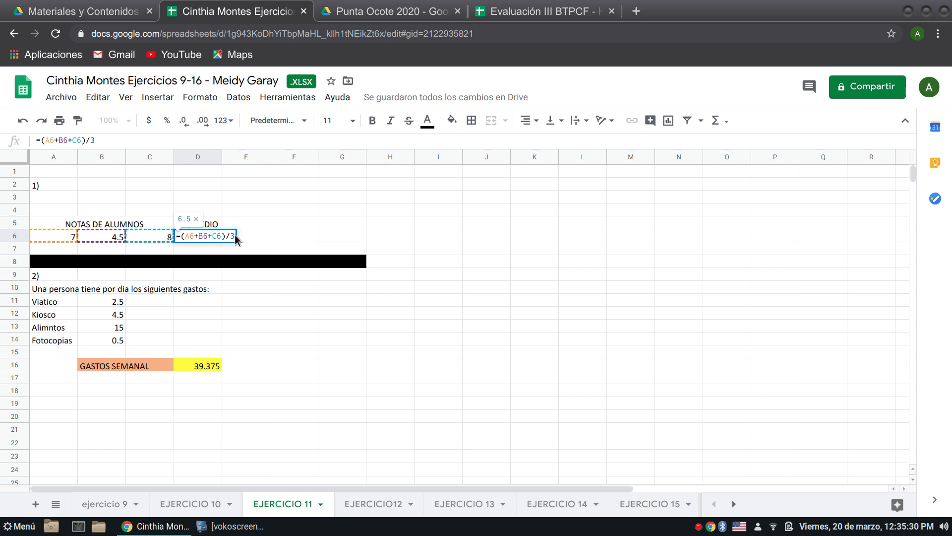
key("Return")
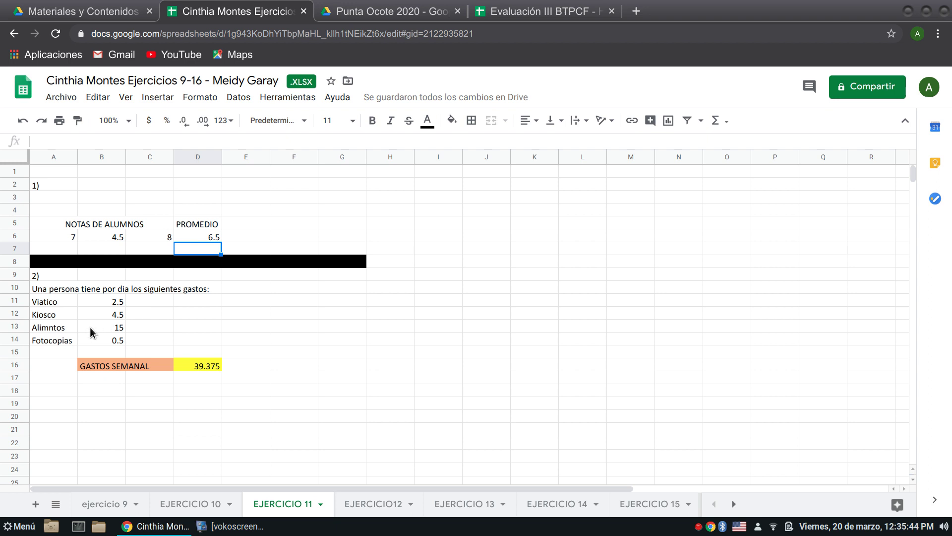
Correct the misspelled expense label in A13 to "Alimentos".
double_click(51, 328)
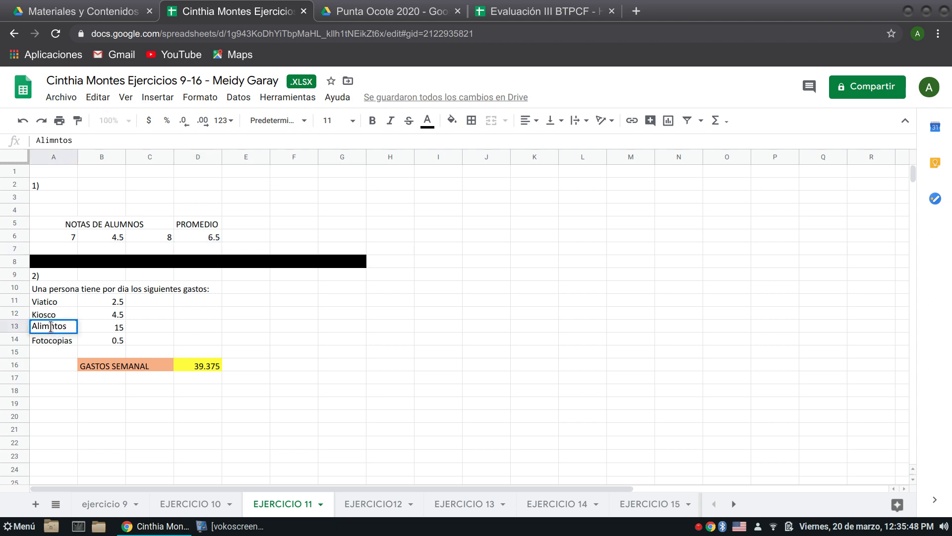
type("e")
left_click(86, 330)
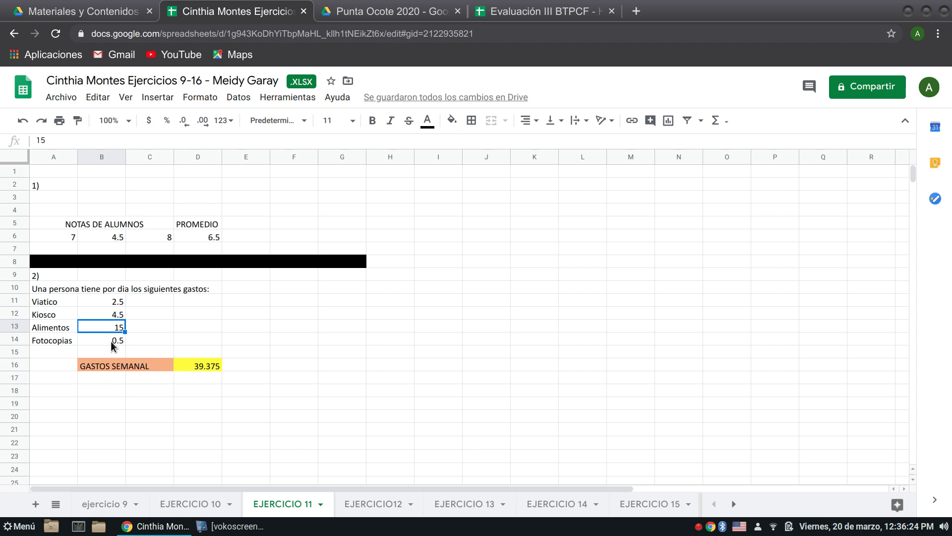
Remove the division by 4 from the GASTOS SEMANAL formula in D16, making it =(B11+B12+B13+B14)*7.
double_click(207, 365)
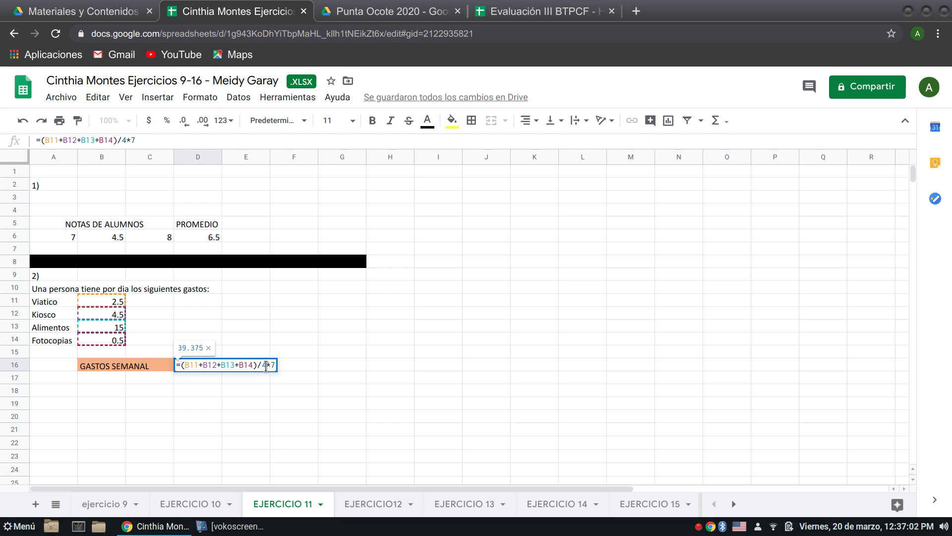
left_click_drag(265, 365, 257, 364)
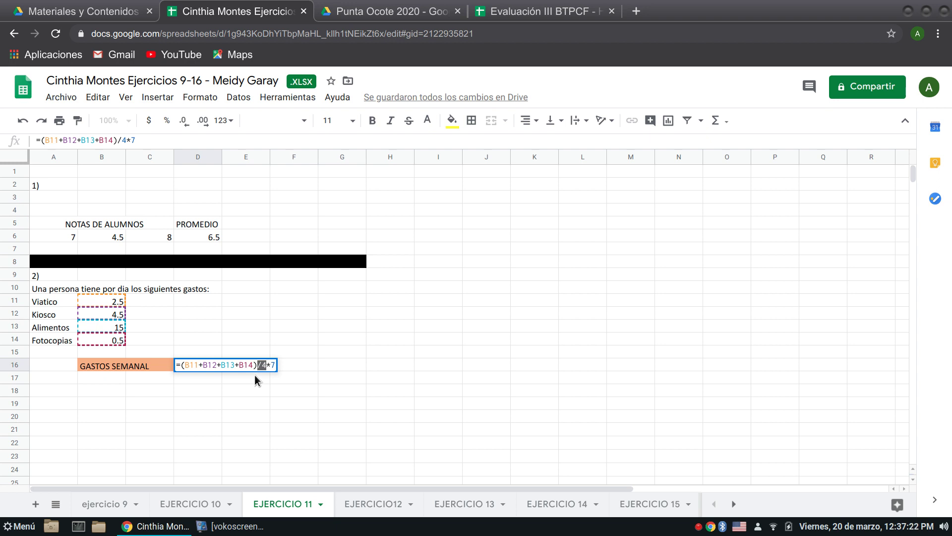
key("BackSpace")
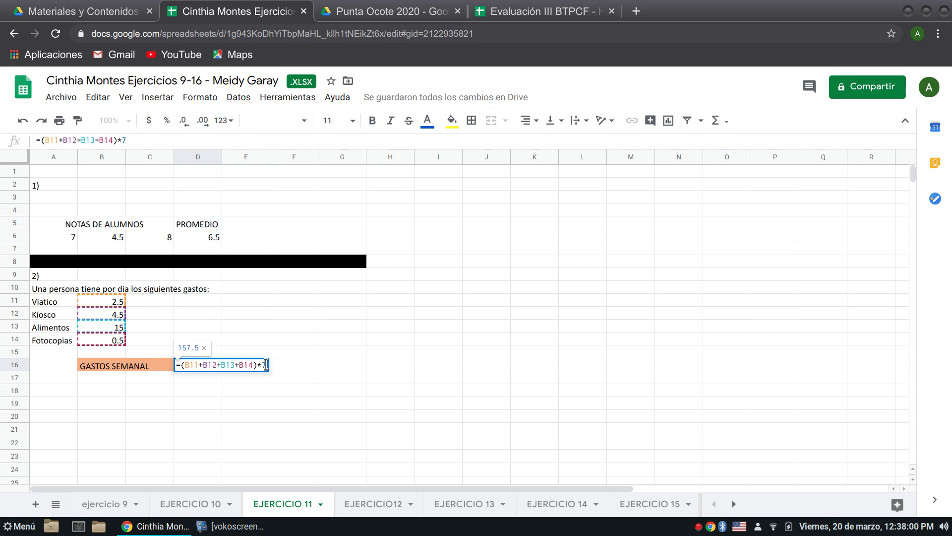
key("Return")
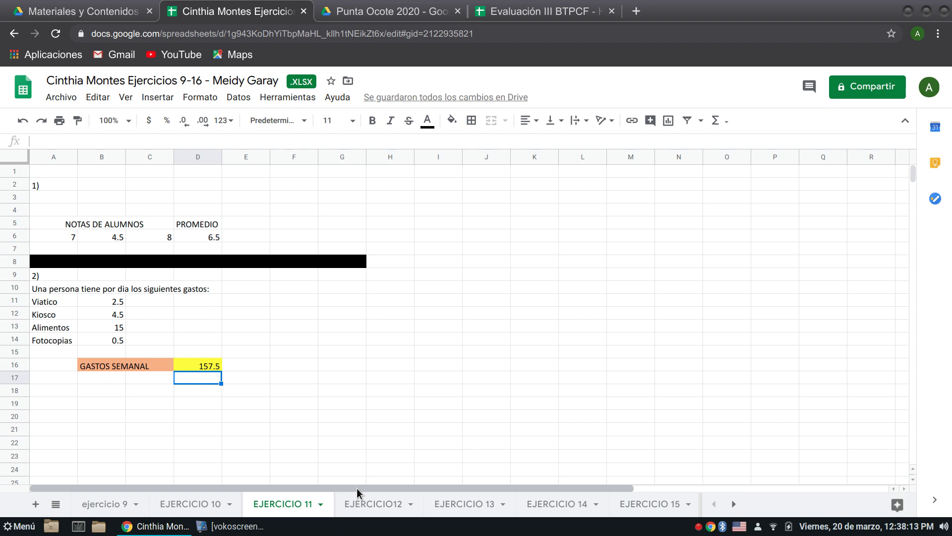
Open the EJERCICIO12 sheet, and look in the Excel manual for the section on relative and absolute references.
left_click(380, 510)
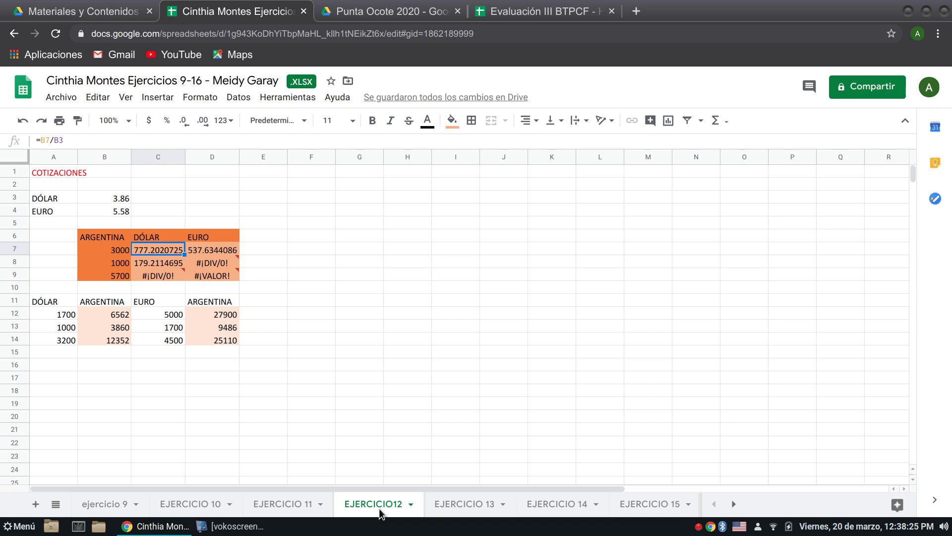
left_click(73, 11)
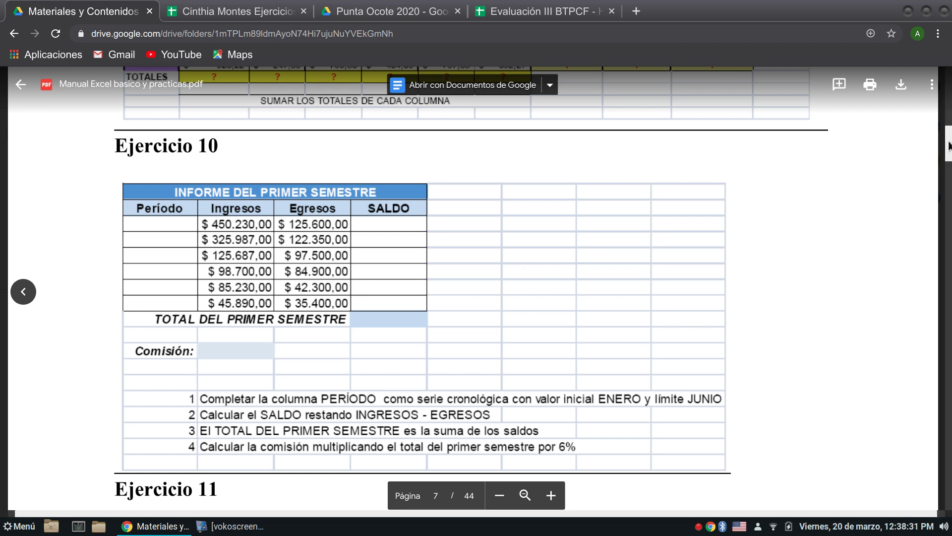
left_click_drag(949, 146, 948, 148)
scroll(694, 180, "up", 3)
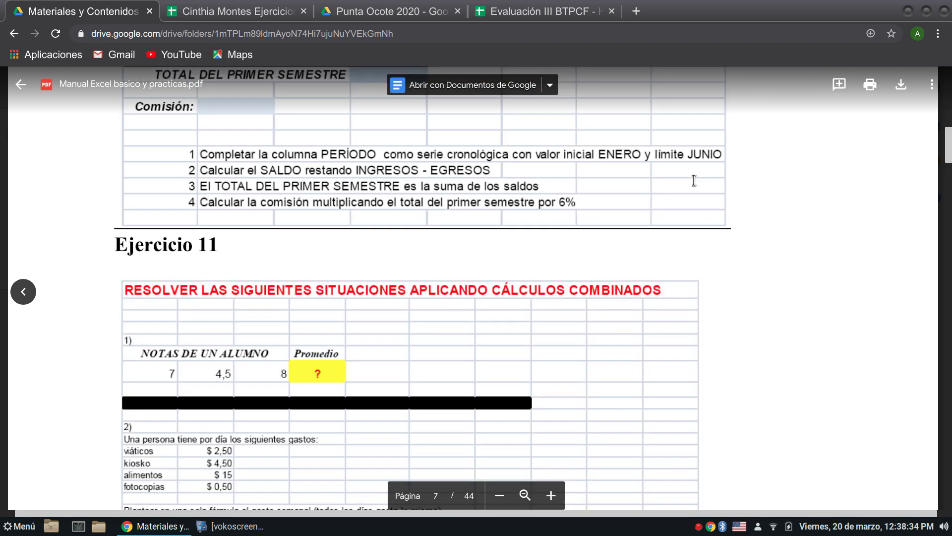
scroll(695, 180, "up", 12)
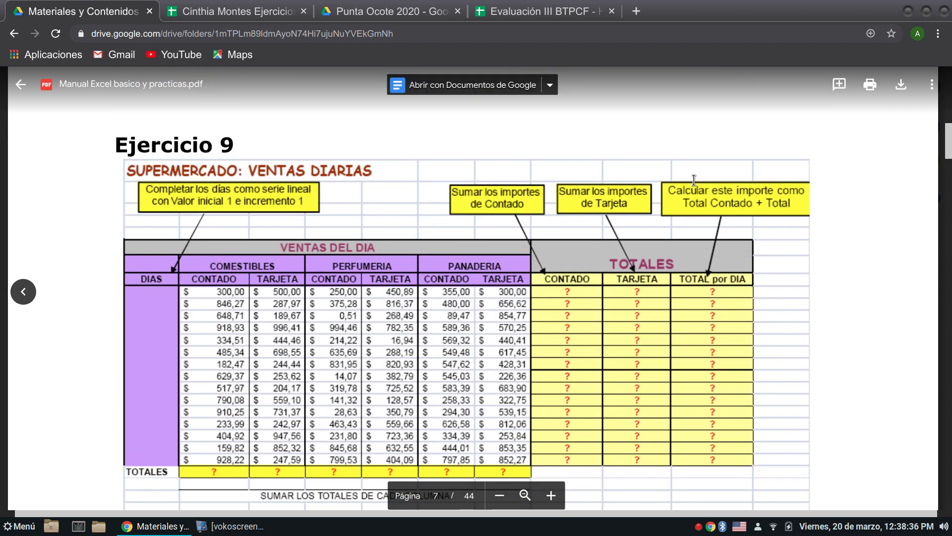
scroll(694, 180, "up", 10)
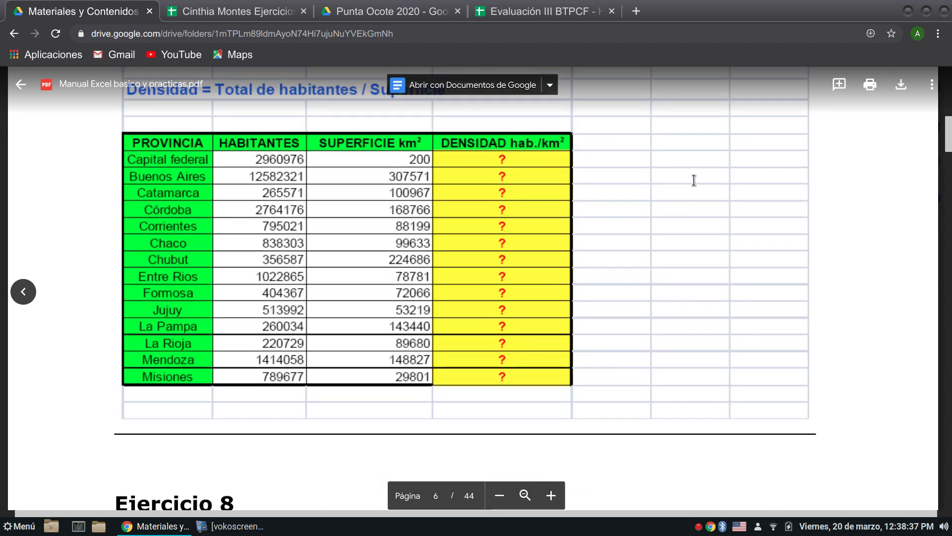
scroll(694, 180, "down", 9)
scroll(695, 180, "down", 20)
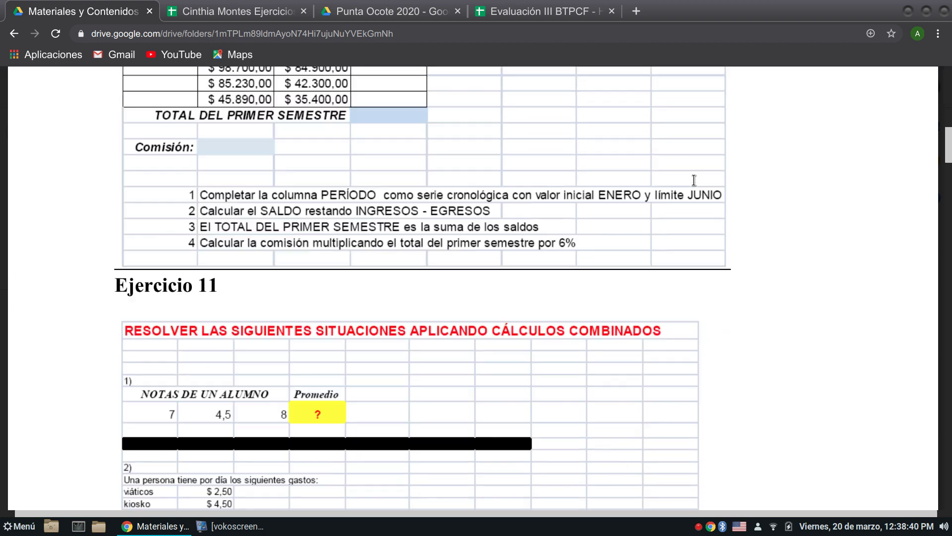
scroll(694, 181, "down", 10)
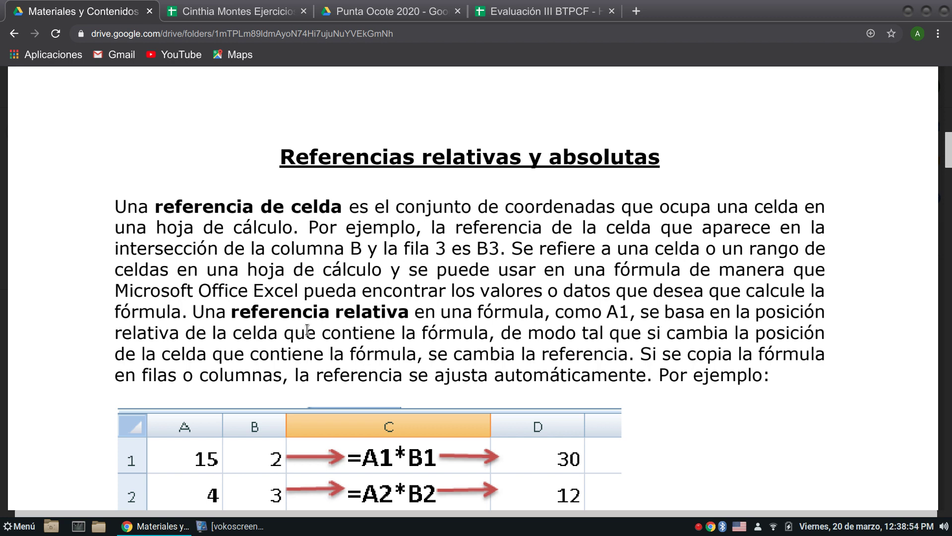
Read the manual's examples of relative and absolute references and its F4 note, continuing to Ejercicio 12.
scroll(307, 329, "down", 5)
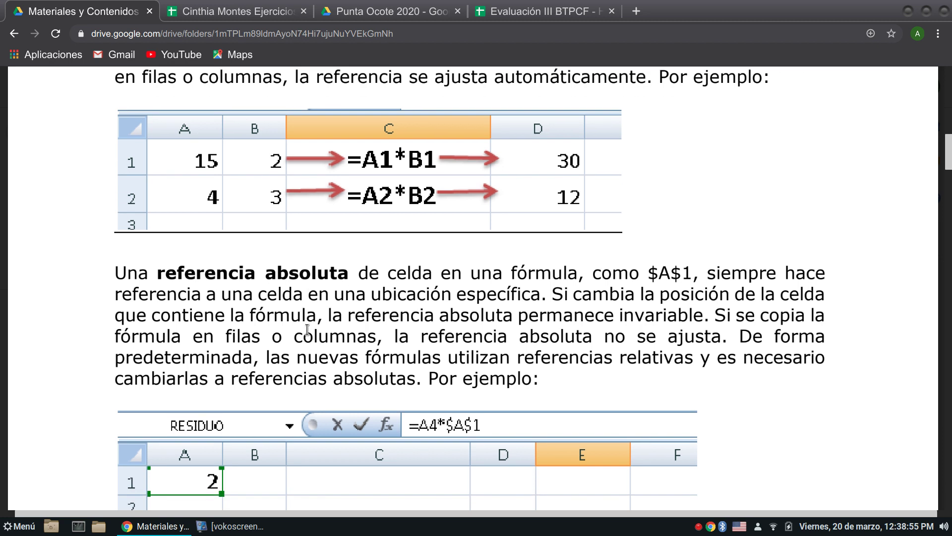
scroll(307, 330, "down", 6)
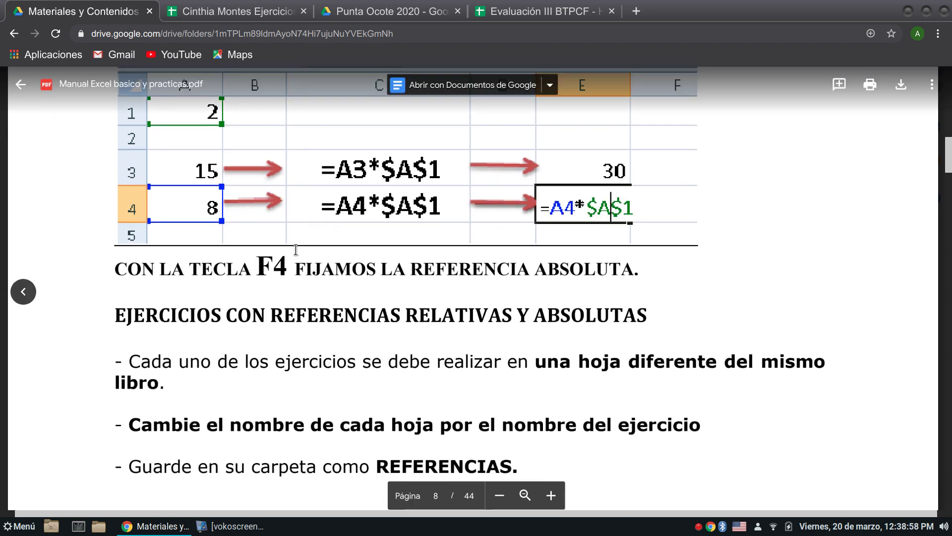
double_click(274, 267)
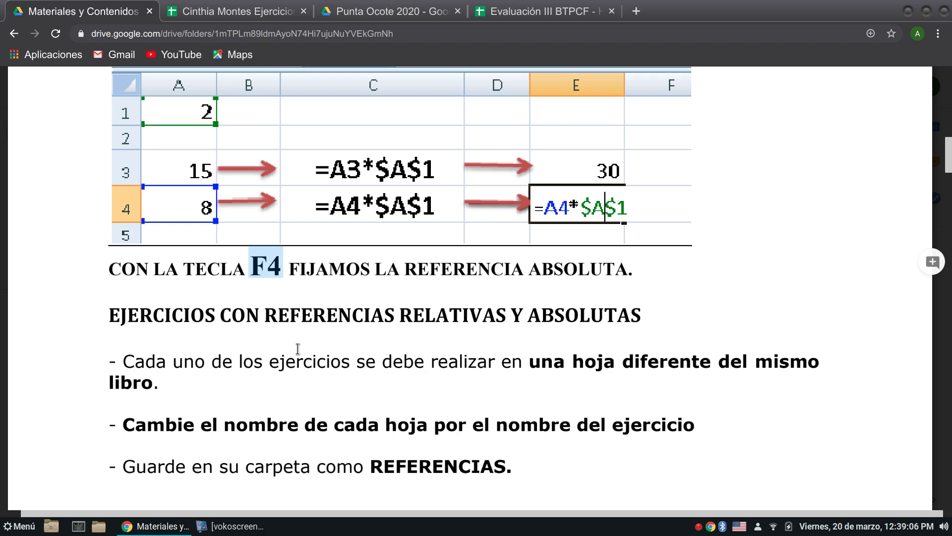
scroll(298, 348, "down", 4)
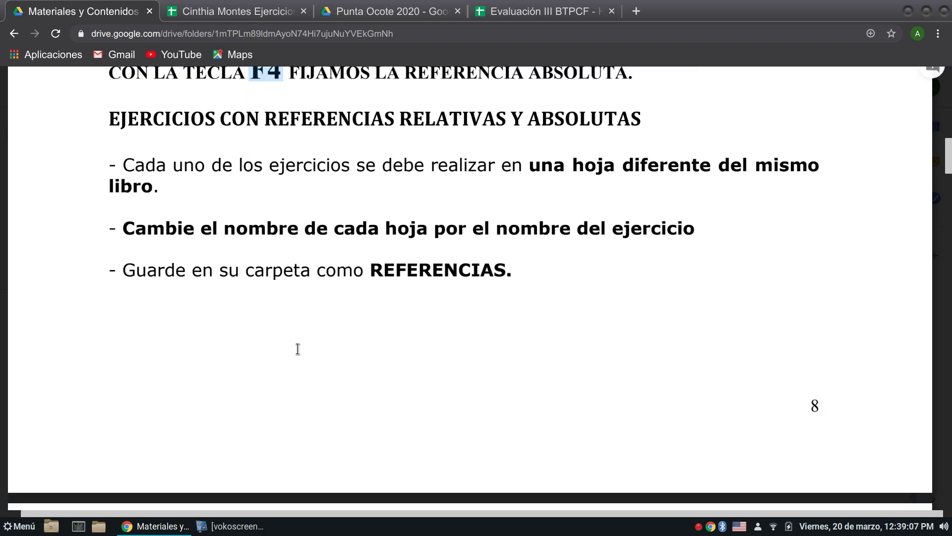
scroll(298, 349, "down", 8)
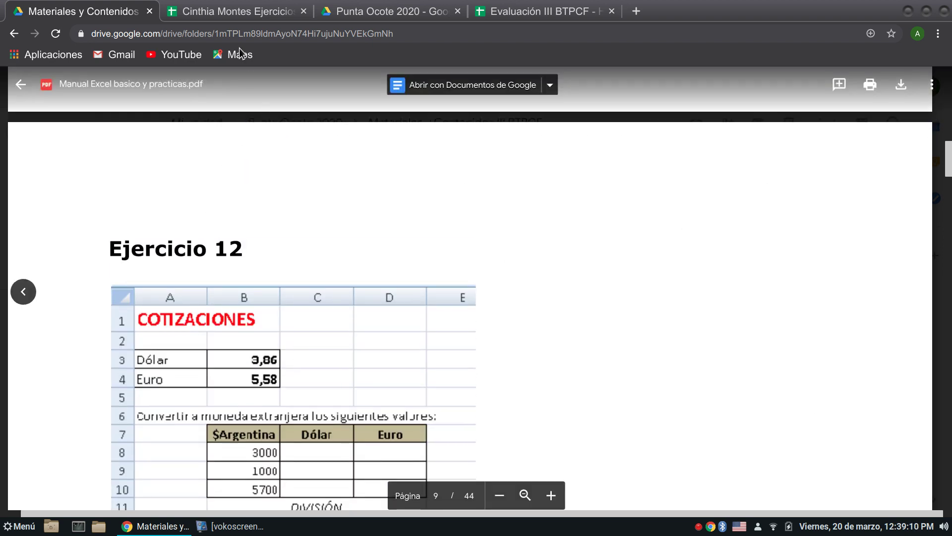
Return to the EJERCICIO12 sheet and examine the DÓLAR conversion formulas in C7 and C8.
left_click(224, 12)
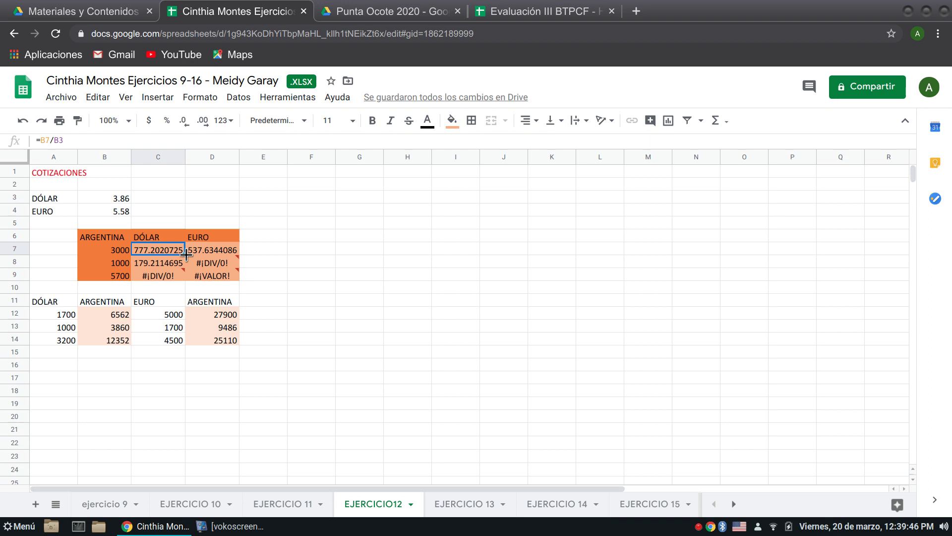
mouse_move(180, 280)
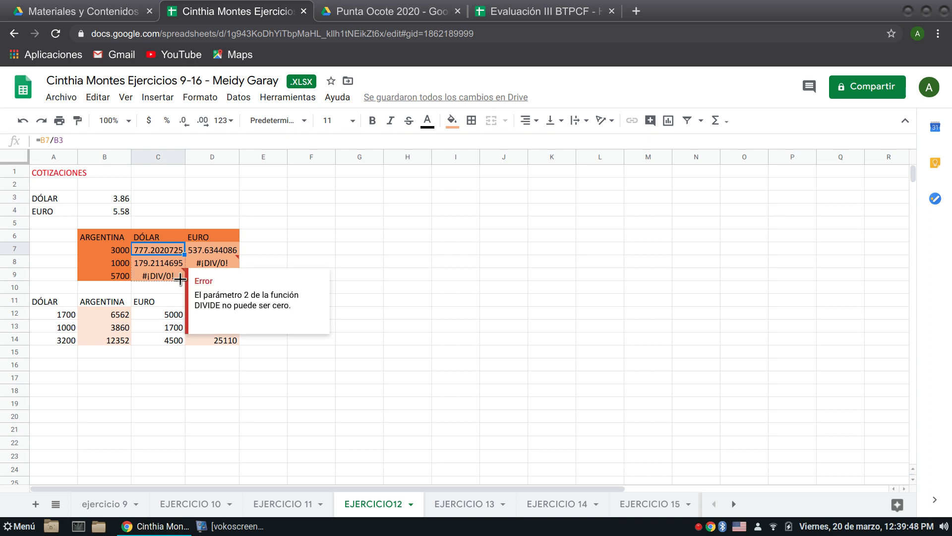
left_click_drag(180, 279, 148, 277)
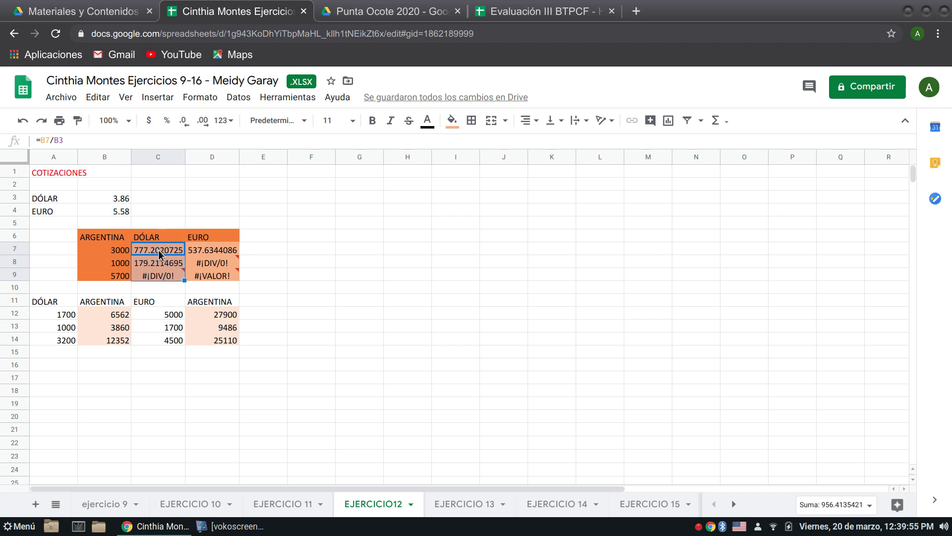
double_click(159, 255)
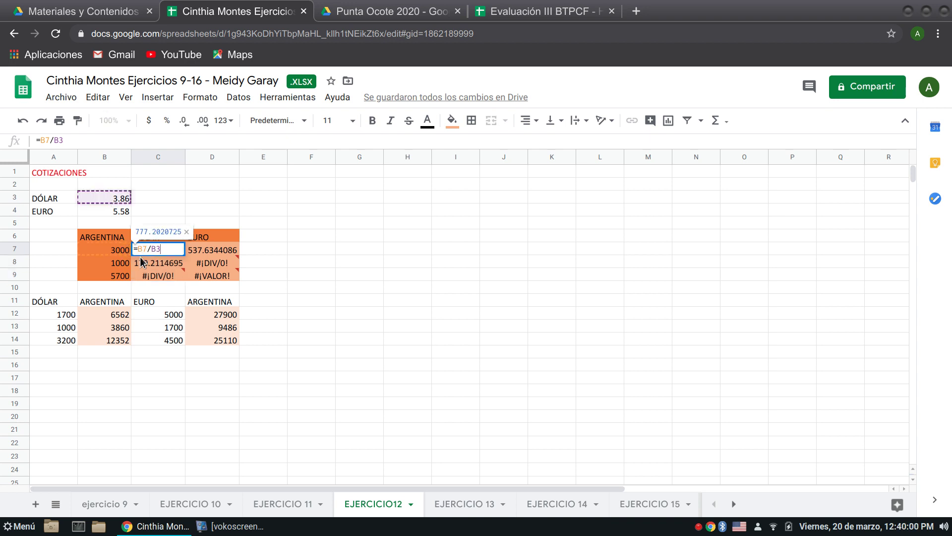
left_click(170, 262)
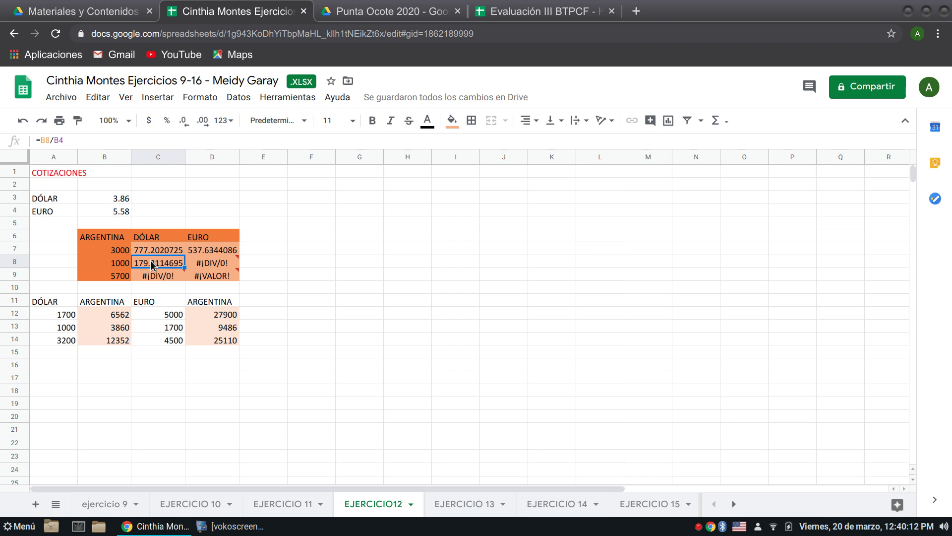
double_click(151, 265)
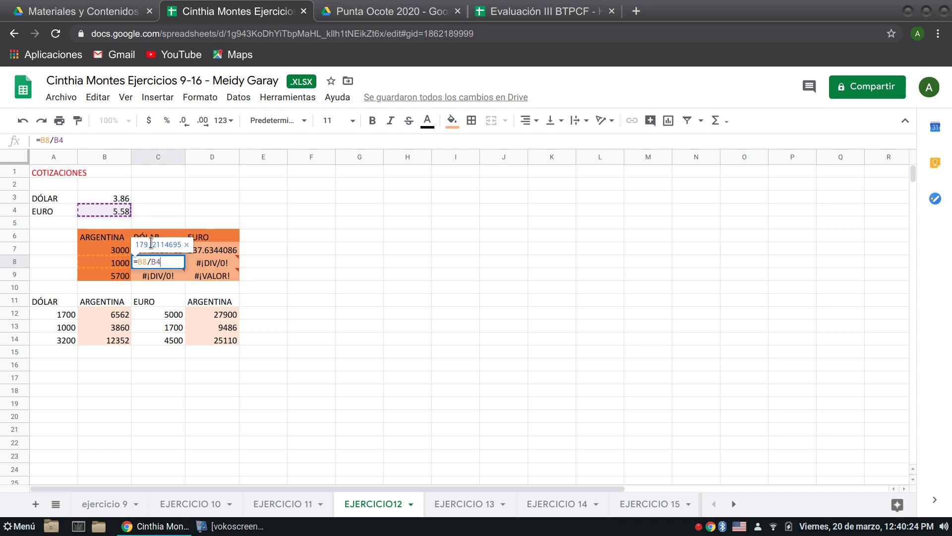
key("Return")
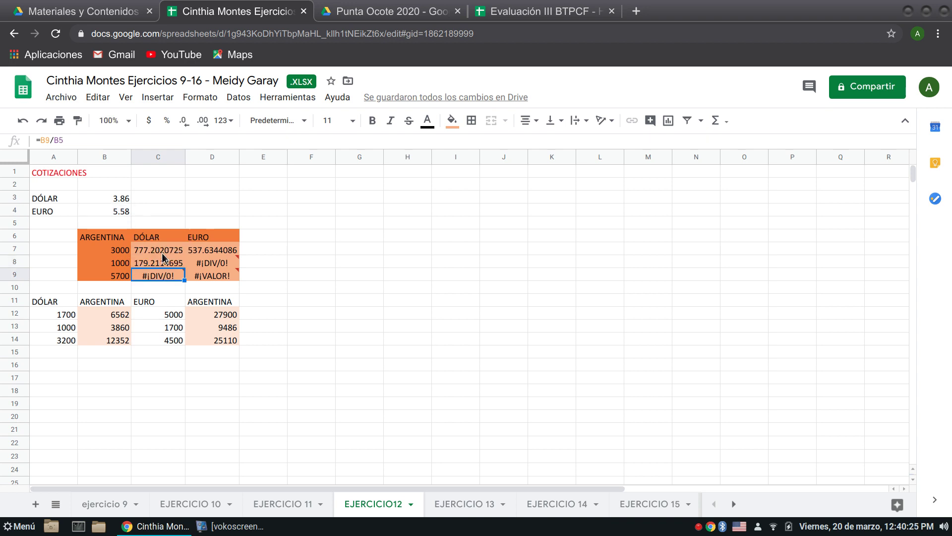
Examine the DÓLAR formula in C9 and the cell B5 that it divides by.
double_click(155, 275)
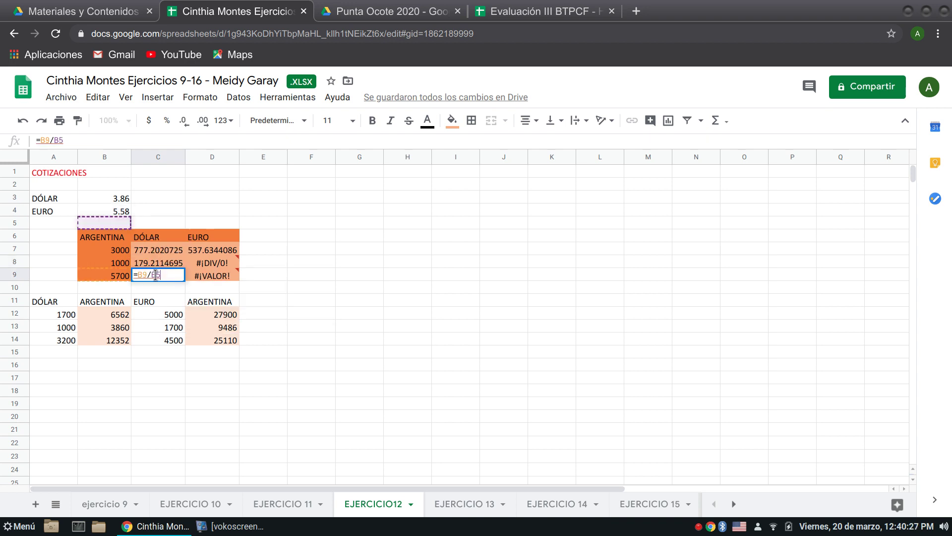
key("Return")
left_click(108, 224)
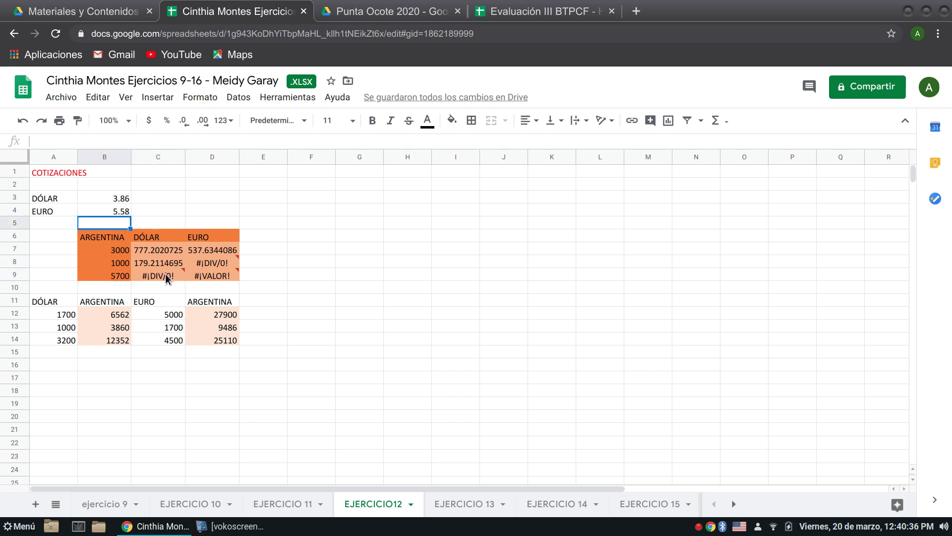
left_click(166, 275)
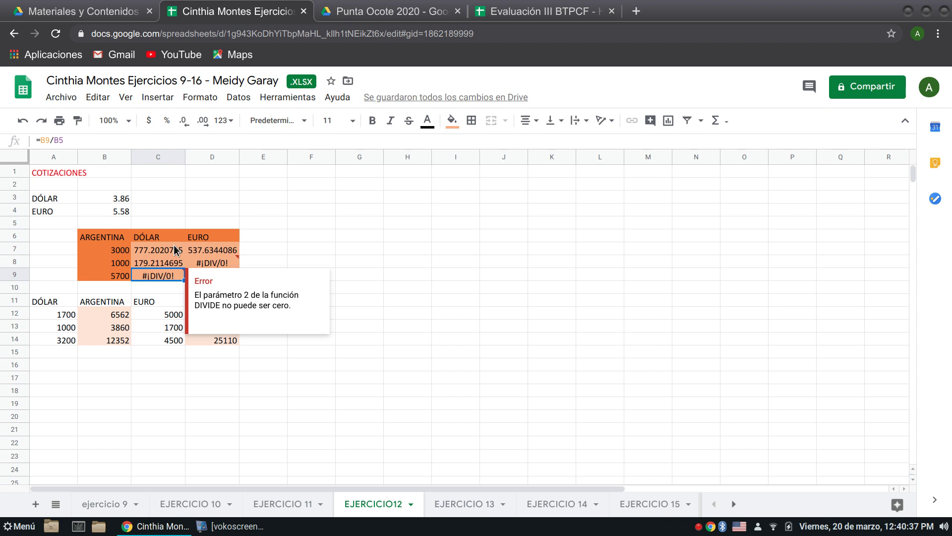
Make the DÓLAR rate reference in C7 absolute, so the formula reads =B7/$B$3.
left_click(169, 248)
double_click(169, 248)
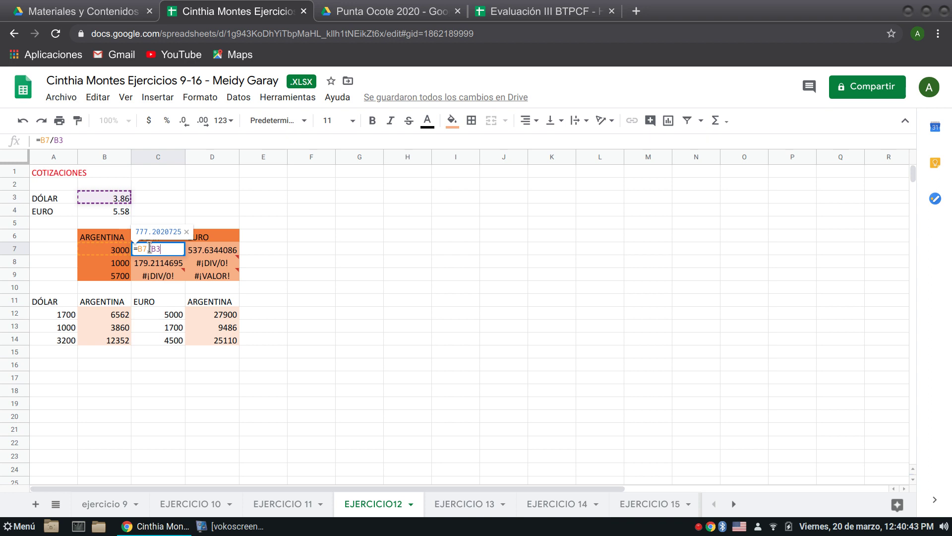
left_click_drag(151, 249, 159, 248)
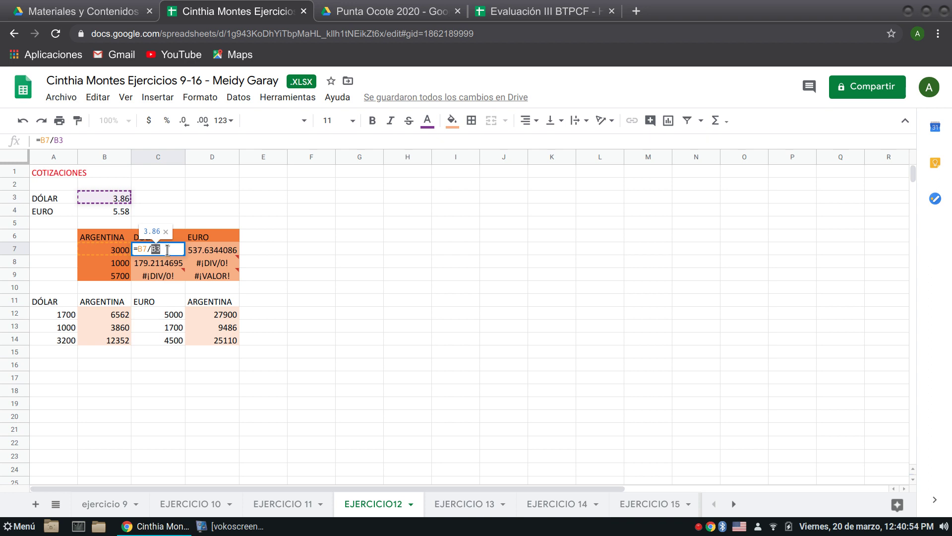
left_click(152, 249)
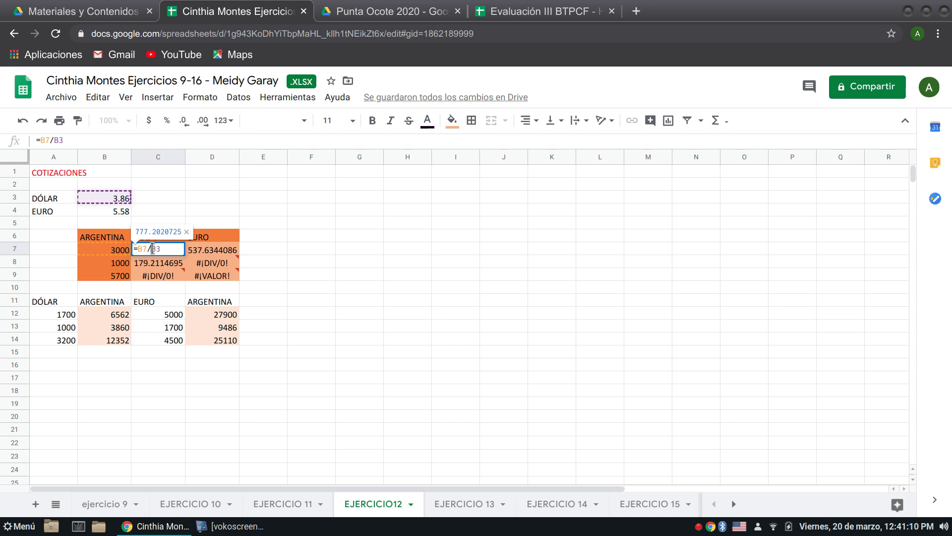
type("$")
left_click(161, 248)
type("$")
key("Return")
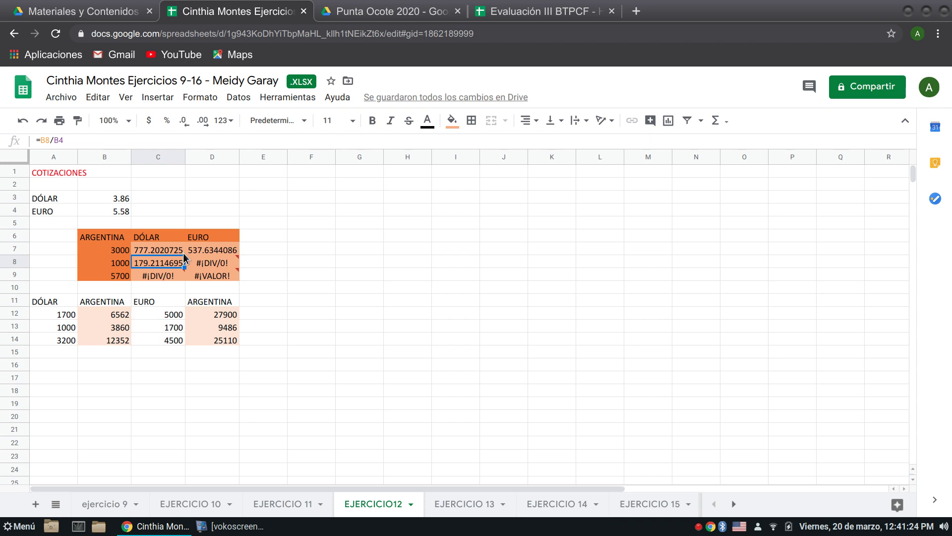
Fill the C7 formula down through C9 and check the copied formulas in C8 and C9.
left_click(184, 253)
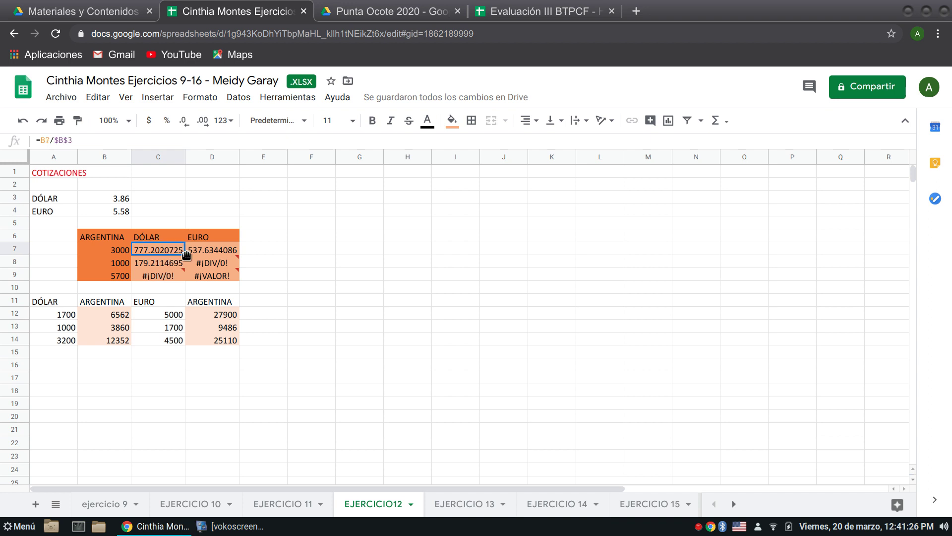
left_click_drag(184, 255, 184, 278)
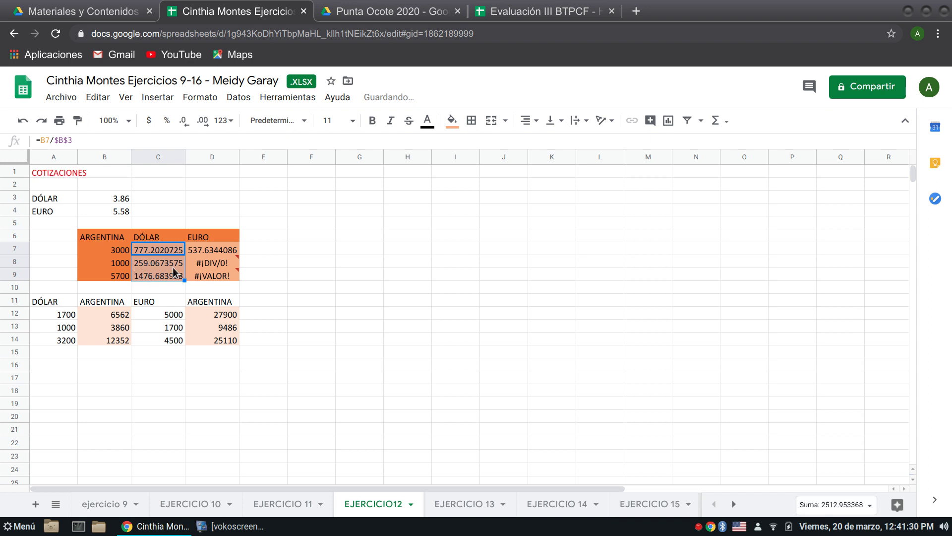
double_click(159, 264)
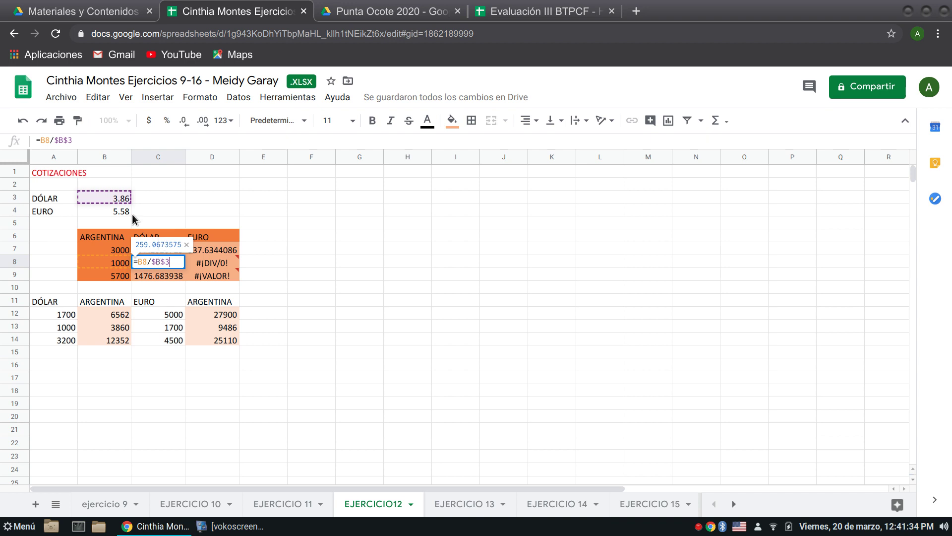
left_click(172, 267)
key("Return")
double_click(168, 275)
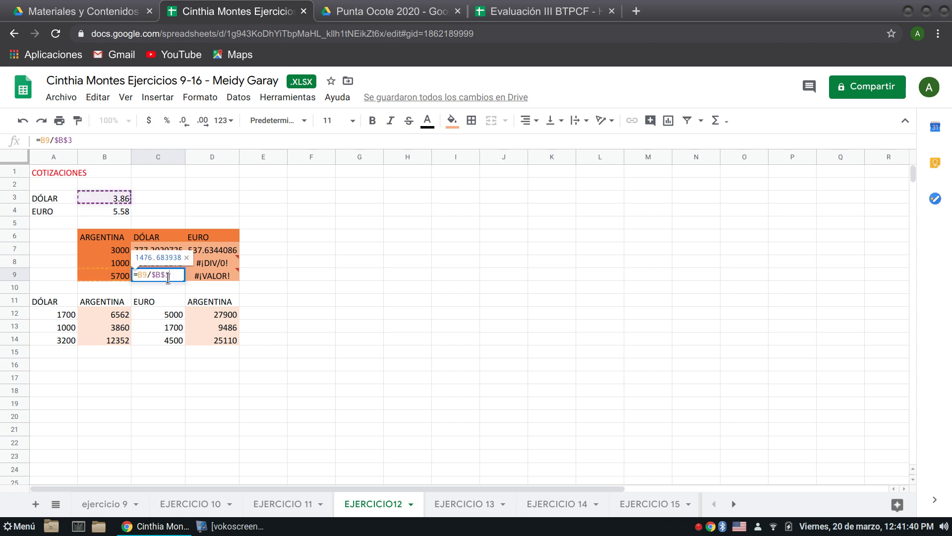
key("Return")
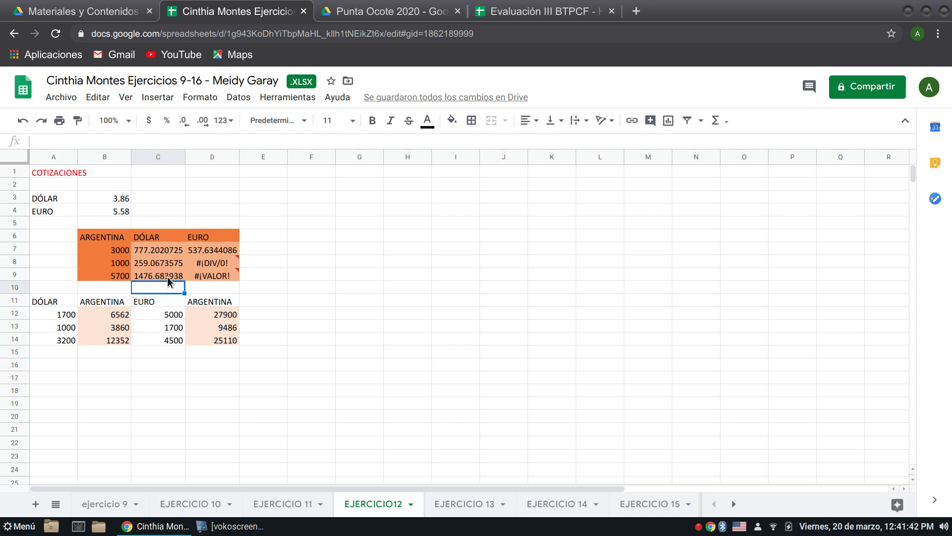
Change the EURO formula in D7 to =B7/$B$4 and fill it down through D9.
double_click(227, 251)
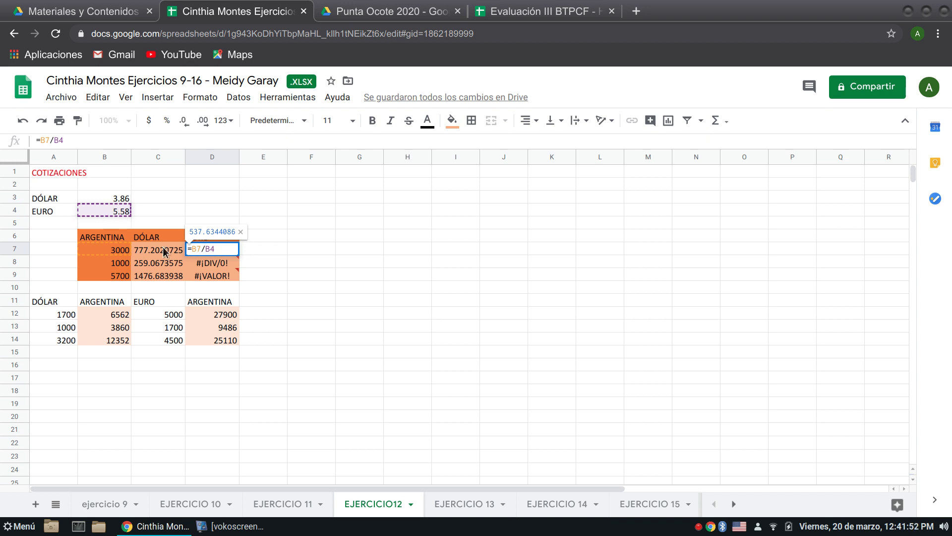
left_click(204, 250)
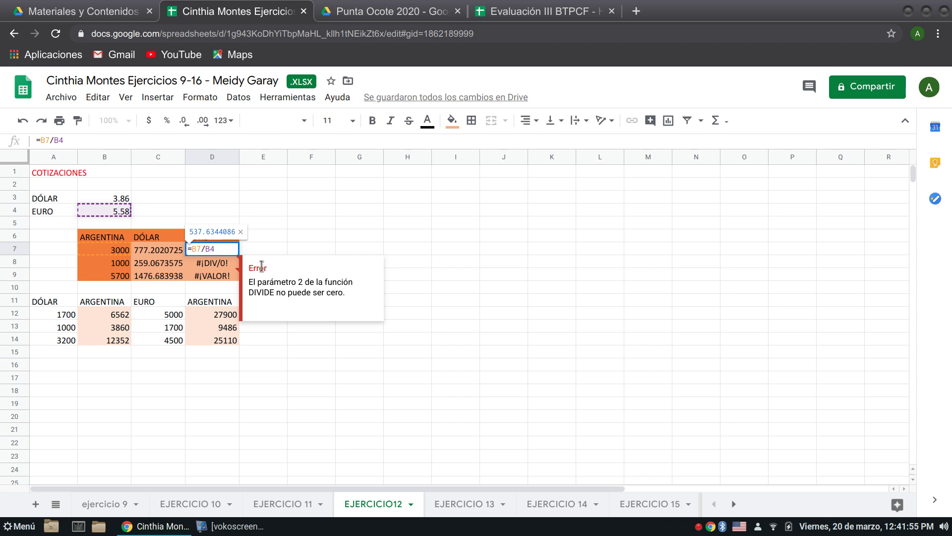
type("$")
left_click(215, 248)
type("$")
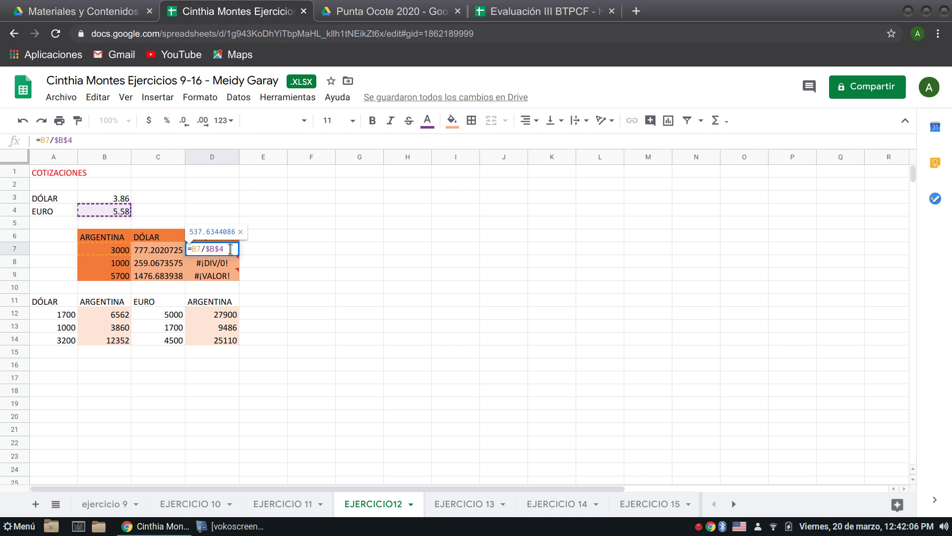
key("Return")
left_click(231, 253)
mouse_move(236, 275)
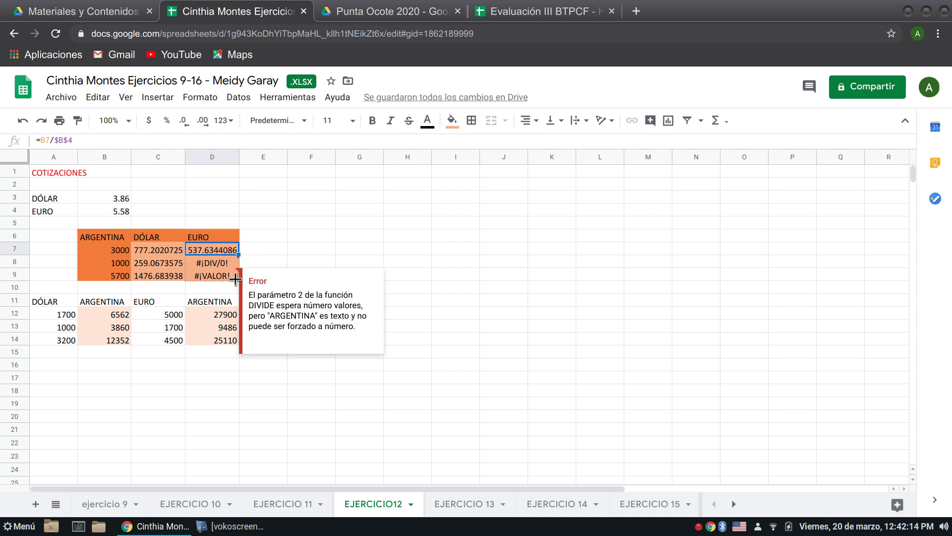
left_click_drag(236, 280, 237, 278)
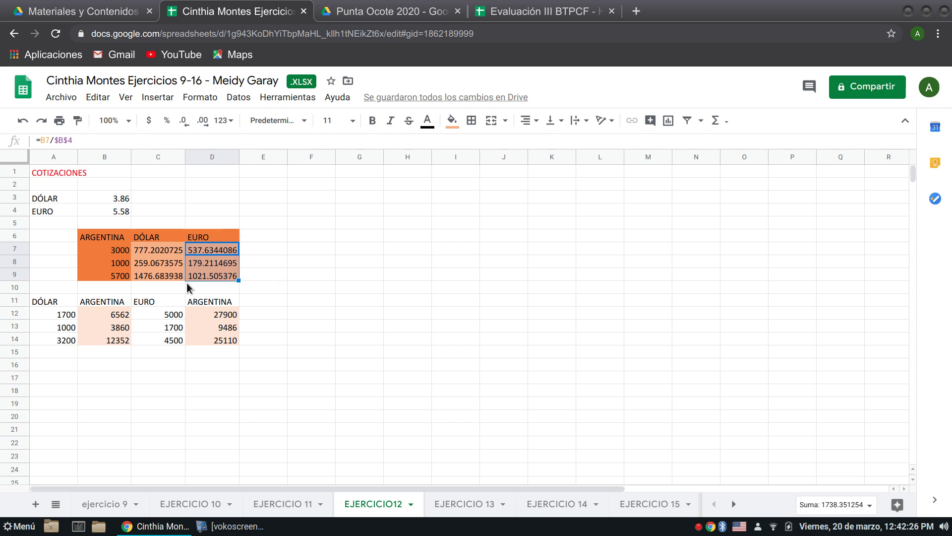
Change the ARGENTINA formula in B12 to =A12*$B$3 and fill it down through B14.
left_click(102, 312)
double_click(102, 312)
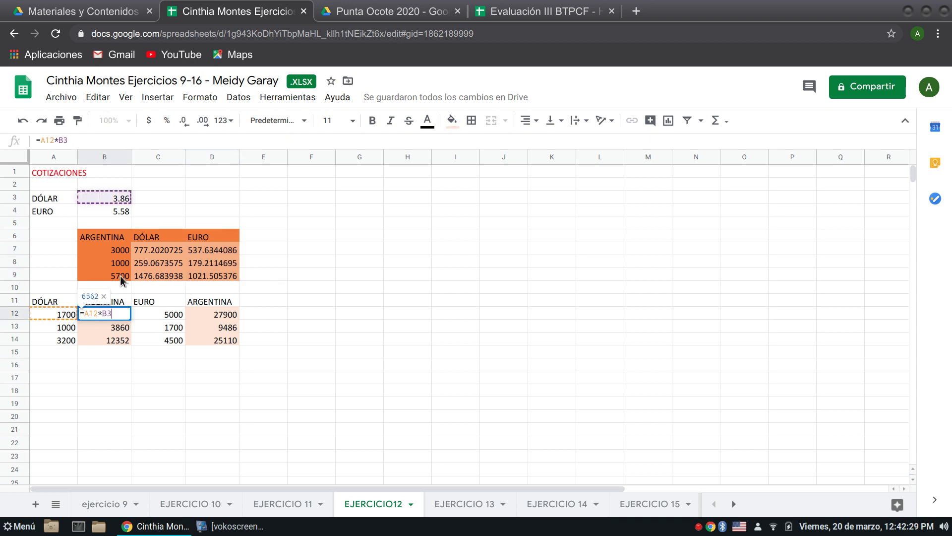
left_click(100, 313)
type("$B")
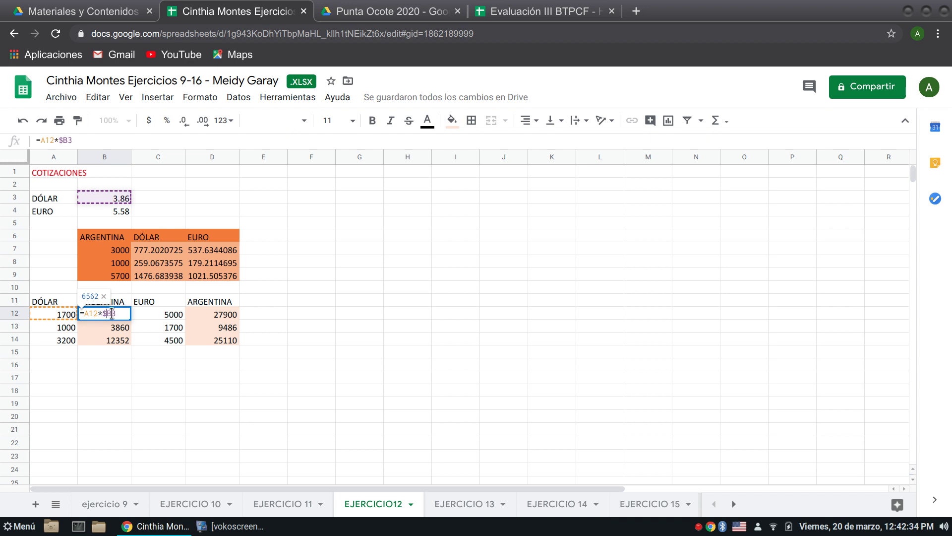
type("$")
key("Return")
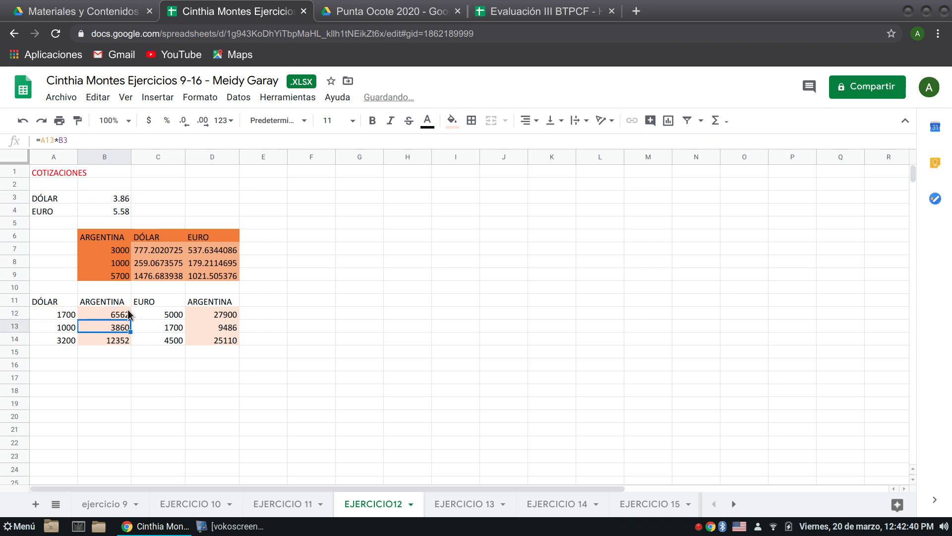
left_click(125, 313)
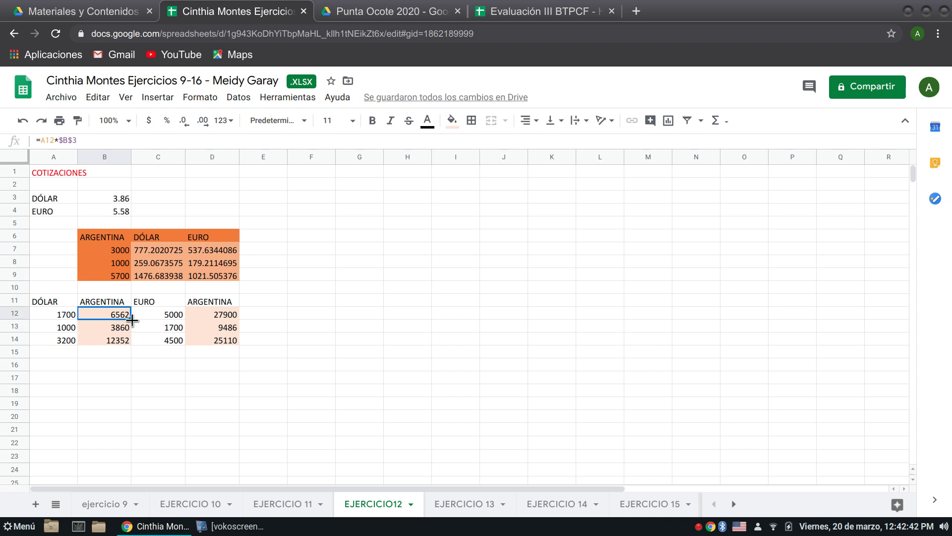
left_click_drag(132, 320, 132, 340)
Change the ARGENTINA formula in D12 to =C12*$B$4 and fill it down through D14.
left_click(220, 315)
double_click(221, 315)
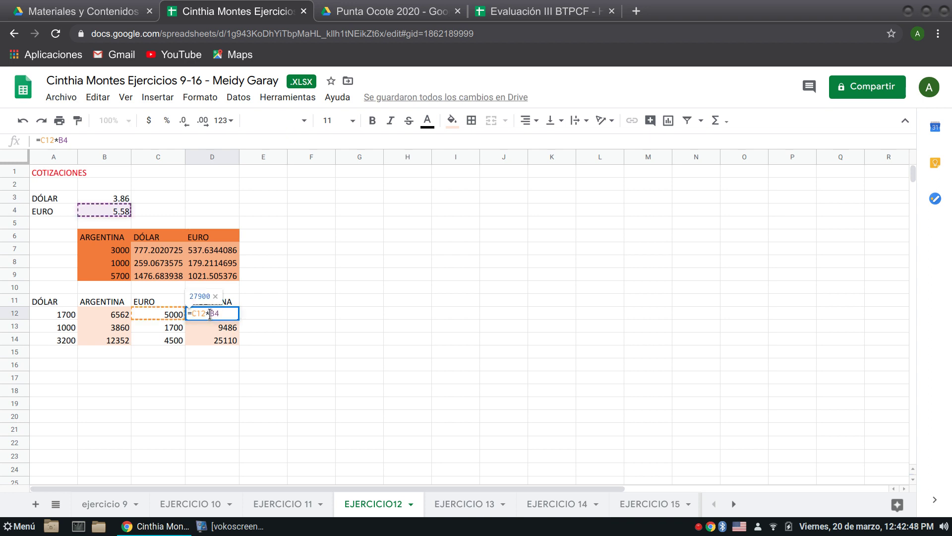
left_click(209, 314)
type("$")
left_click(219, 313)
type("$")
key("Return")
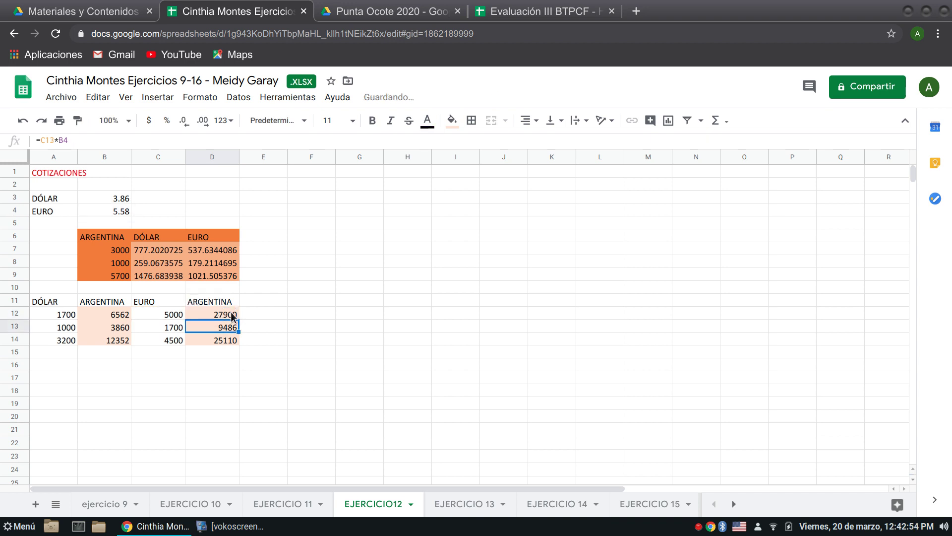
left_click(231, 314)
left_click_drag(239, 319, 236, 342)
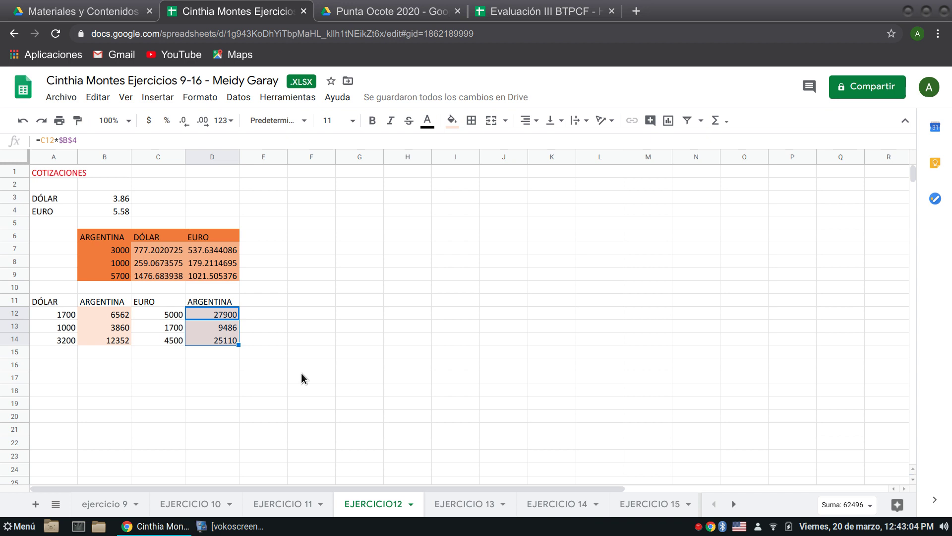
Open the EJERCICIO 13 sheet and examine TAVOTOUR's weekly total cost formula in F4.
left_click(451, 503)
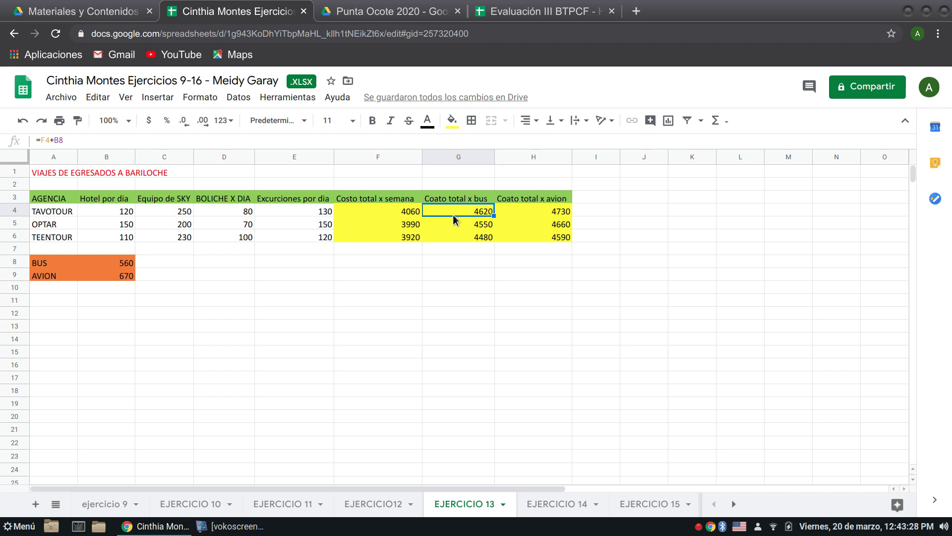
left_click(391, 209)
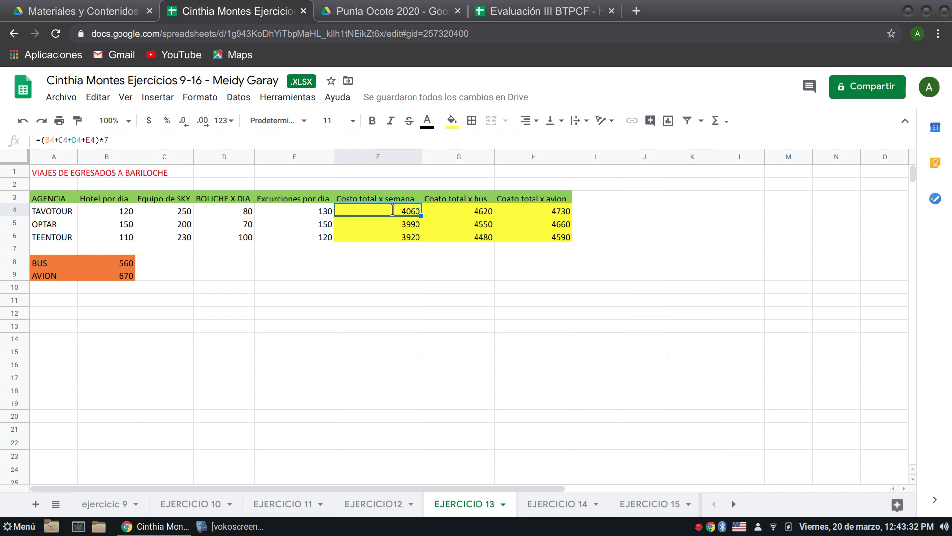
double_click(393, 210)
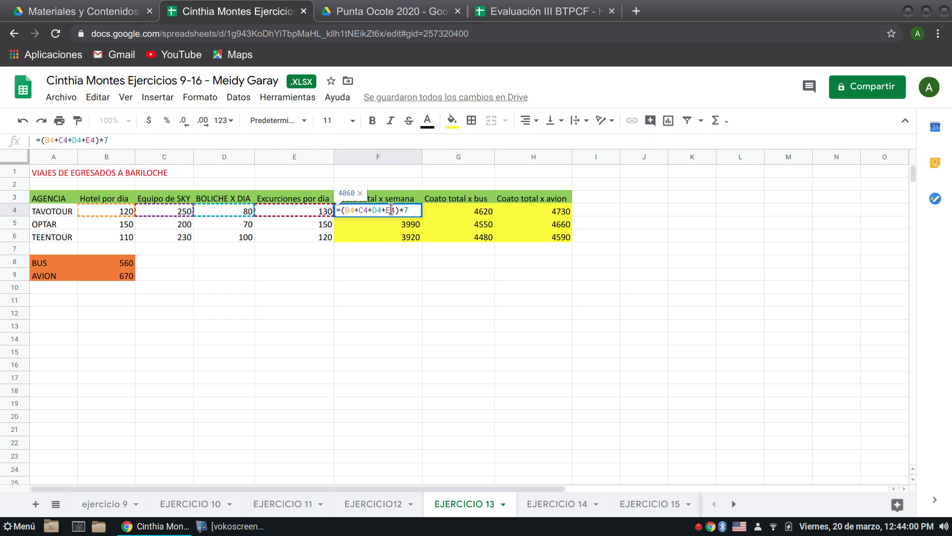
key("Return")
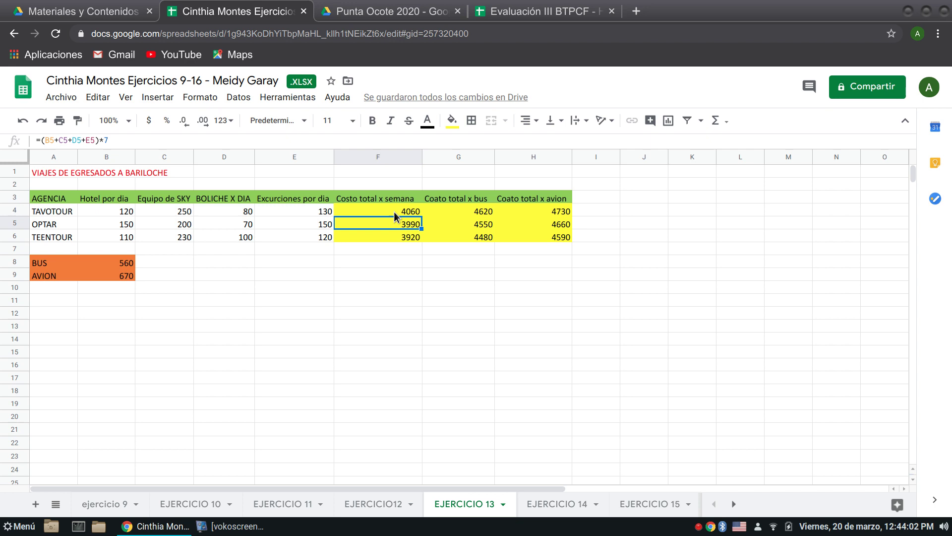
Fill the weekly total formula from F4 down through F6 and check the copies in F5 and F6.
left_click(397, 213)
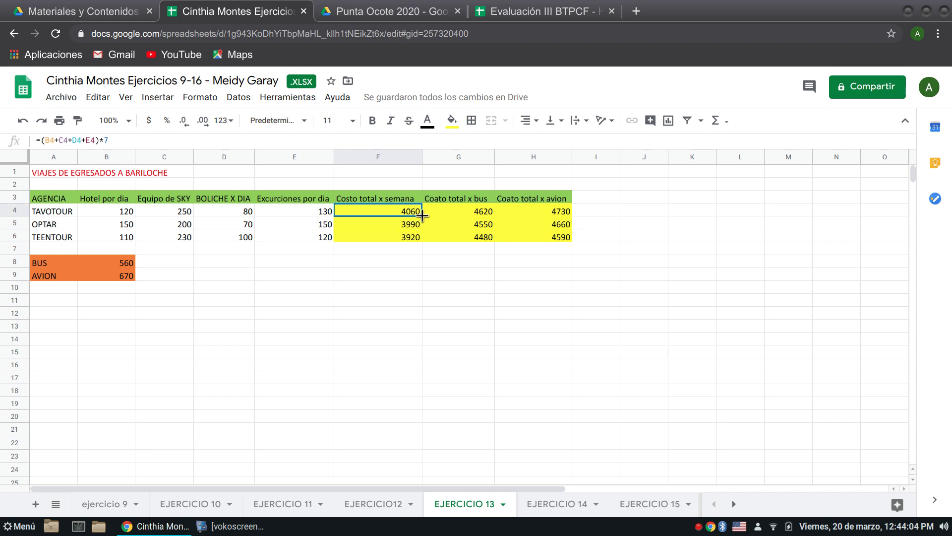
left_click_drag(422, 215, 417, 240)
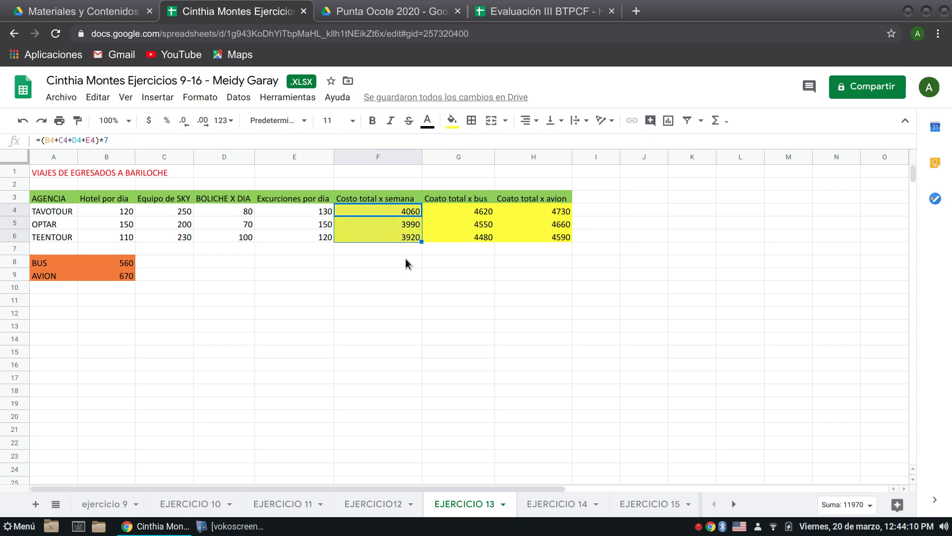
left_click(409, 229)
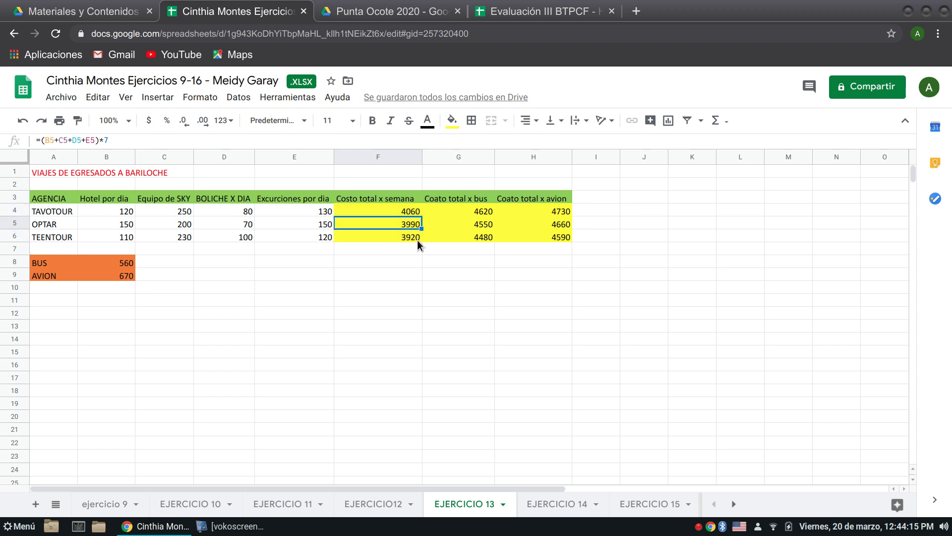
double_click(410, 228)
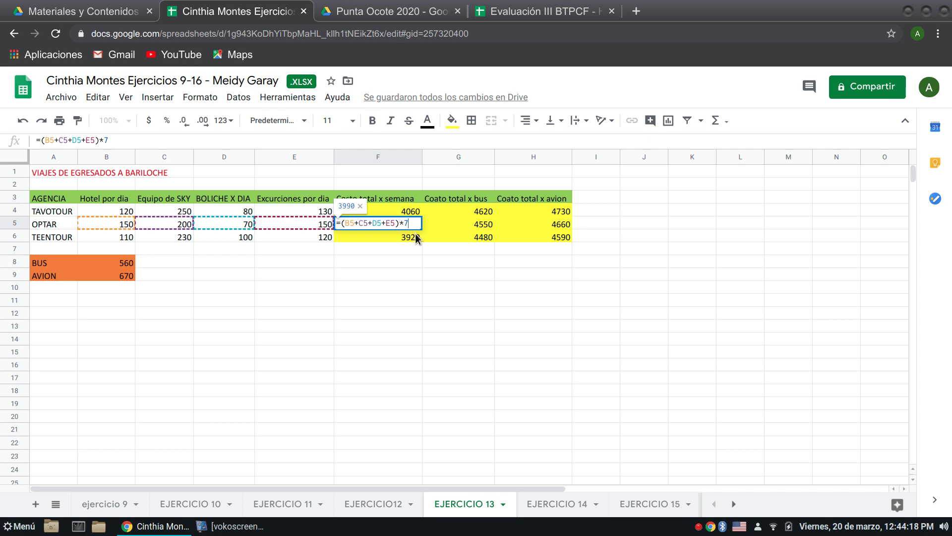
left_click(415, 233)
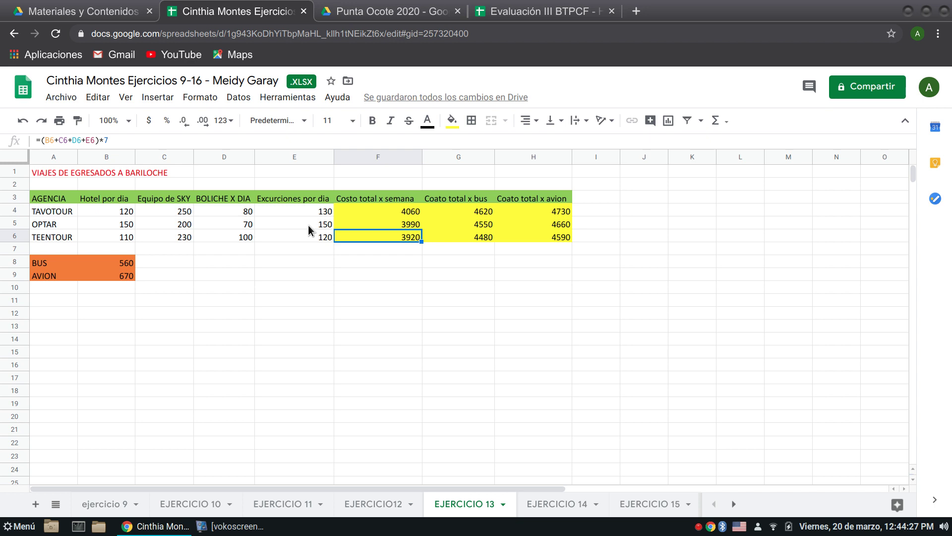
Review the bus total formula in G4, fill it down through G6, and inspect the copied formula in G5.
left_click(465, 210)
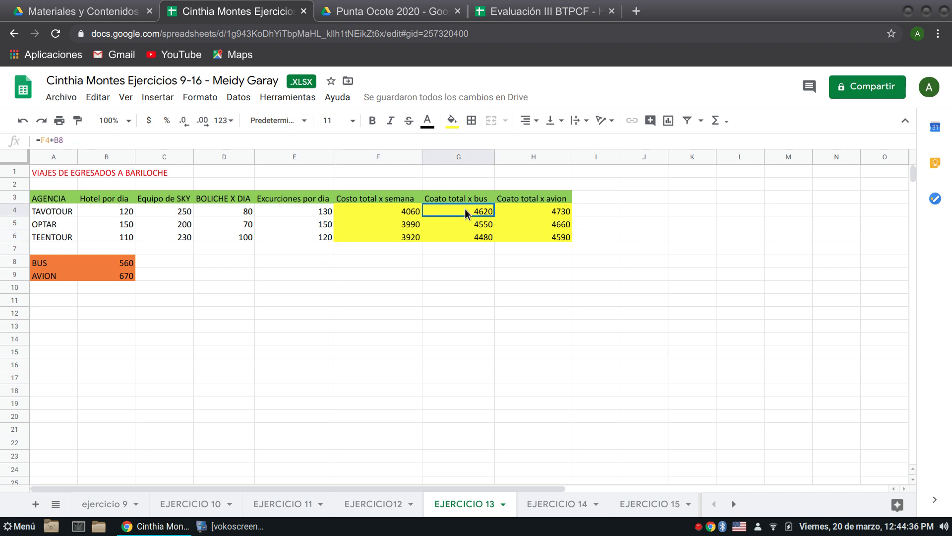
double_click(466, 211)
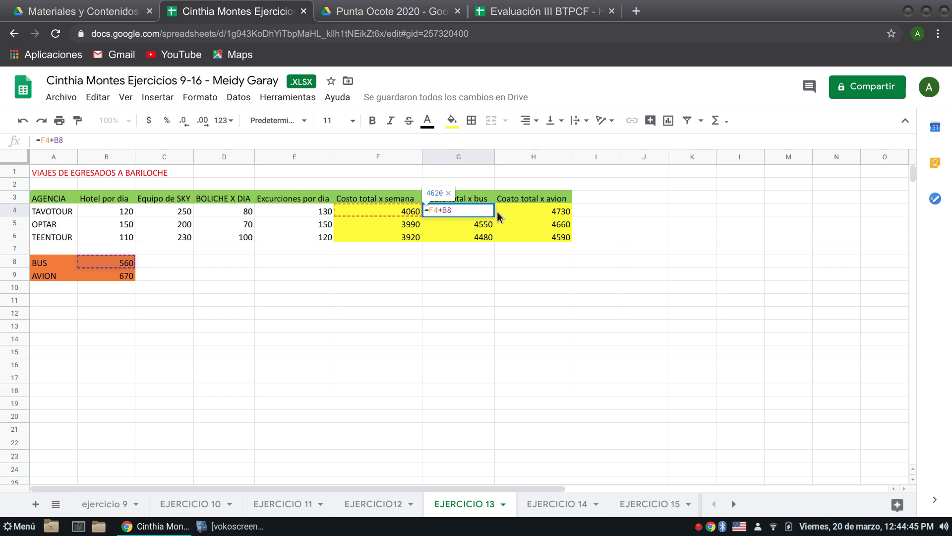
key("Return")
left_click(484, 210)
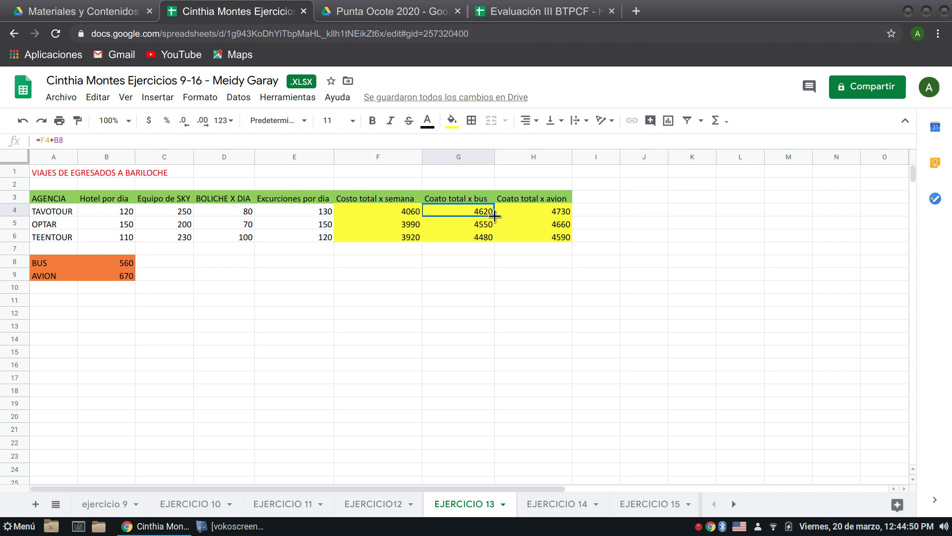
left_click_drag(494, 215, 493, 237)
left_click(474, 248)
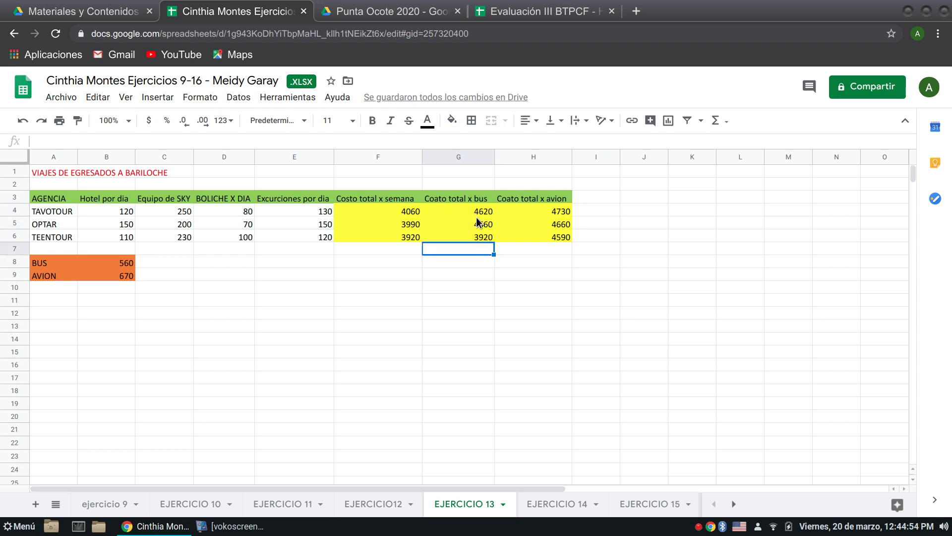
double_click(476, 218)
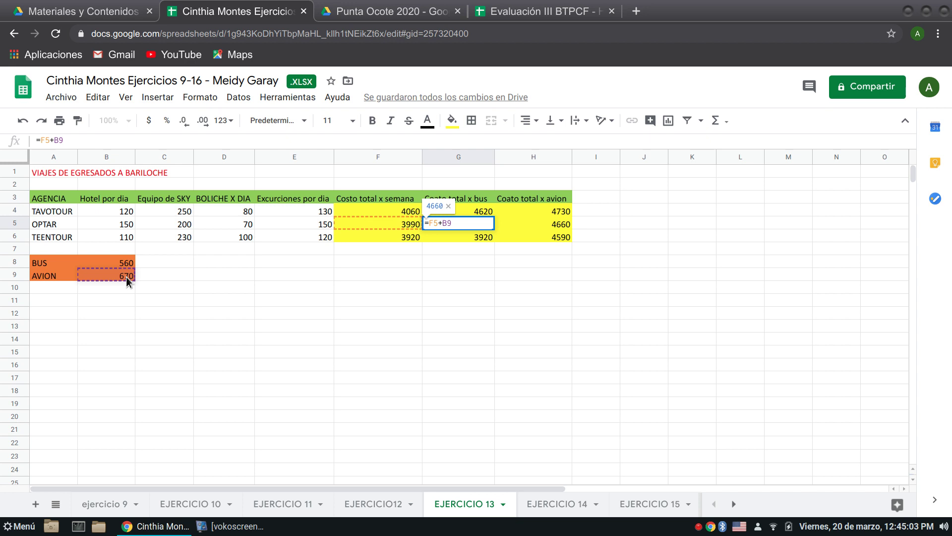
Inspect the copied bus total formula in G6 and the cell B10 it references.
key("Return")
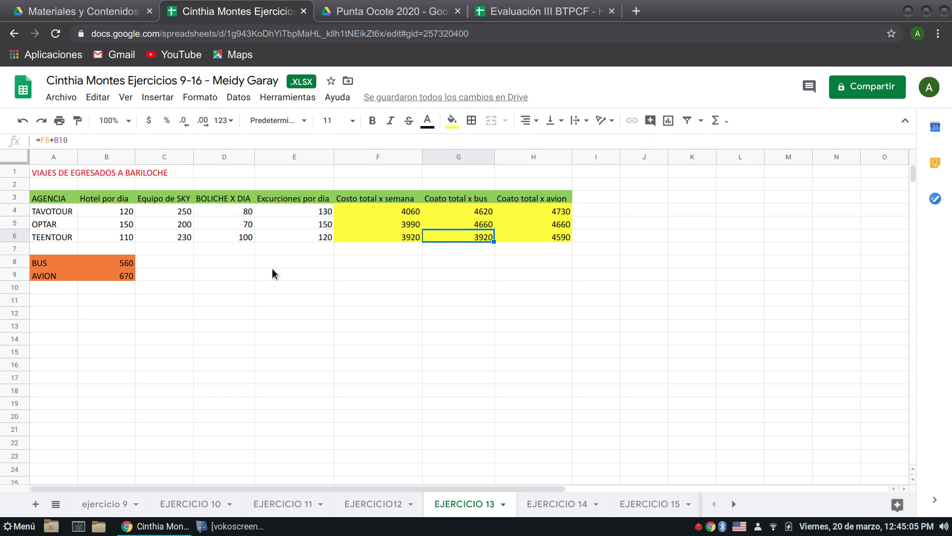
double_click(454, 235)
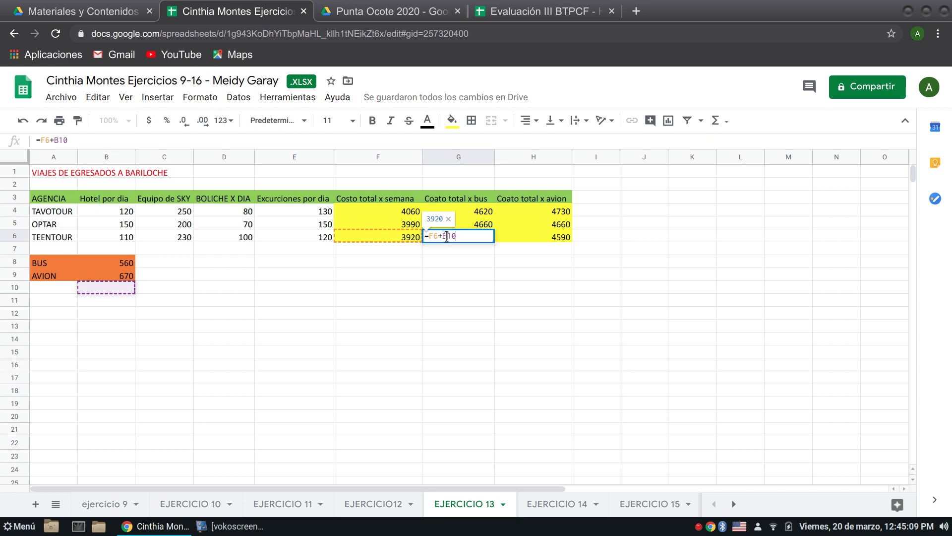
left_click(92, 285)
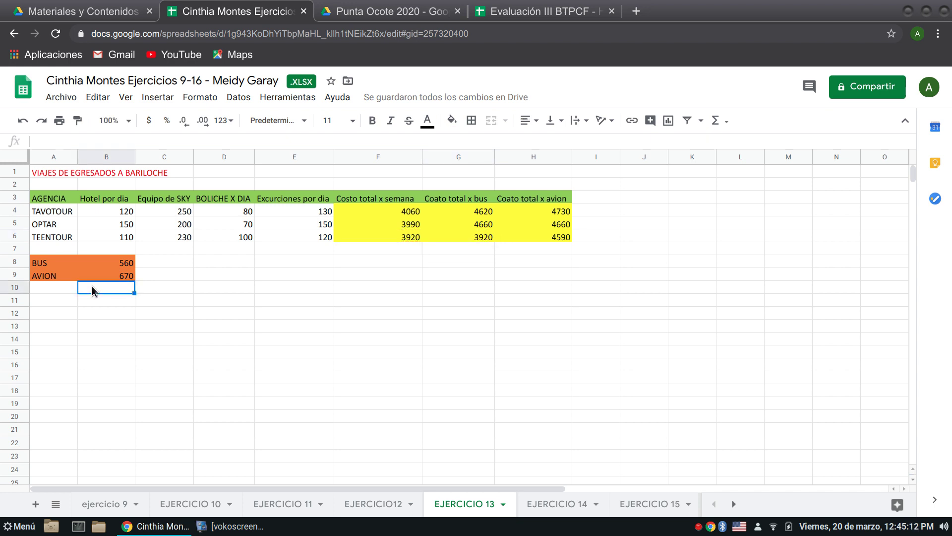
double_click(92, 285)
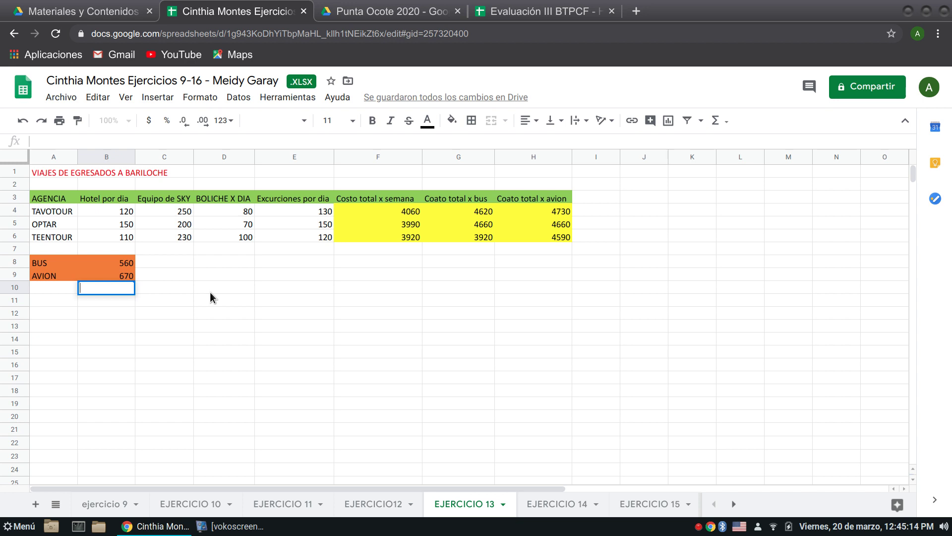
left_click(210, 291)
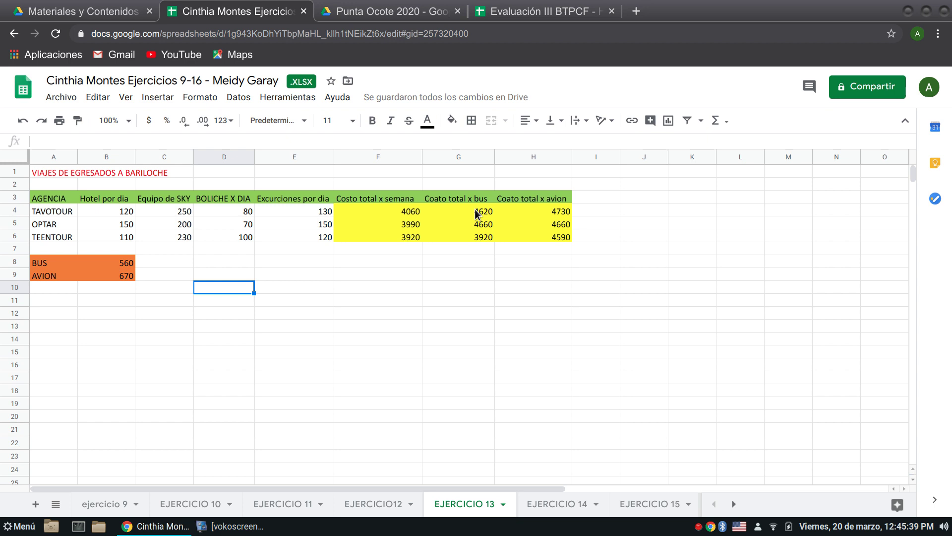
Change TAVOTOUR's bus total formula in G4 to =F4+$B$8 and fill it down through G6.
double_click(477, 213)
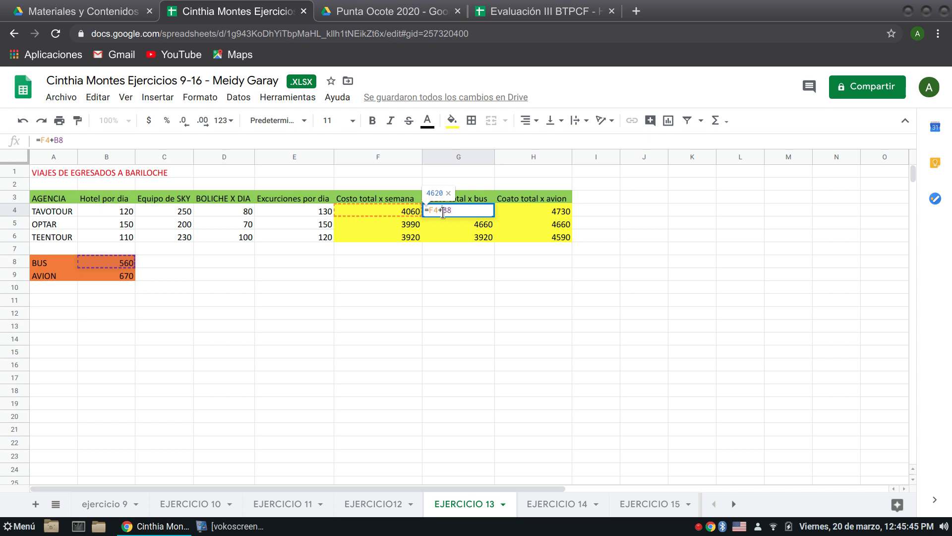
type("$")
left_click(452, 212)
type("$")
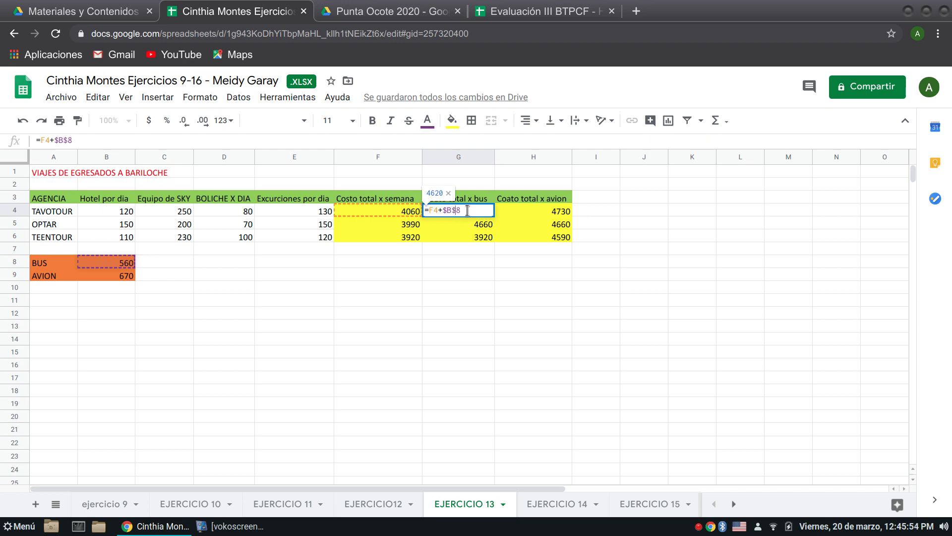
key("Return")
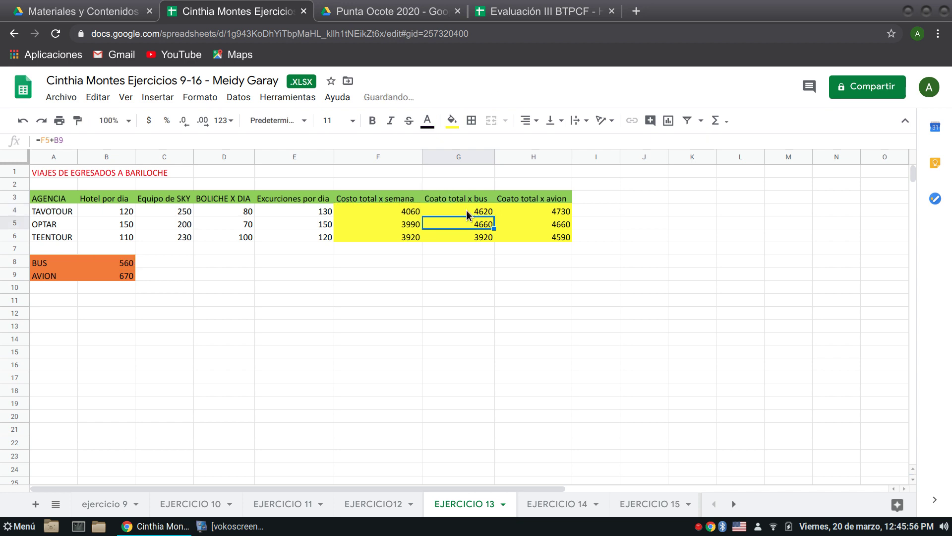
left_click(473, 212)
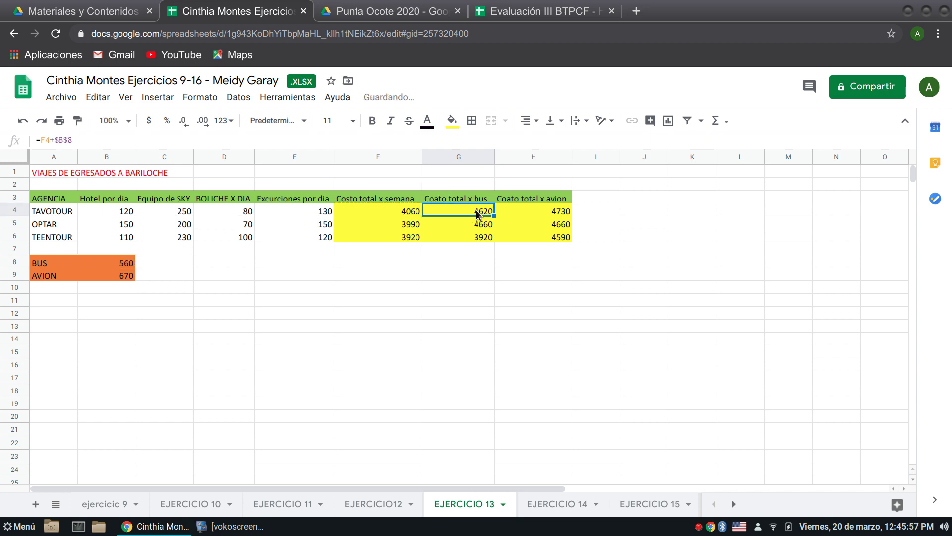
left_click_drag(495, 216, 491, 237)
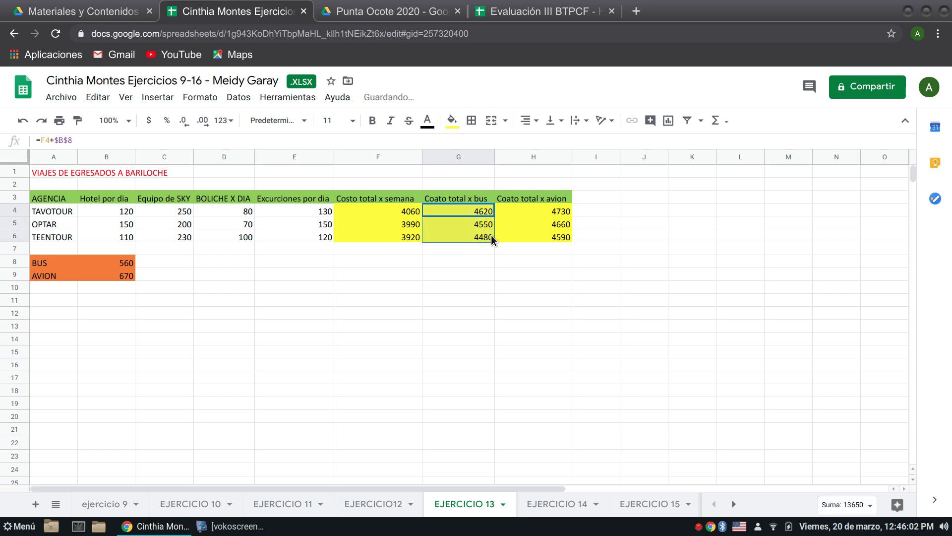
left_click(459, 259)
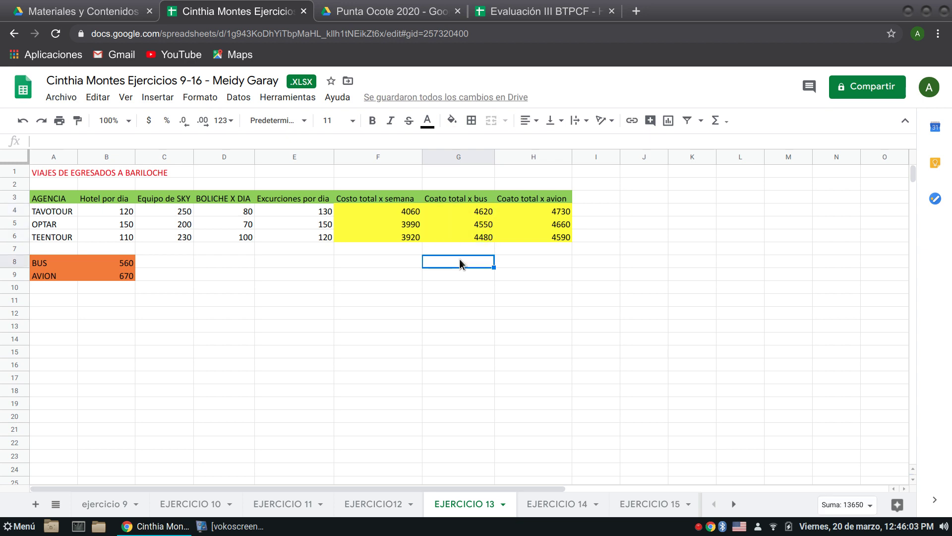
Check that the copied bus total formulas in G5 and G6 keep the absolute reference to the bus fare.
left_click(478, 227)
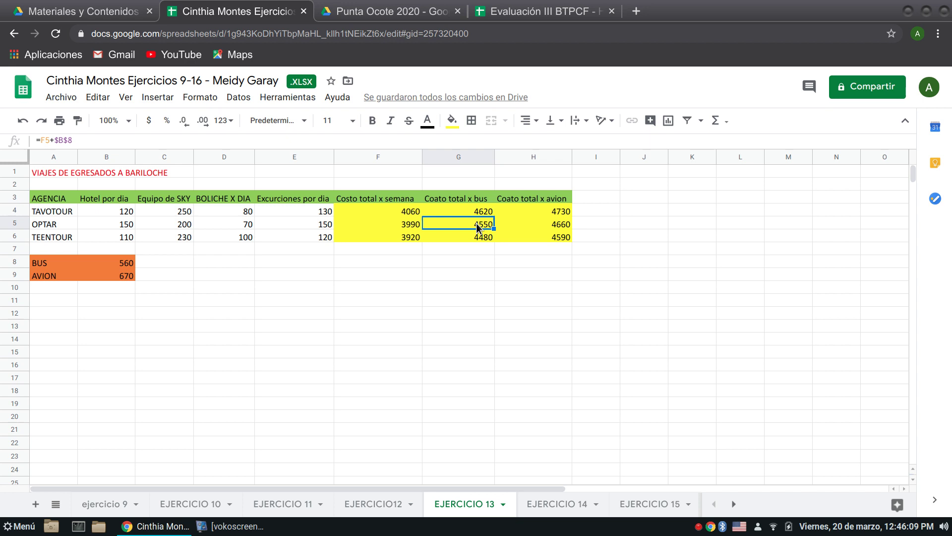
double_click(477, 228)
key("Return")
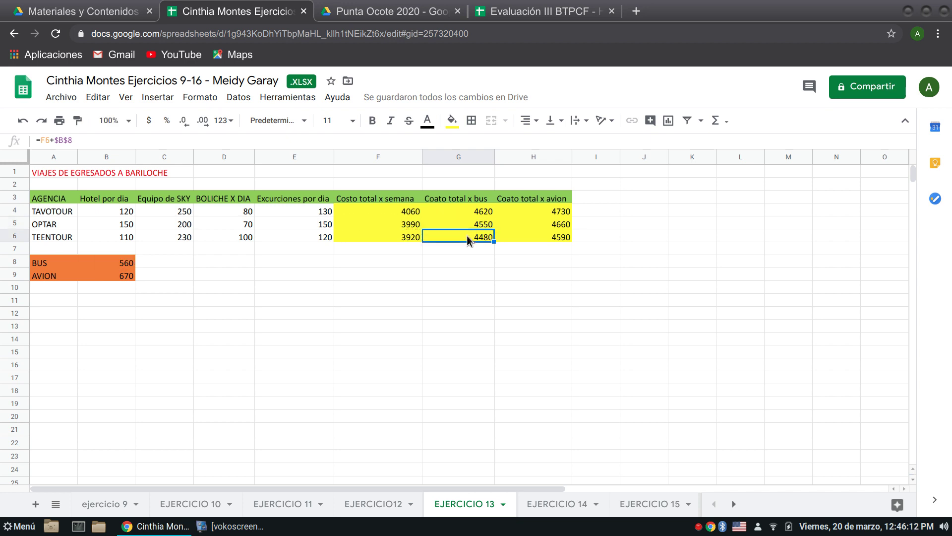
double_click(468, 235)
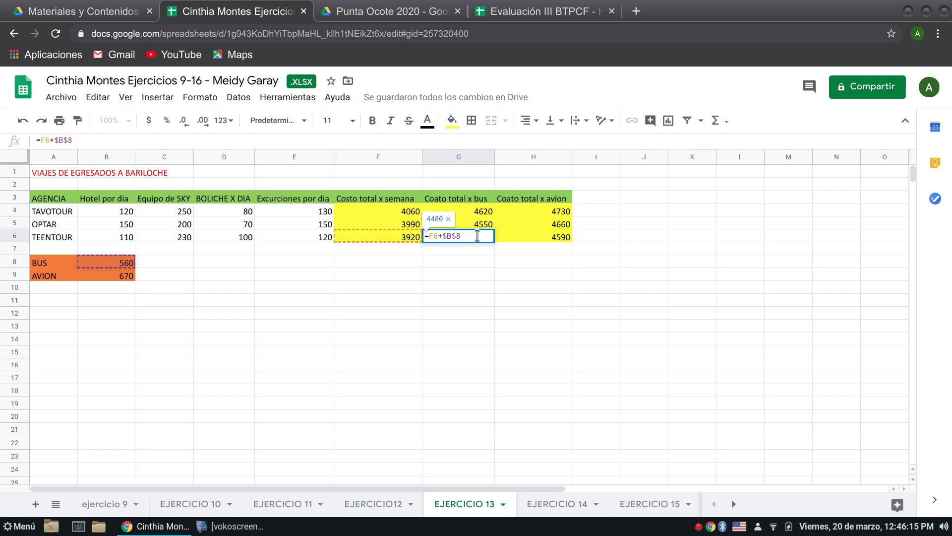
key("Return")
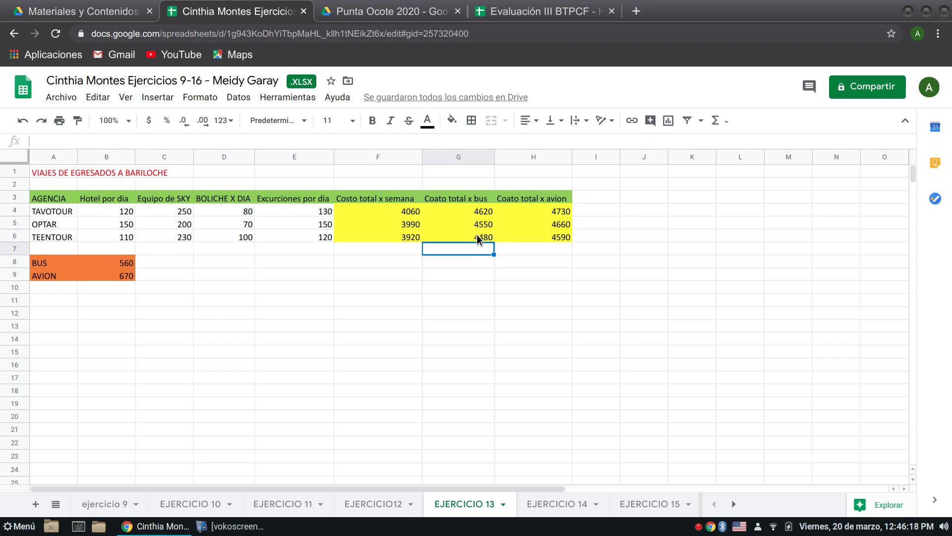
Try filling the plane total formula from H4 down through H6 with its relative reference, and inspect the copies in H5 and H6.
left_click(553, 211)
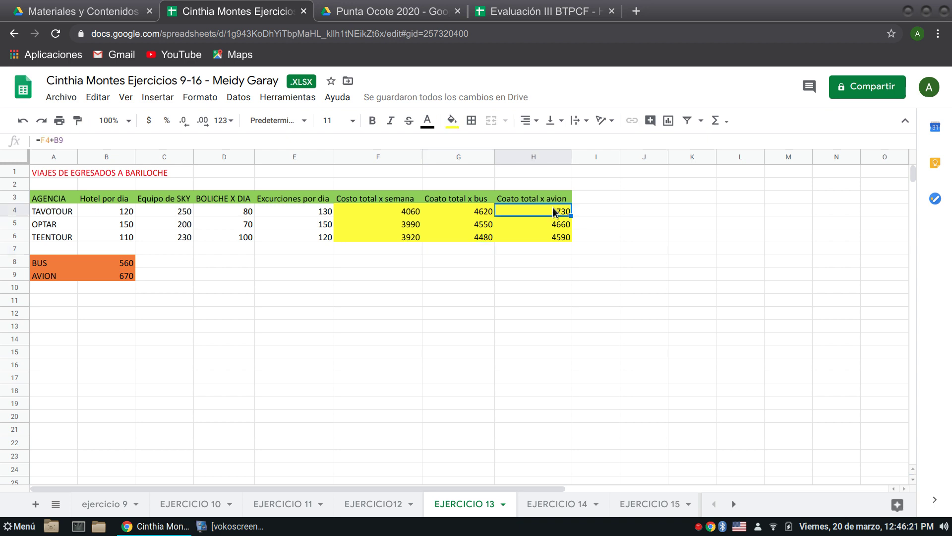
left_click_drag(572, 217, 571, 241)
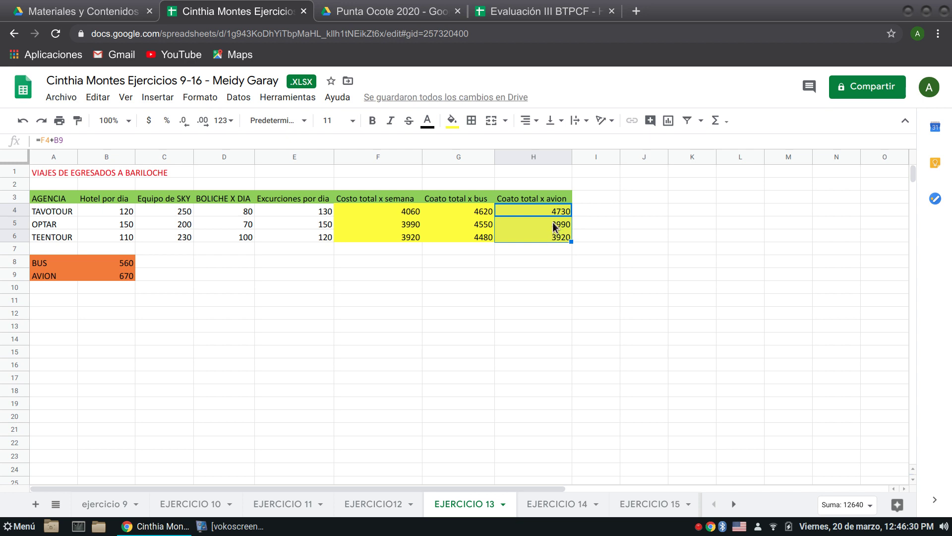
left_click(554, 227)
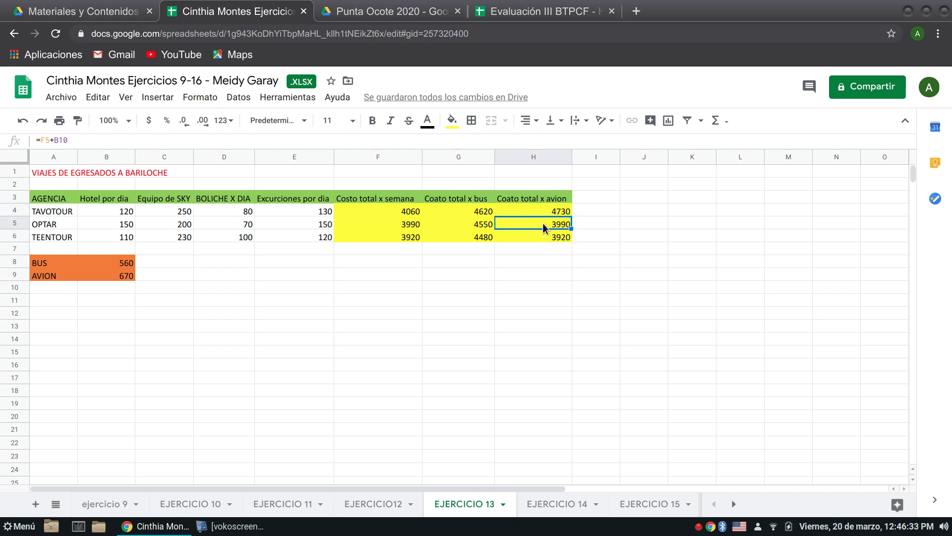
double_click(542, 222)
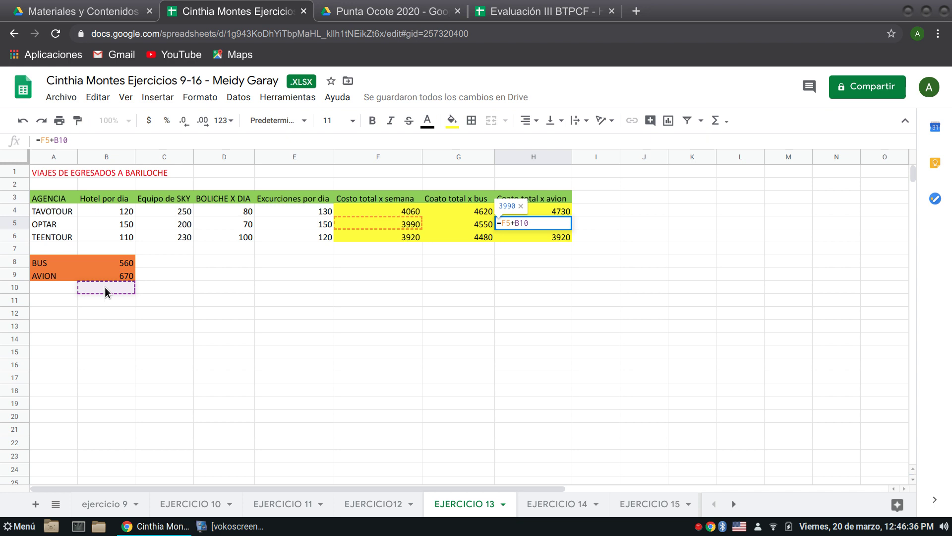
key("Return")
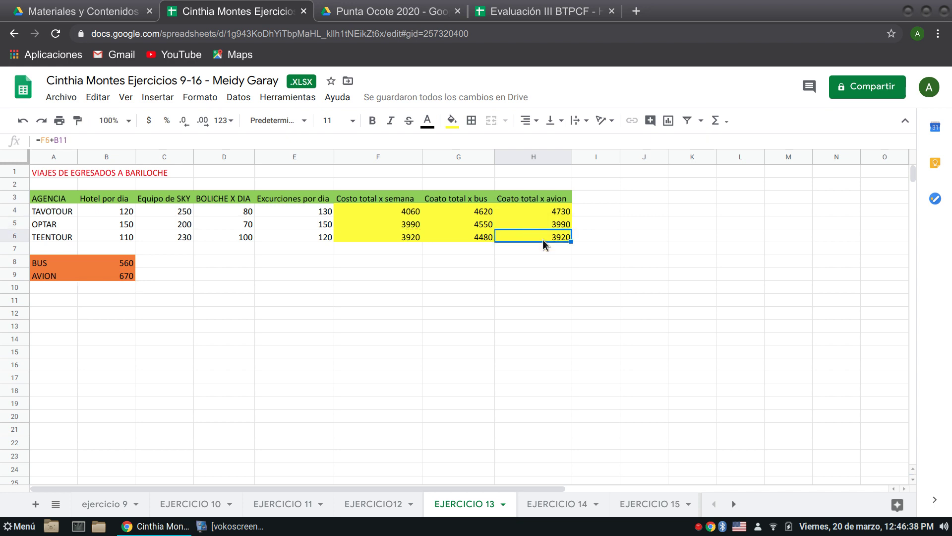
double_click(543, 239)
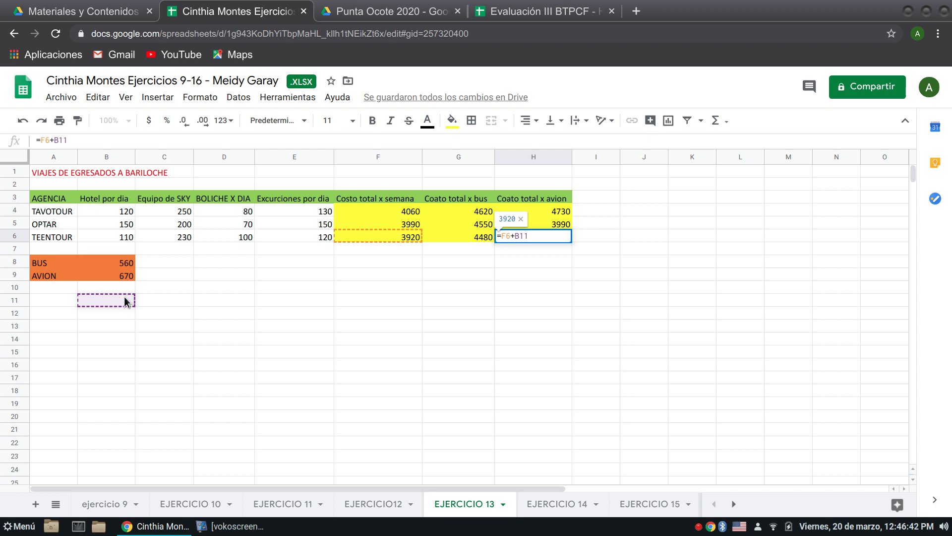
key("Return")
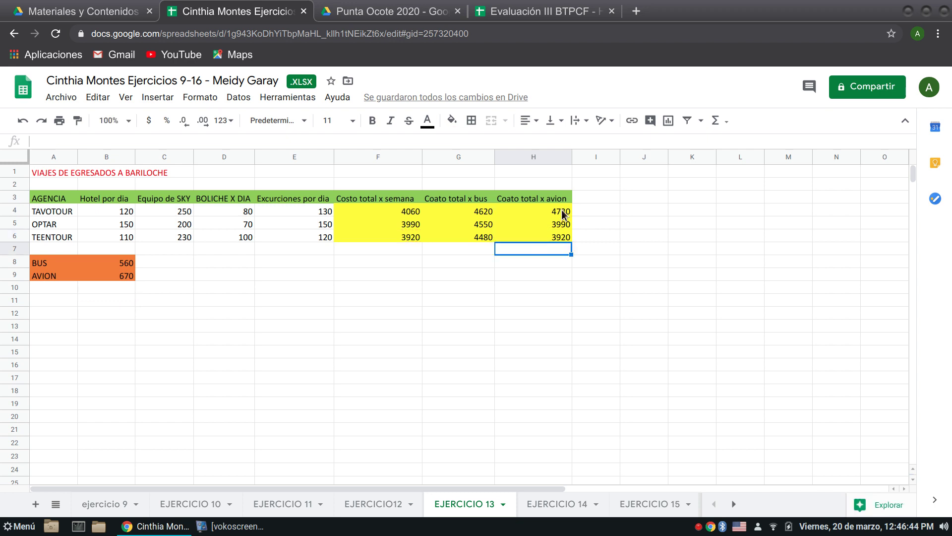
Change TAVOTOUR's plane total formula in H4 to =F4+$B$9 and fill it down through H6.
double_click(562, 215)
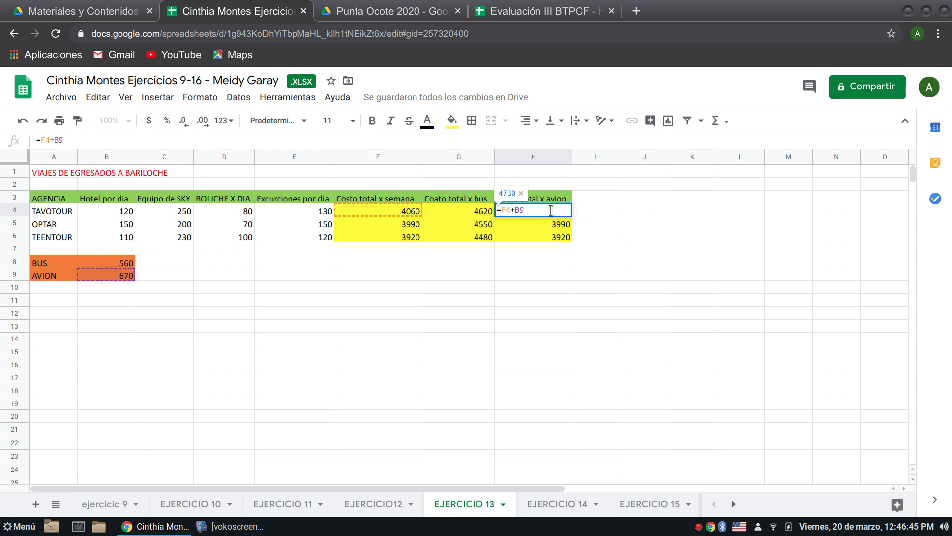
left_click(517, 210)
type("$")
left_click(524, 209)
type("$")
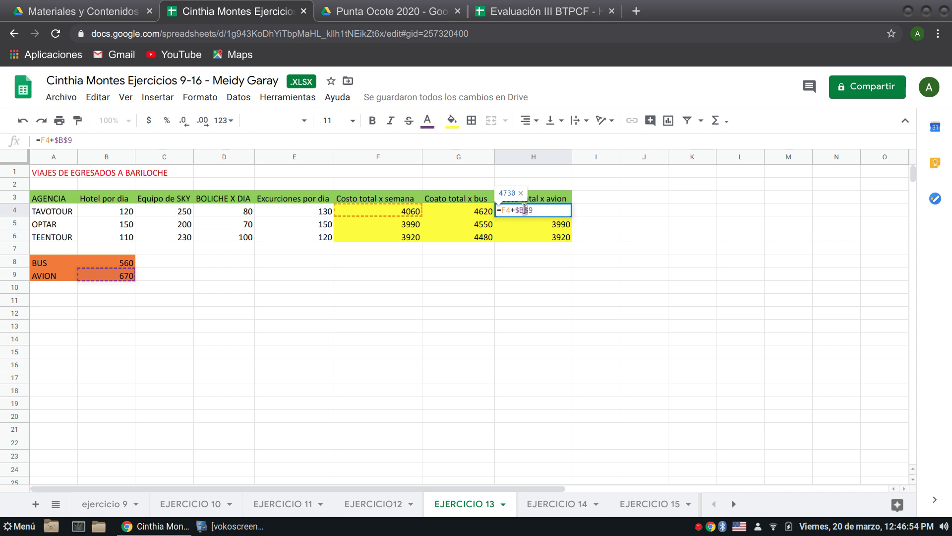
left_click(559, 207)
key("Return")
left_click(560, 210)
left_click_drag(571, 215, 572, 240)
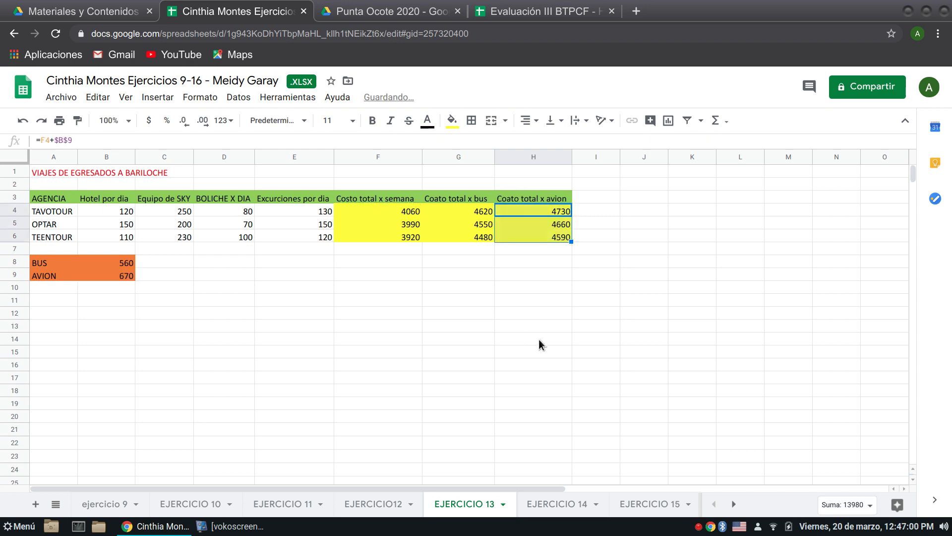
Open the EJERCICIO 14 sheet and examine the card and cash discount rates in B3 and B4.
left_click(561, 504)
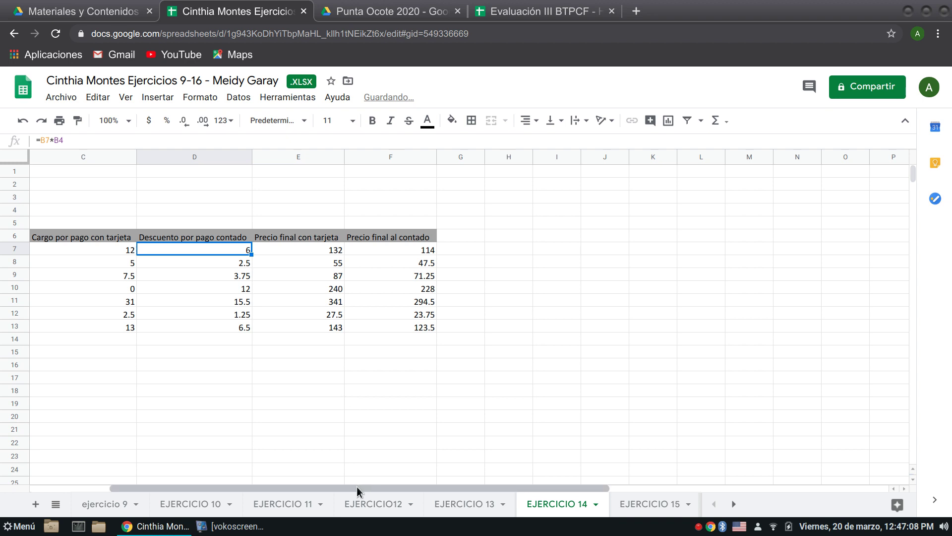
left_click_drag(356, 486, 250, 478)
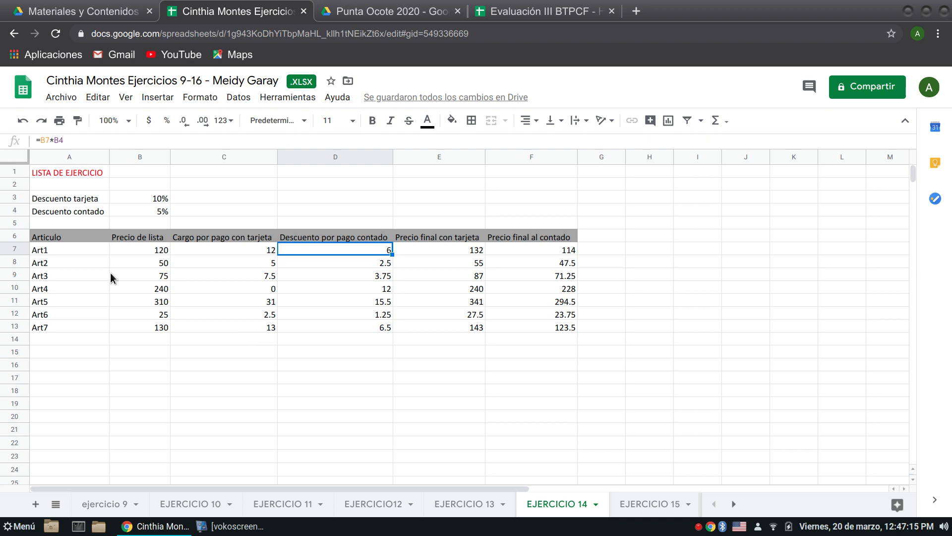
left_click(154, 210)
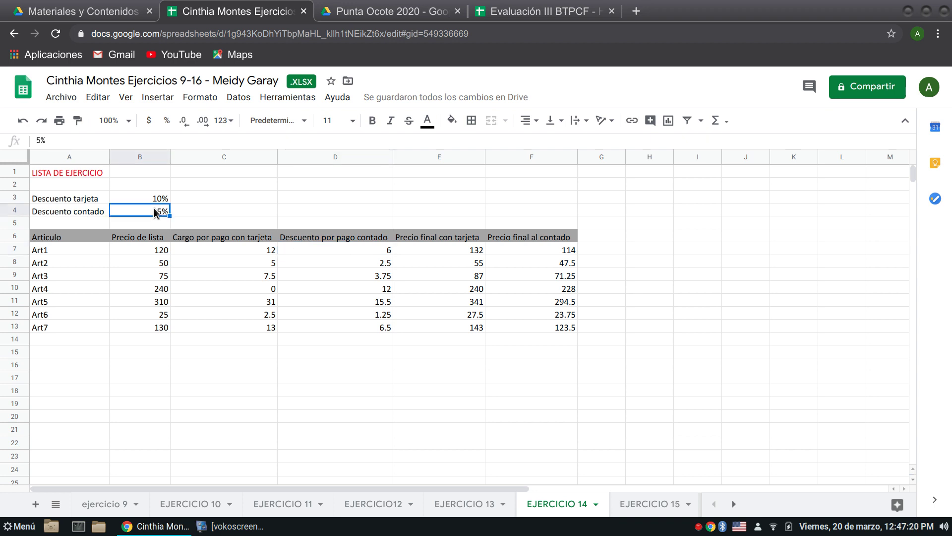
left_click(73, 199)
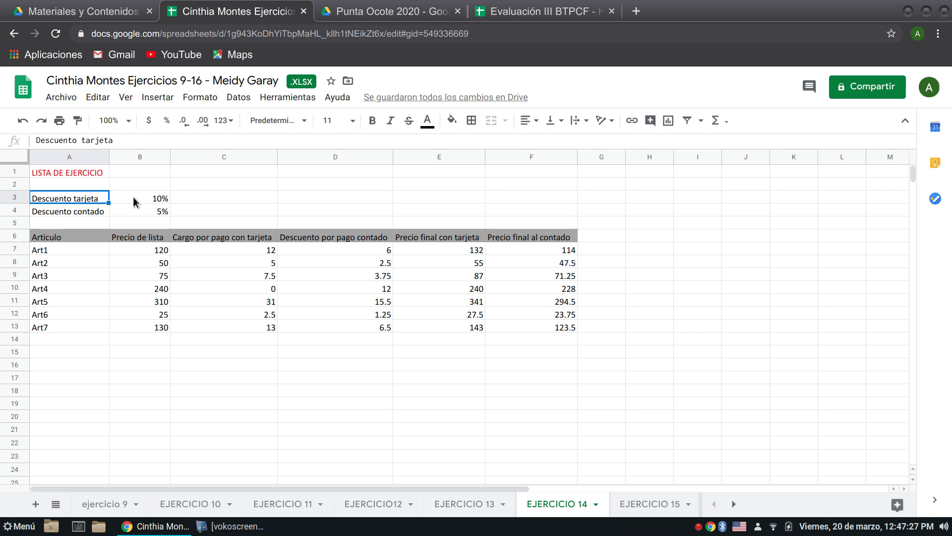
left_click(133, 197)
left_click(63, 202)
Fill Art1's card charge formula =B7*B3 from C7 down through C13 and inspect the copied formula in C10.
left_click(219, 251)
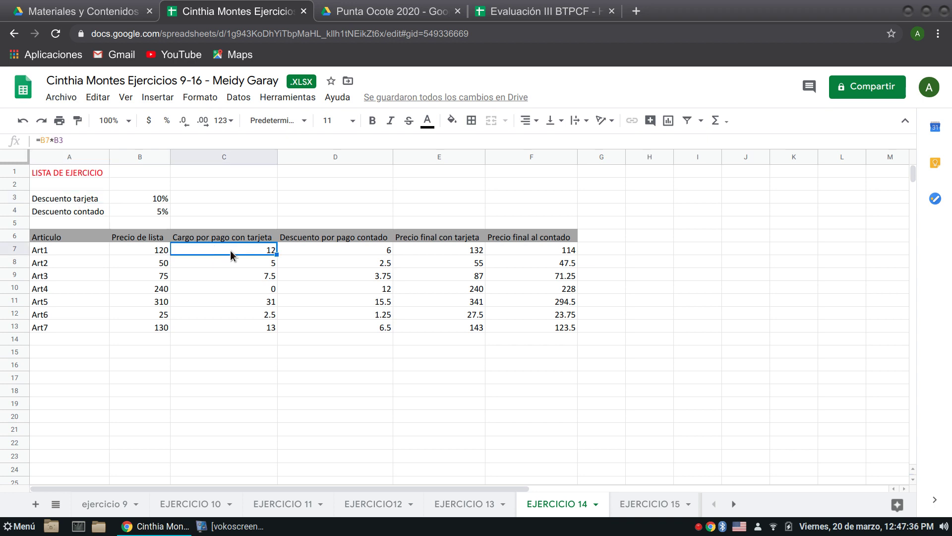
type("=B7*B3")
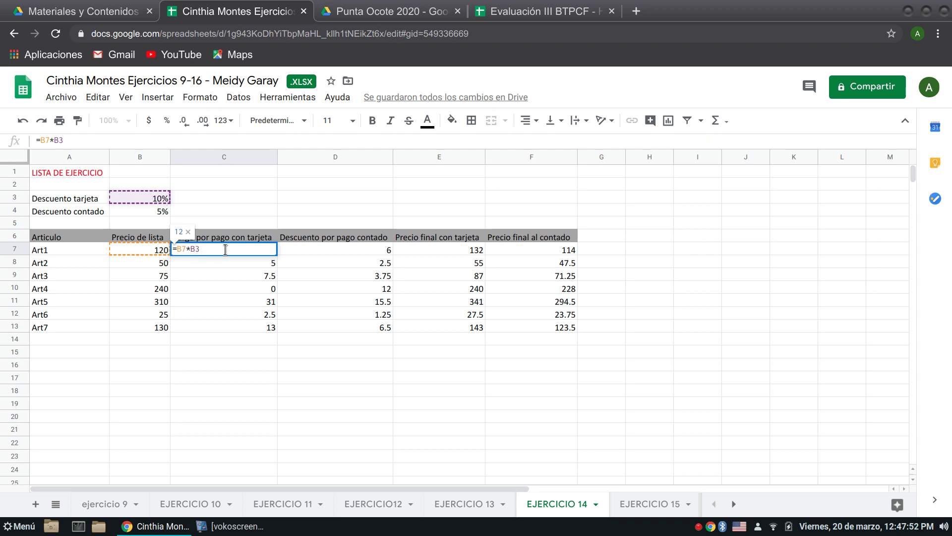
left_click(284, 248)
left_click(271, 250)
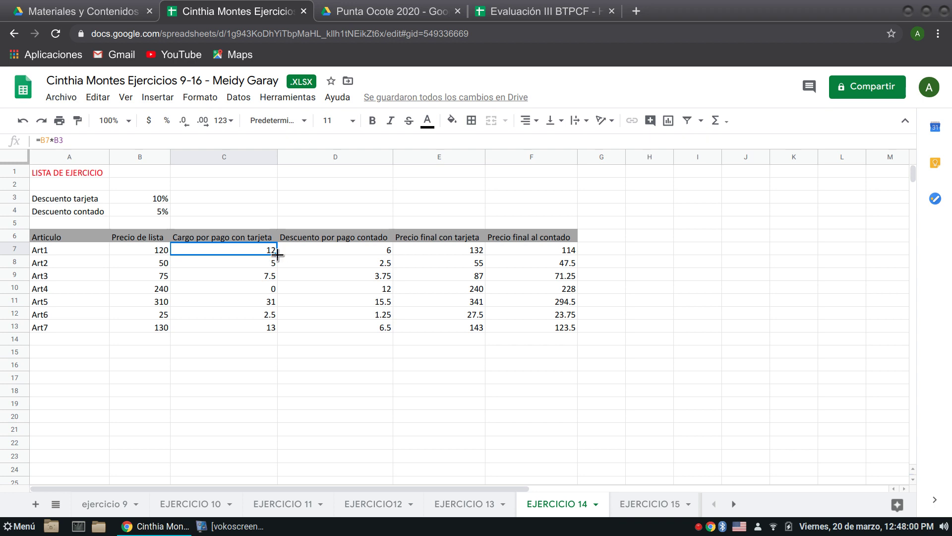
left_click_drag(278, 254, 276, 326)
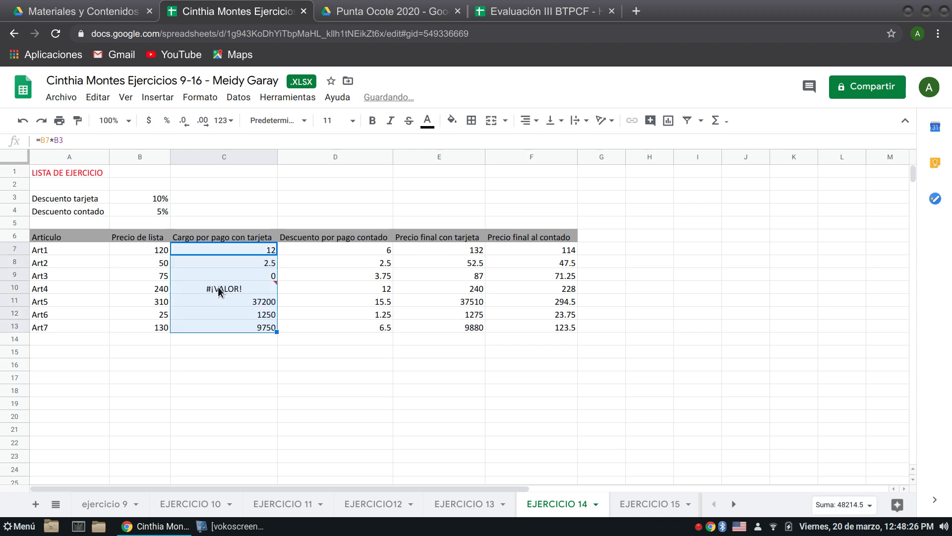
left_click(219, 289)
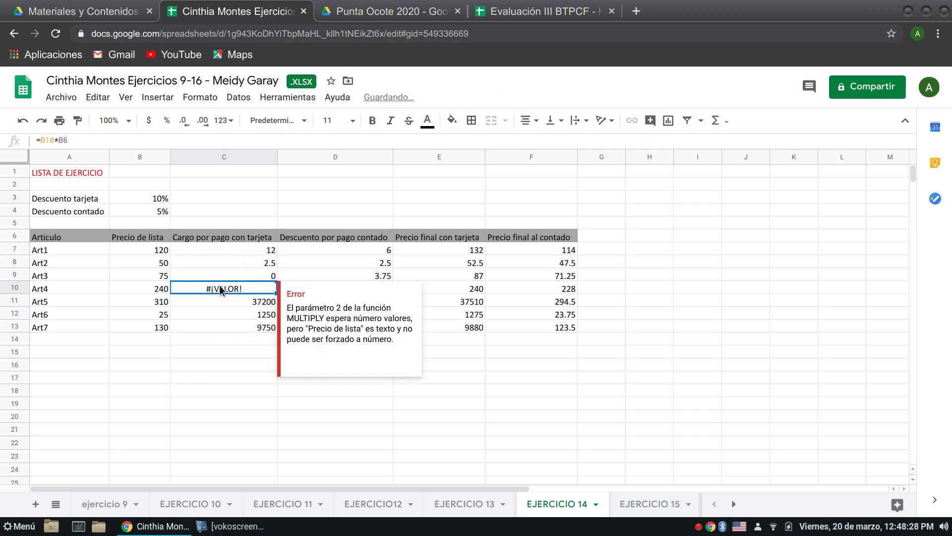
double_click(219, 289)
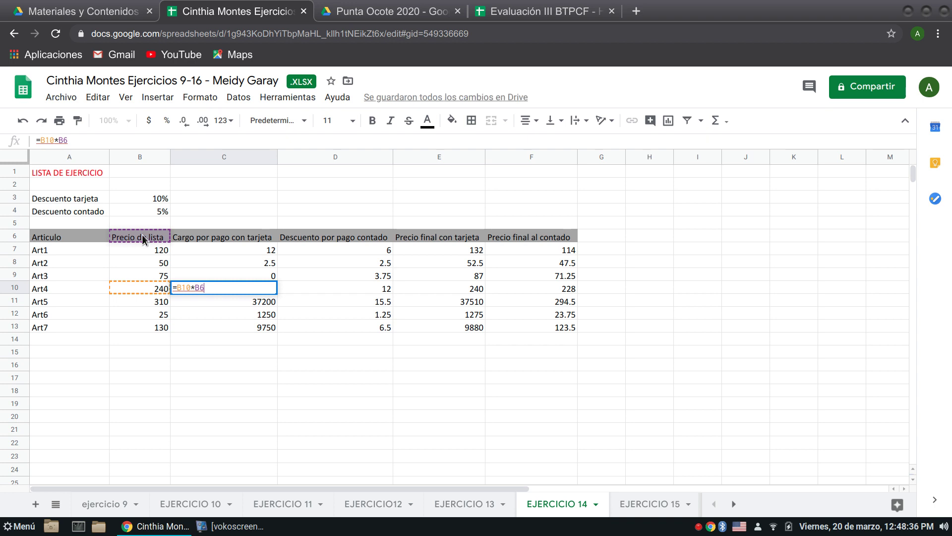
Change Art1's card charge formula in C7 to =B7*$B$3 and fill it down through C13.
key("Return")
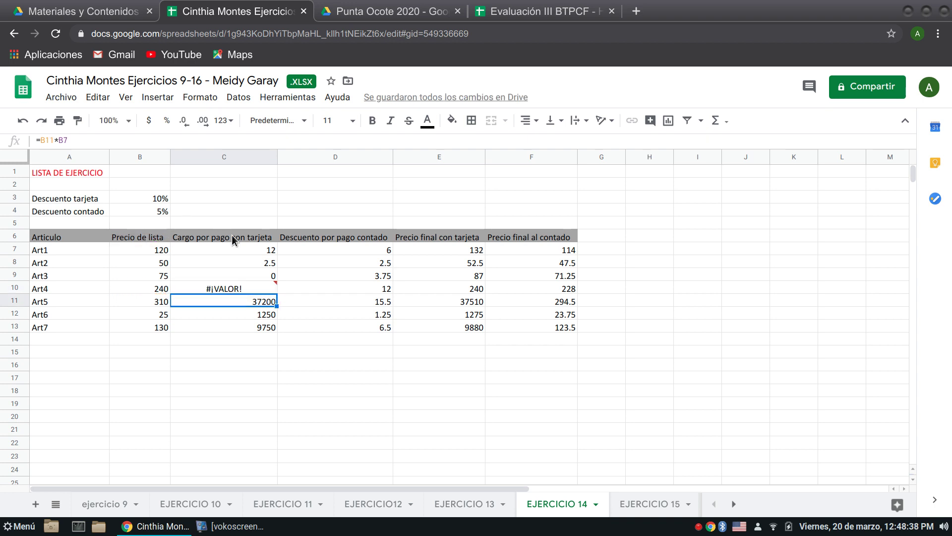
left_click(257, 249)
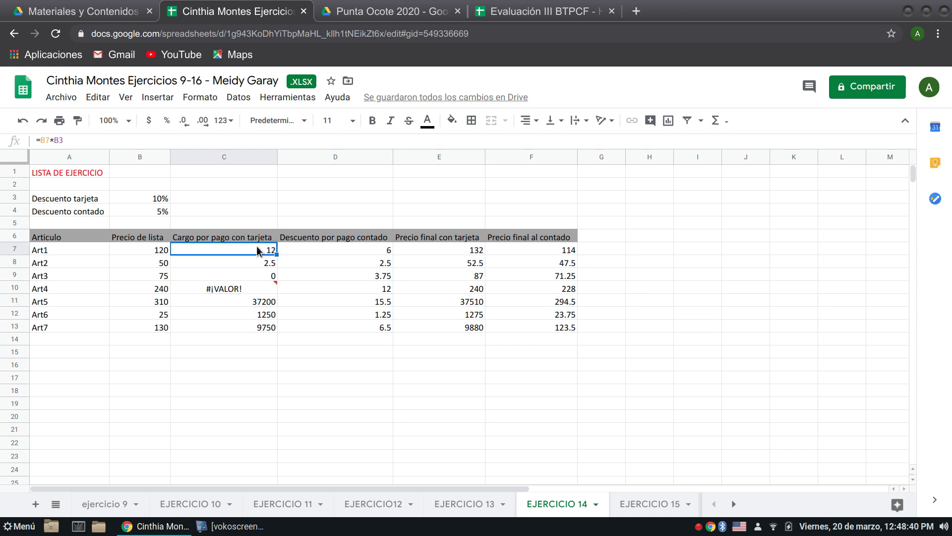
double_click(257, 249)
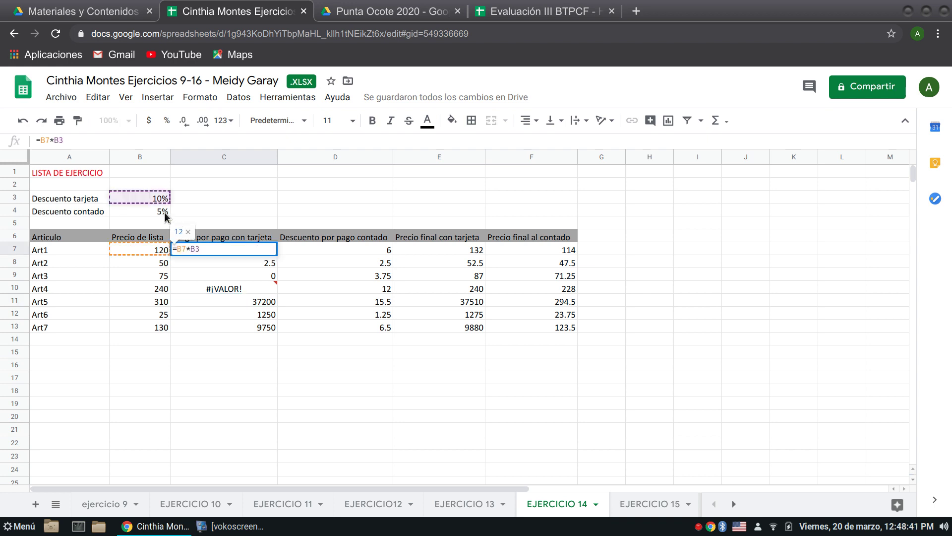
left_click(189, 250)
type("$")
left_click(201, 249)
type("$")
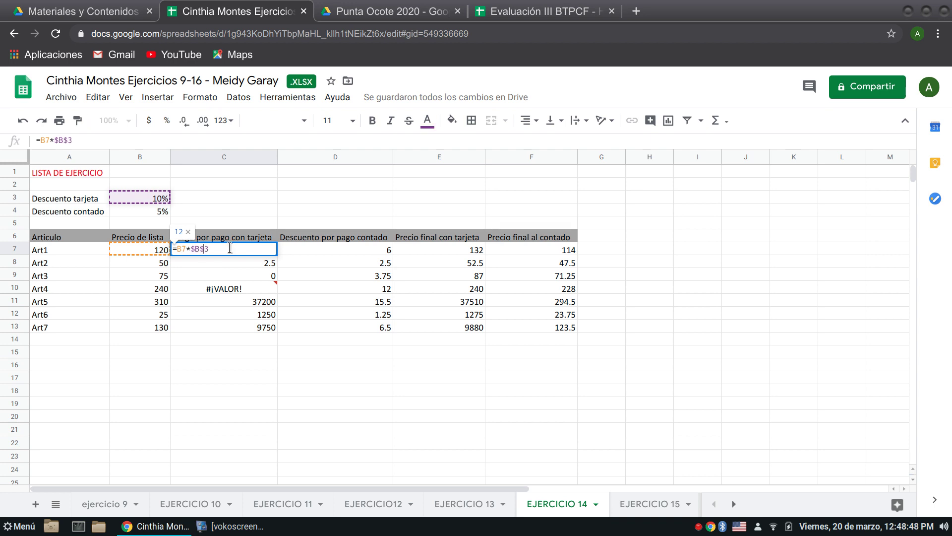
key("Return")
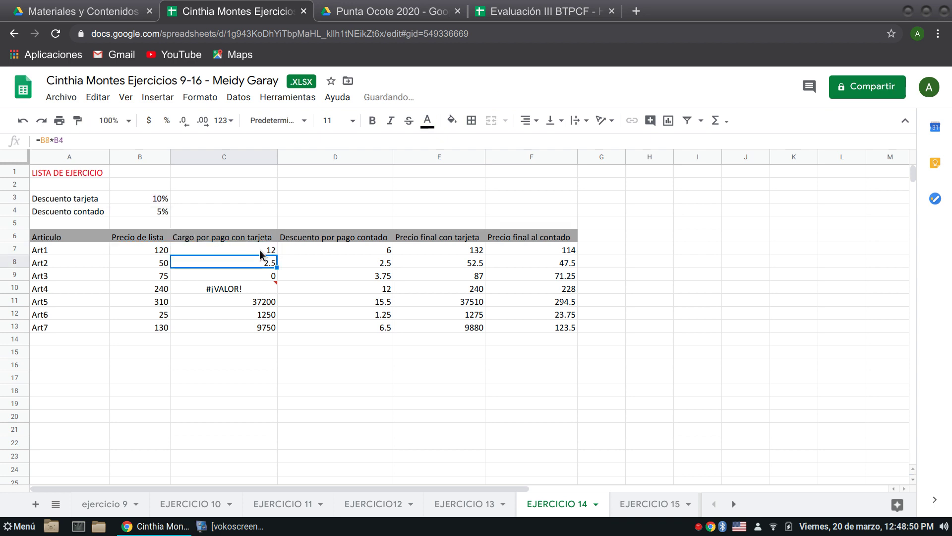
left_click(260, 253)
left_click_drag(278, 255, 273, 327)
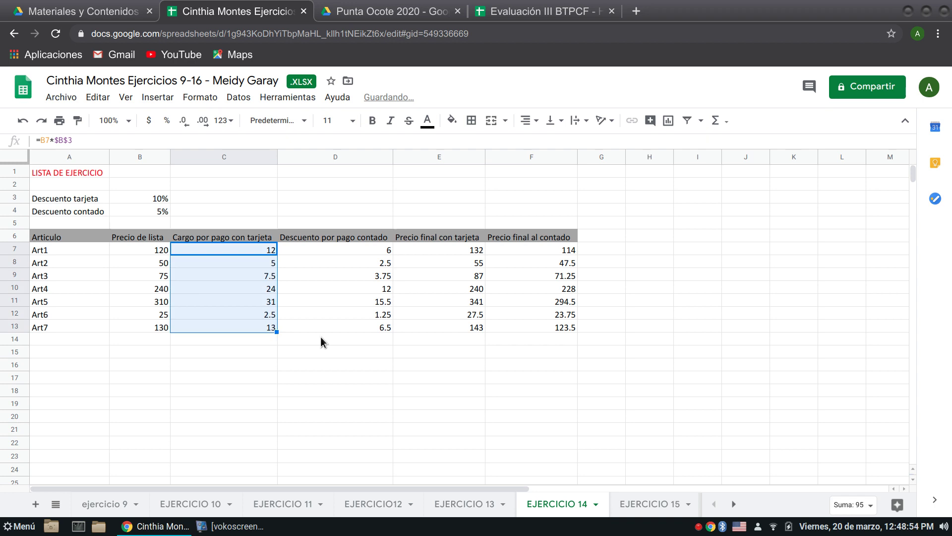
Try filling Art1's cash discount formula =B7*B4 from D7 down through D13, and inspect the copies in D8 and D9.
left_click(358, 248)
double_click(371, 250)
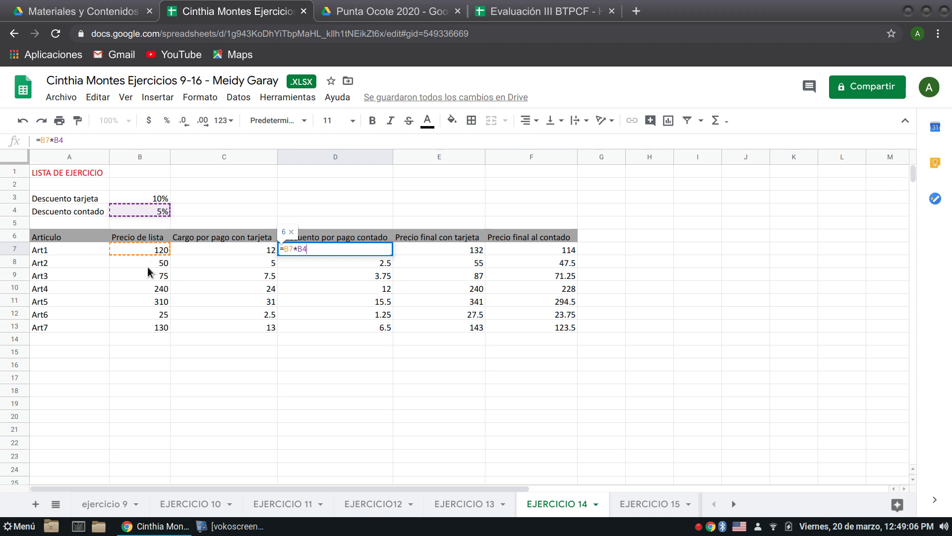
key("Return")
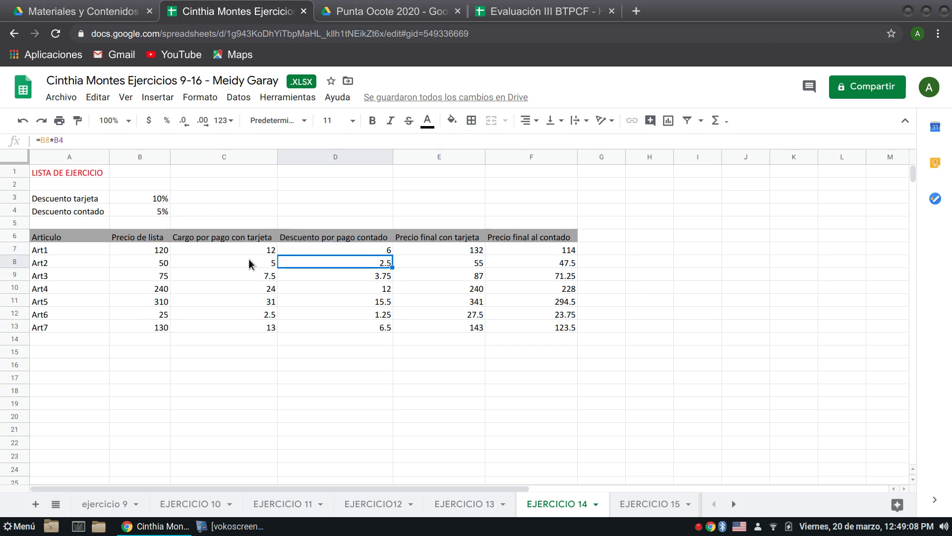
left_click(387, 251)
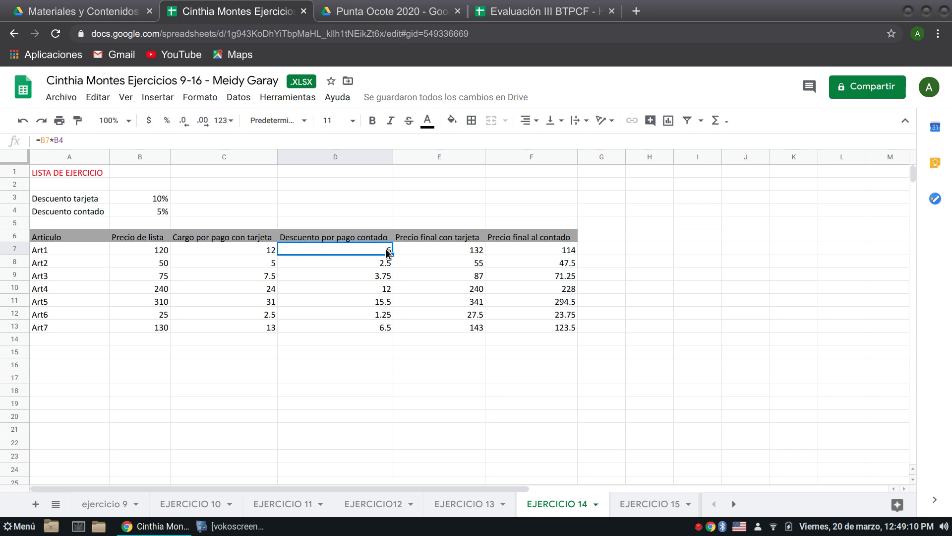
left_click_drag(392, 254, 383, 328)
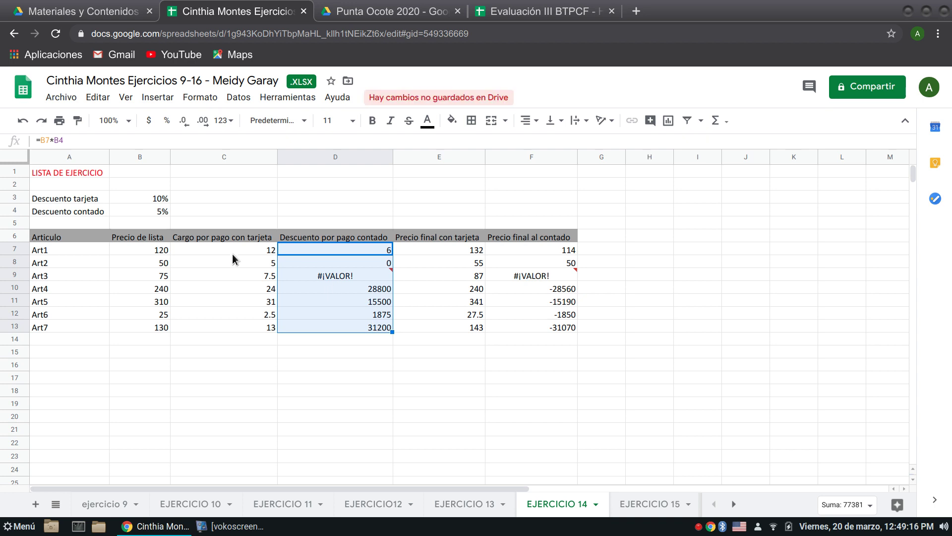
left_click(353, 262)
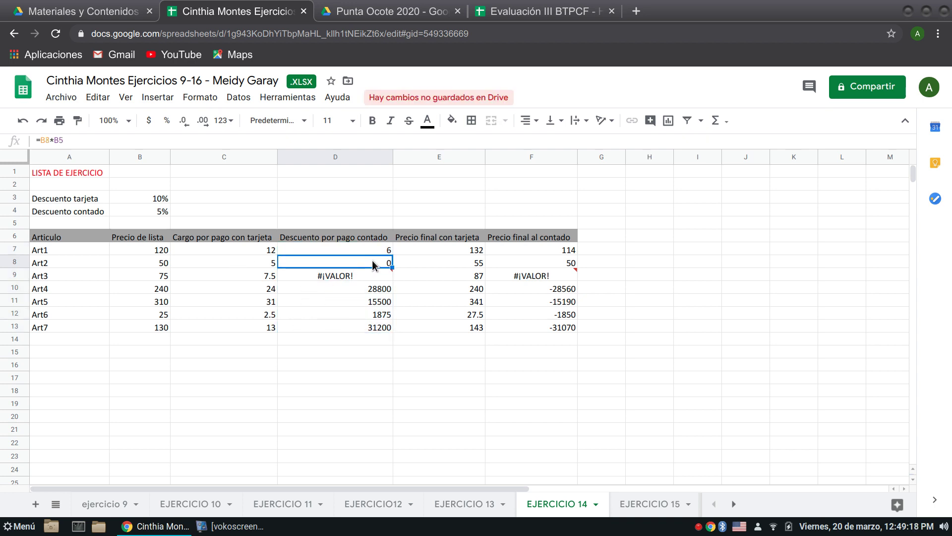
double_click(373, 260)
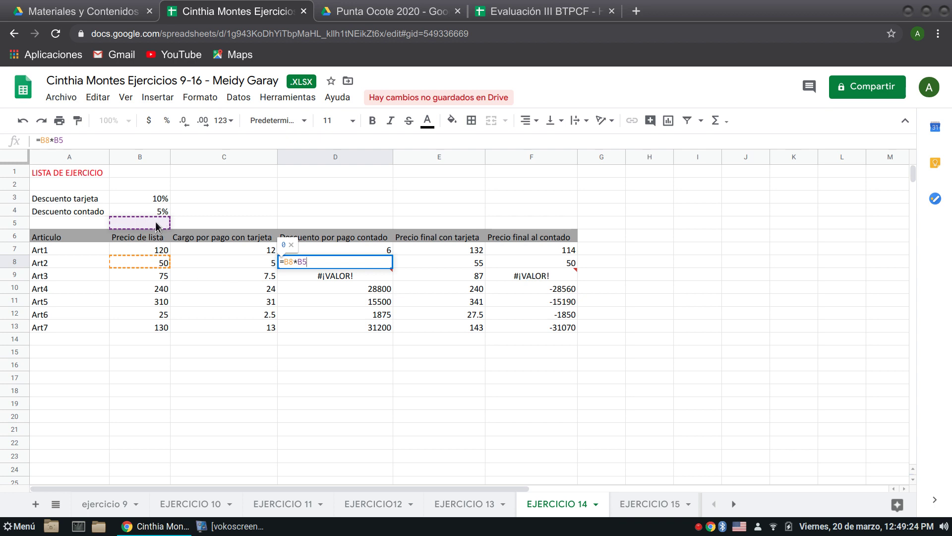
key("Return")
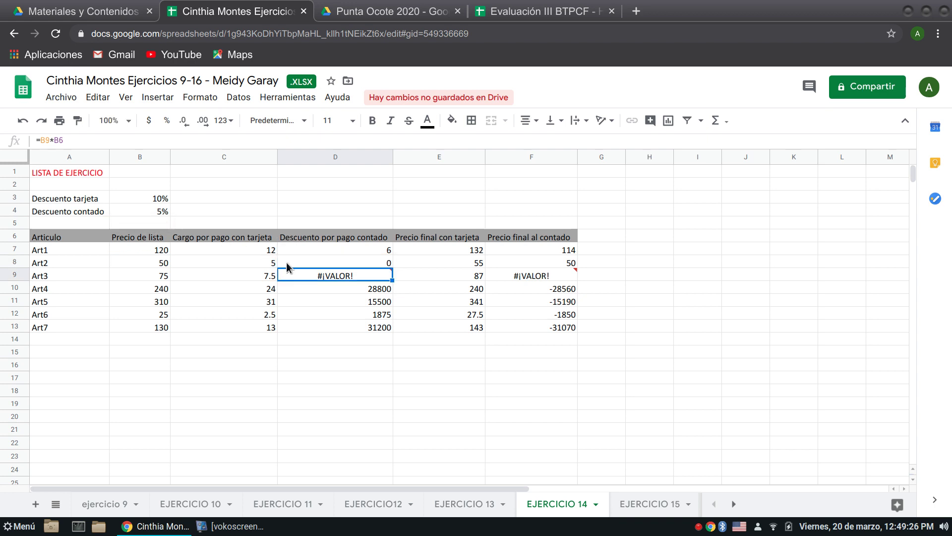
double_click(320, 275)
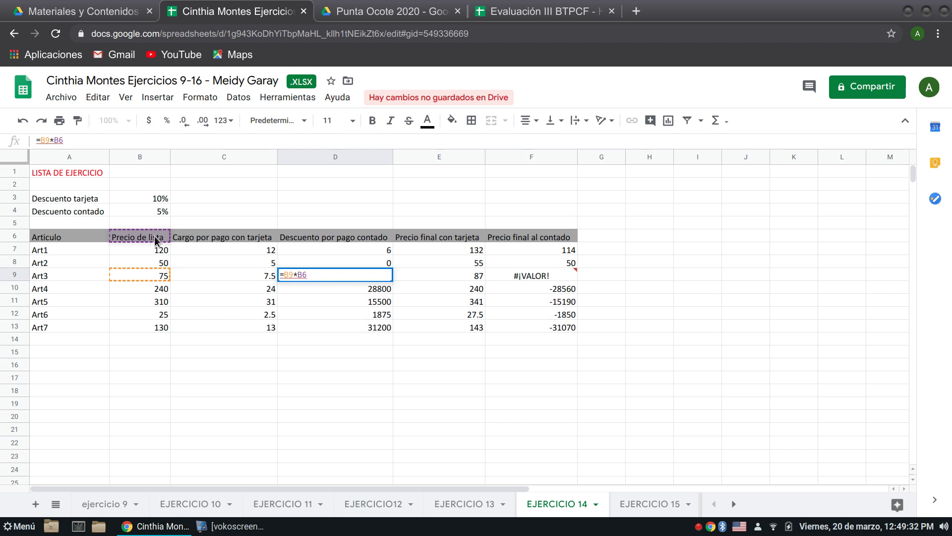
key("Return")
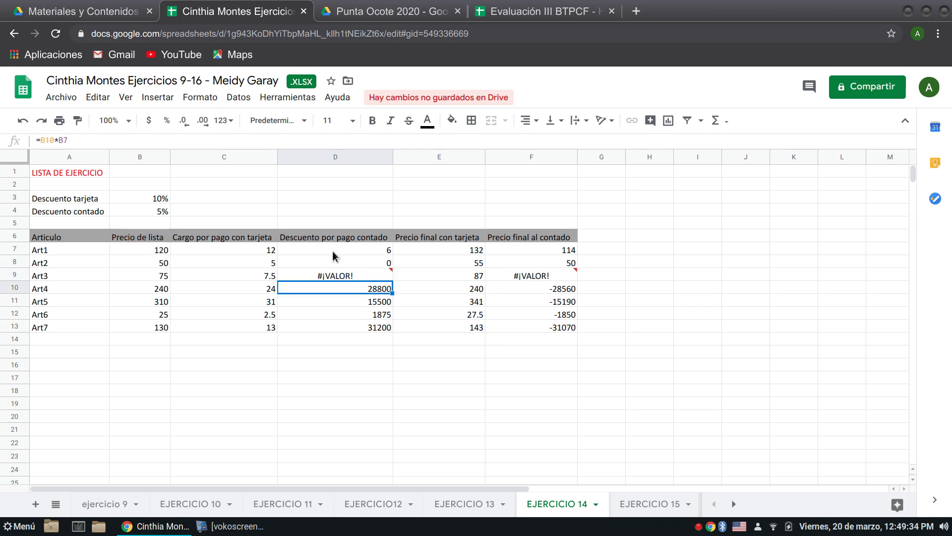
Change Art1's cash discount formula in D7 to =B7*$B$4, fill it down through D13 and check the copy in D9.
left_click(337, 248)
double_click(337, 248)
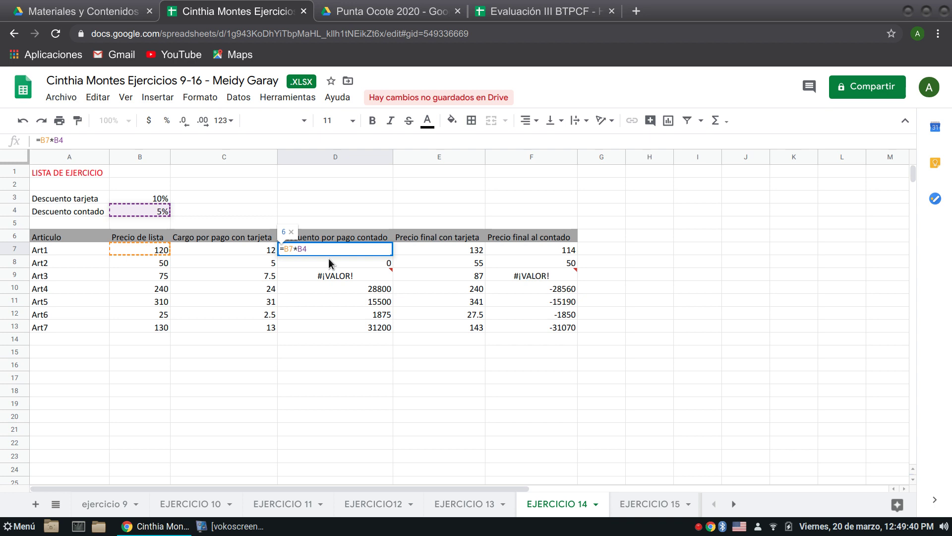
type("$")
left_click(306, 251)
type("$")
key("Return")
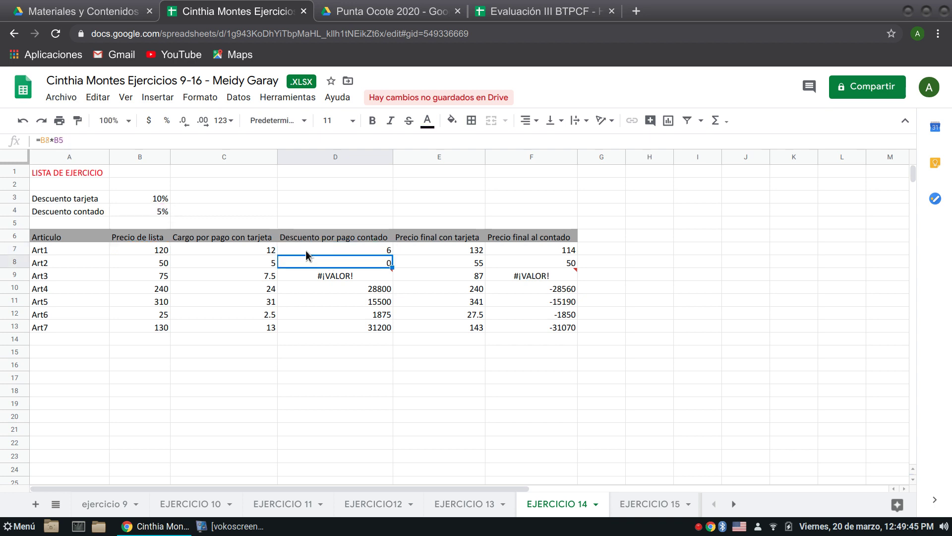
left_click(372, 255)
left_click_drag(389, 256, 391, 328)
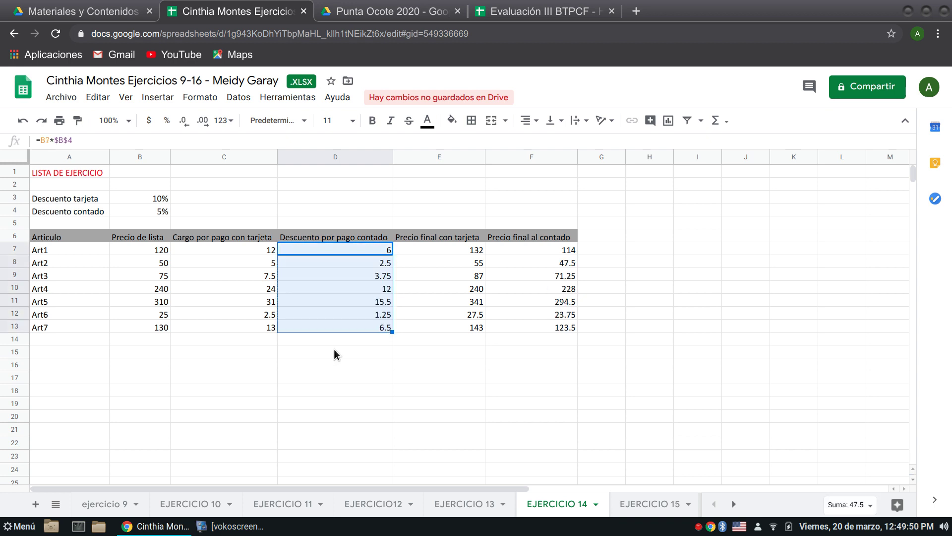
left_click(335, 349)
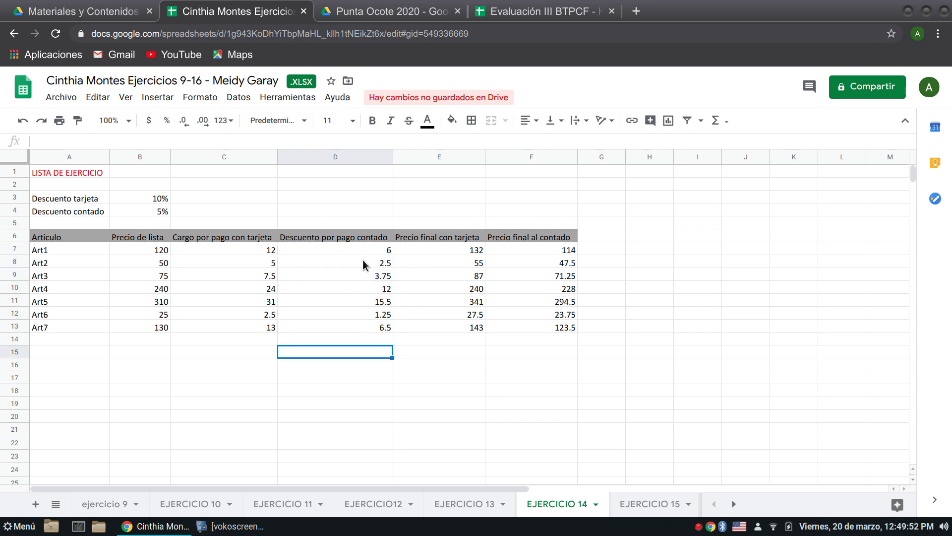
double_click(368, 273)
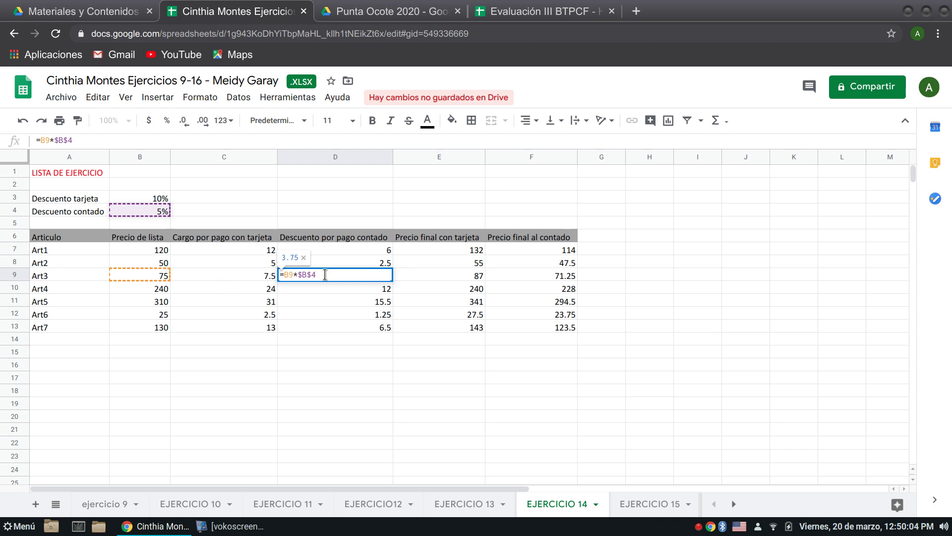
key("Return")
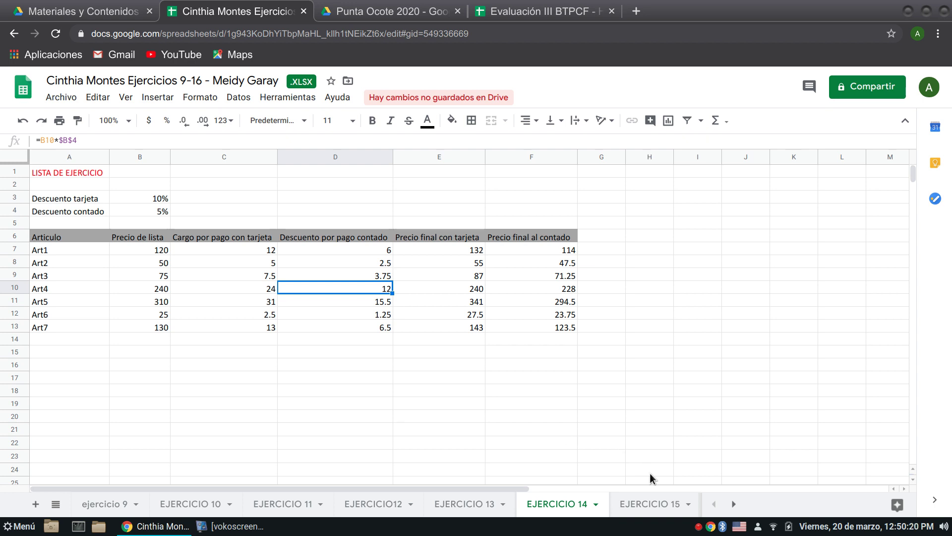
Look over the EJERCICIO 15 and EJERCICIO 16 sheets and browse the Excel manual from Ejercicio 12 to the Estilos section on page 16.
left_click(624, 505)
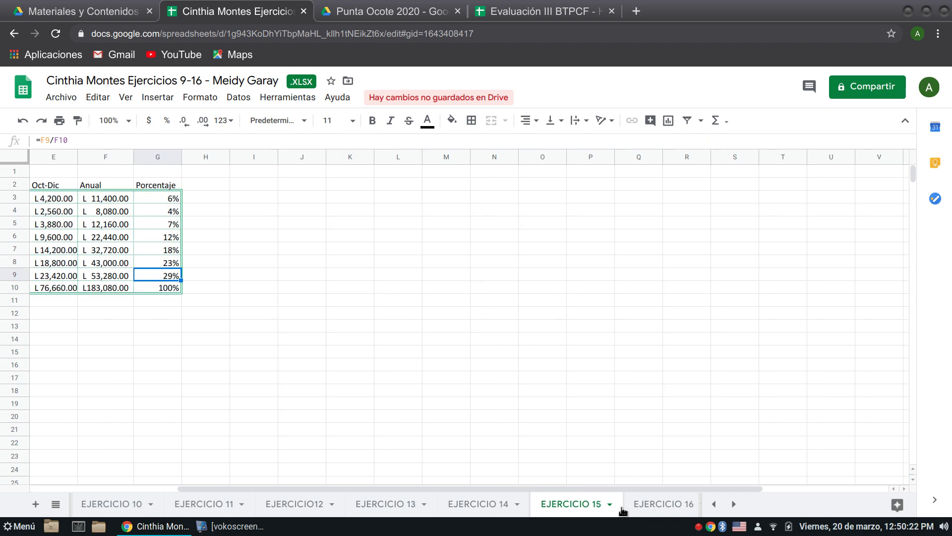
left_click(655, 504)
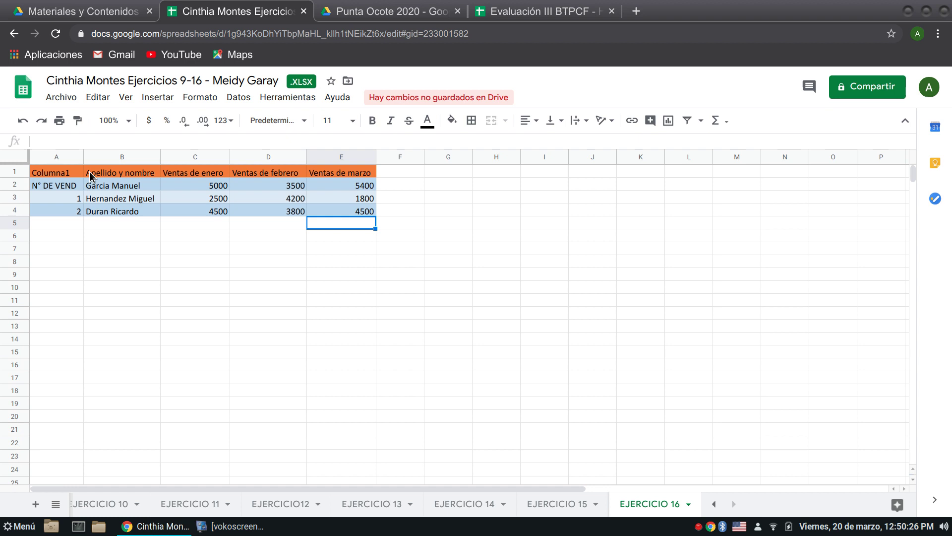
left_click(79, 11)
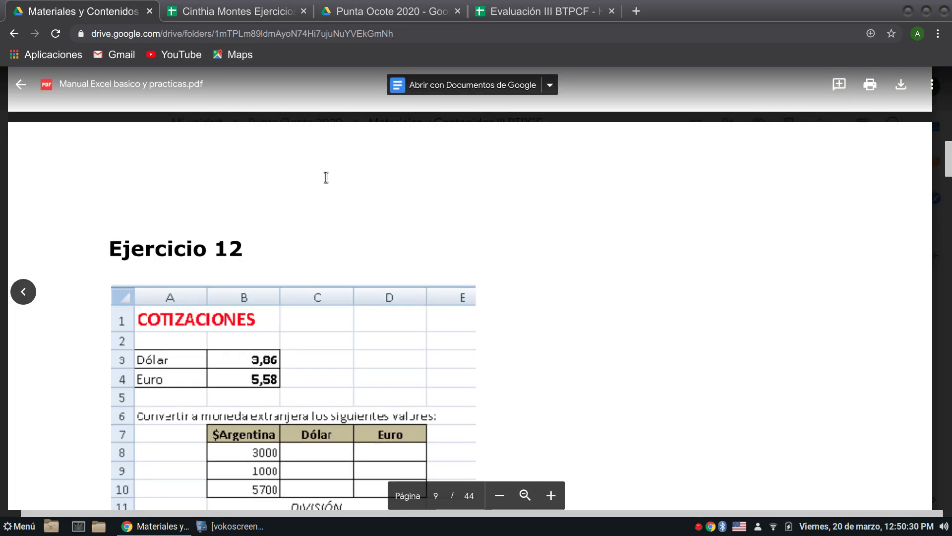
scroll(342, 269, "down", 5)
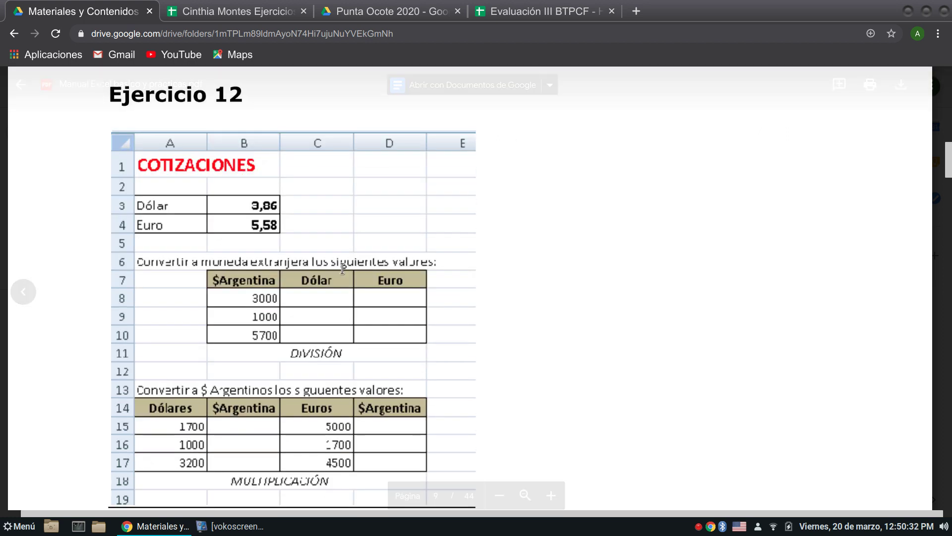
scroll(342, 269, "down", 3)
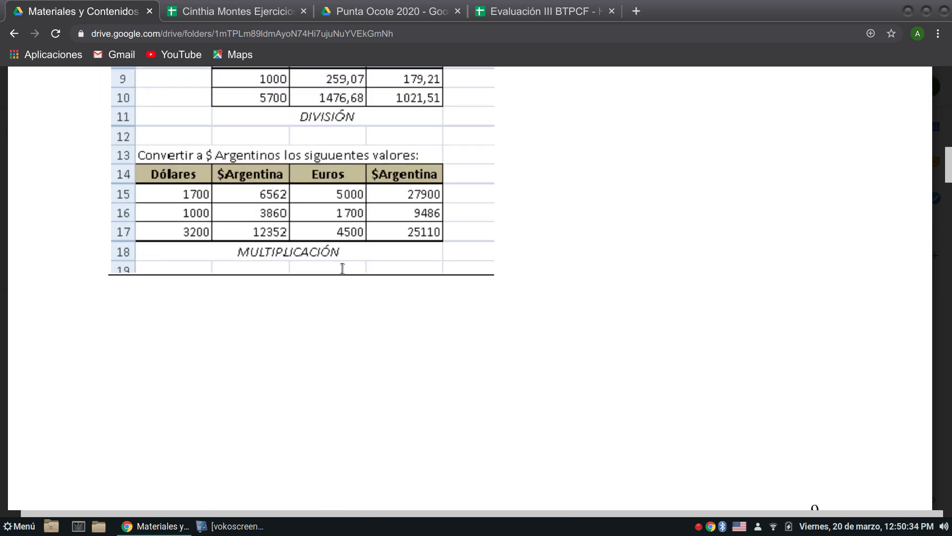
scroll(342, 269, "down", 10)
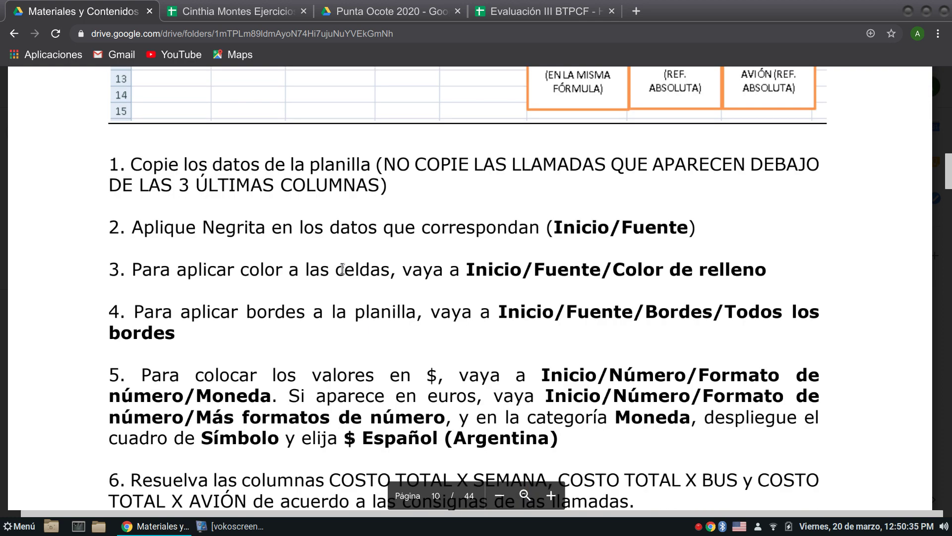
scroll(342, 269, "down", 5)
scroll(342, 268, "down", 8)
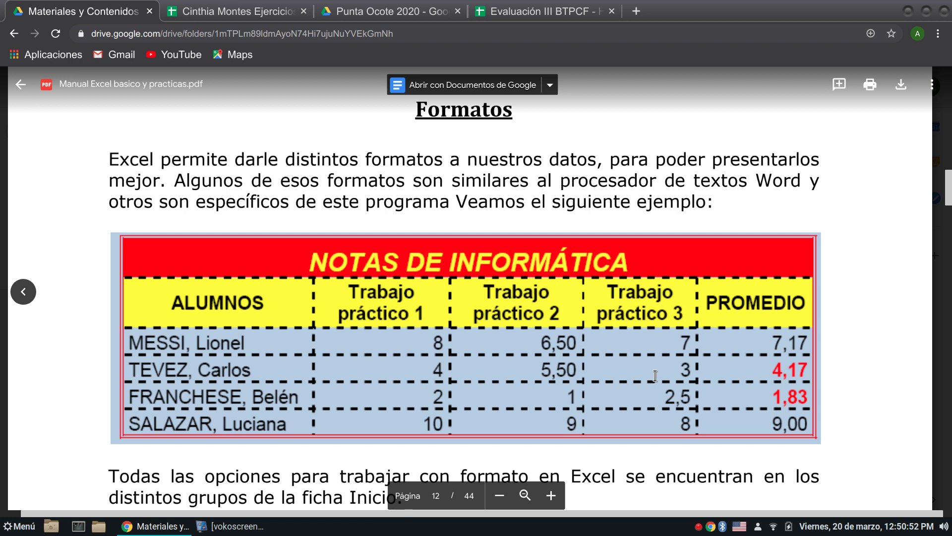
left_click_drag(949, 203, 948, 242)
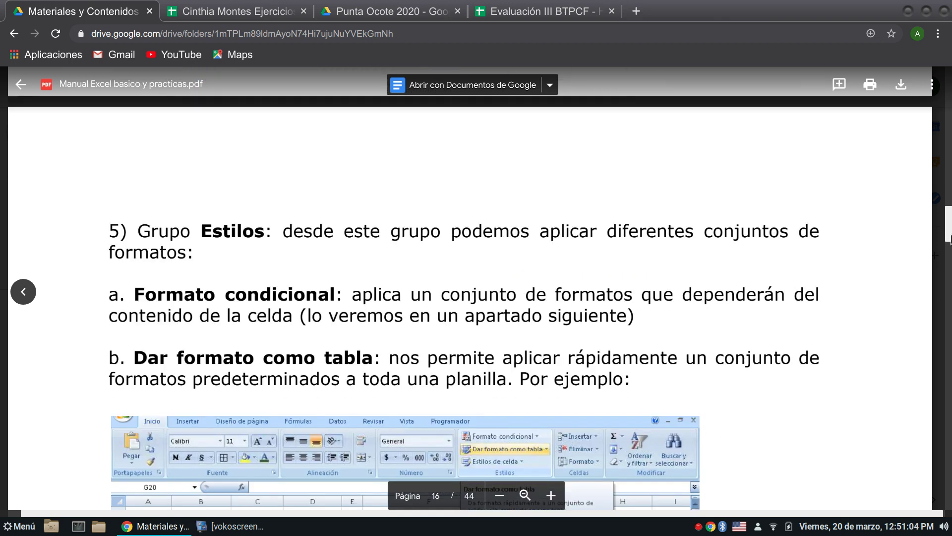
left_click(391, 13)
key("ctrl+shift+Tab")
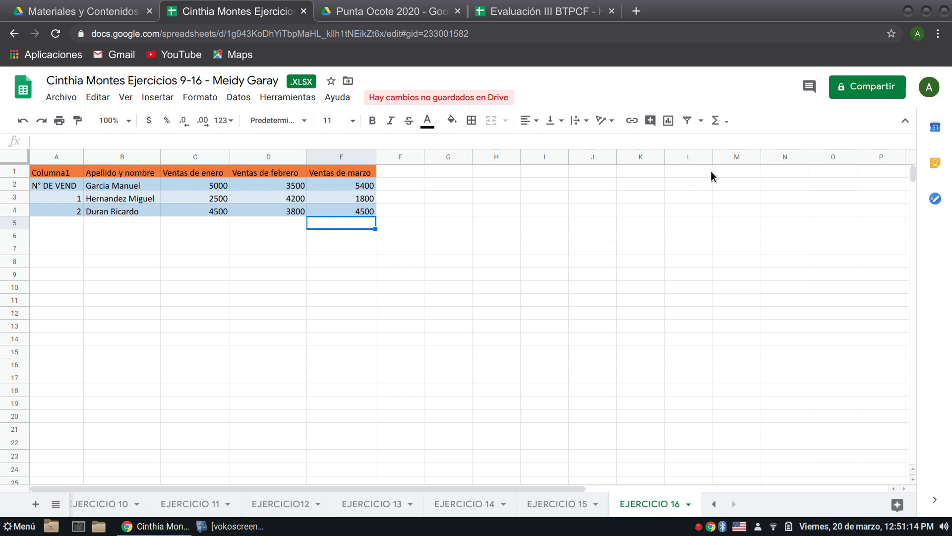
left_click(908, 11)
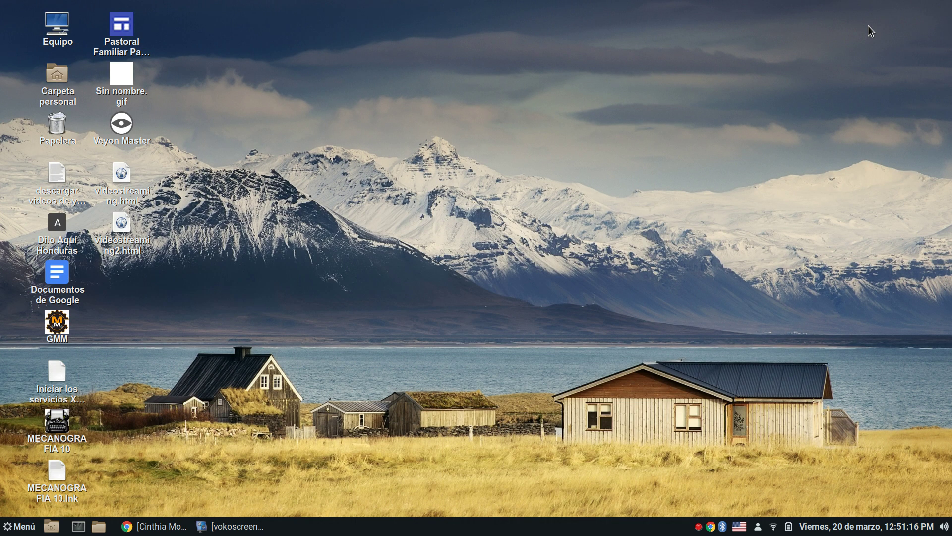
left_click(223, 527)
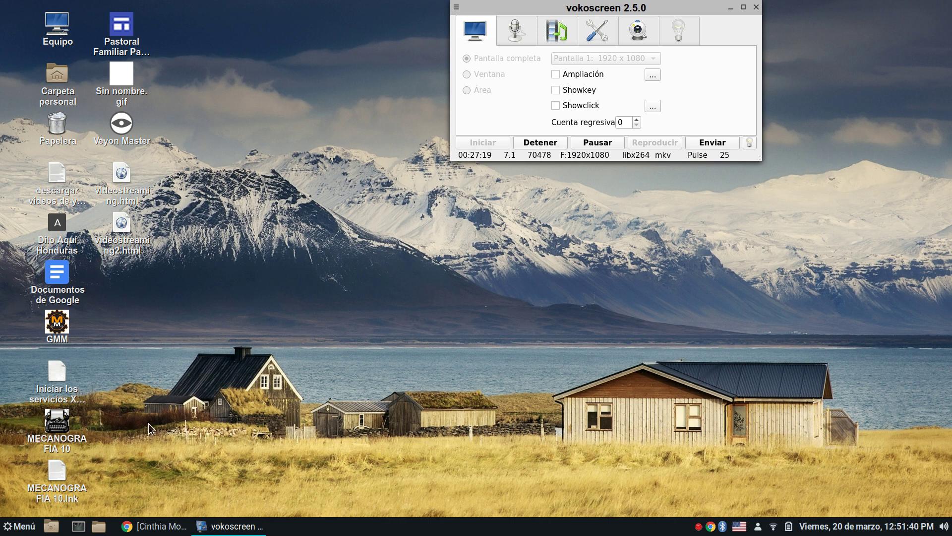
Return to the browser and open the Evaluación III BTPCF spreadsheet to examine the Parcial I grade table.
left_click(148, 528)
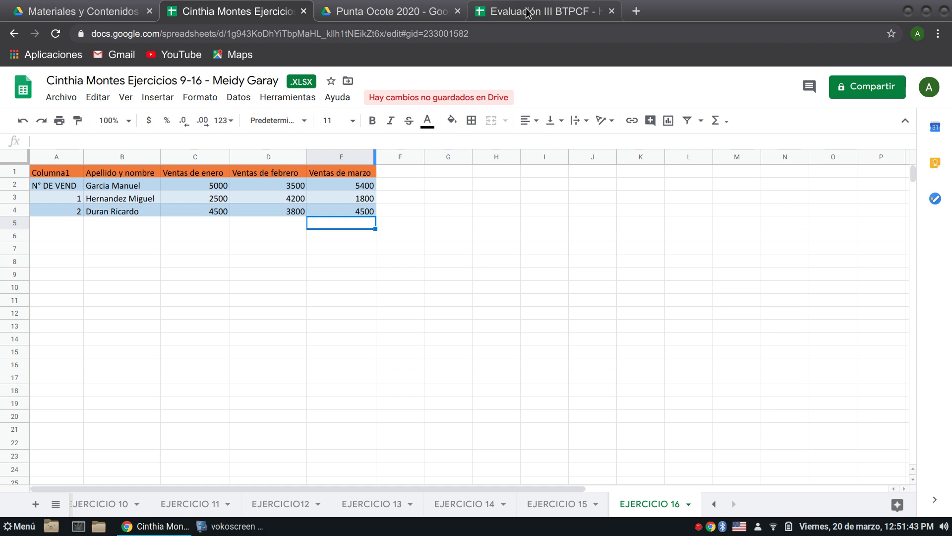
left_click(528, 13)
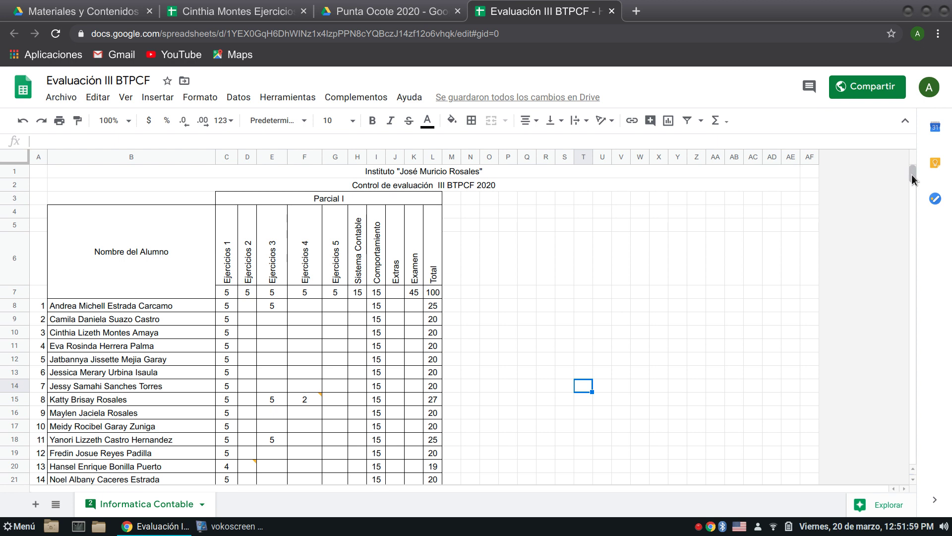
left_click_drag(914, 173, 913, 176)
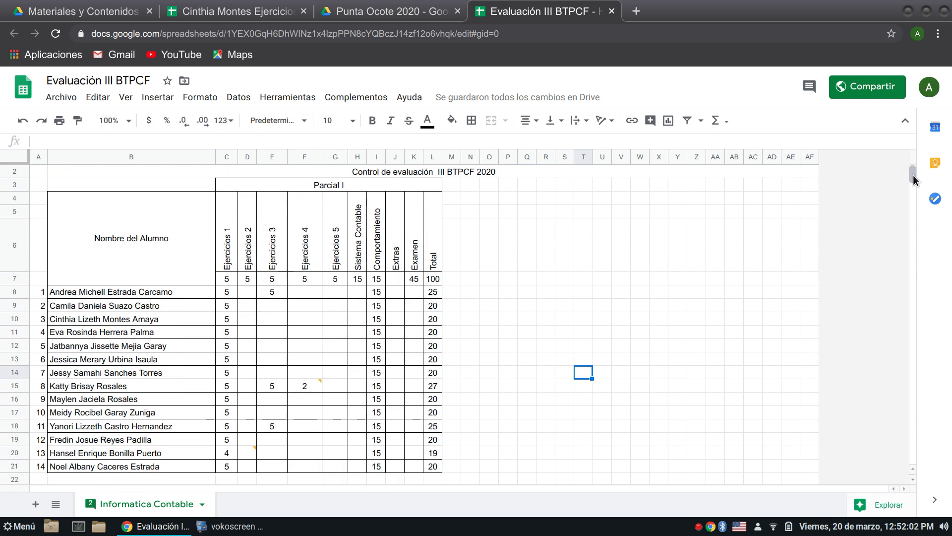